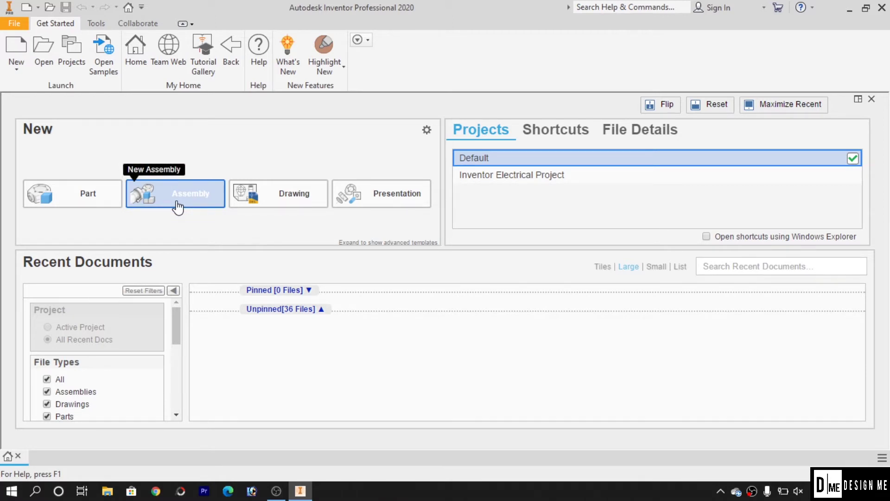
# - Create a new assembly file from the metric Standard (mm).iam template
pyautogui.click(17, 48)
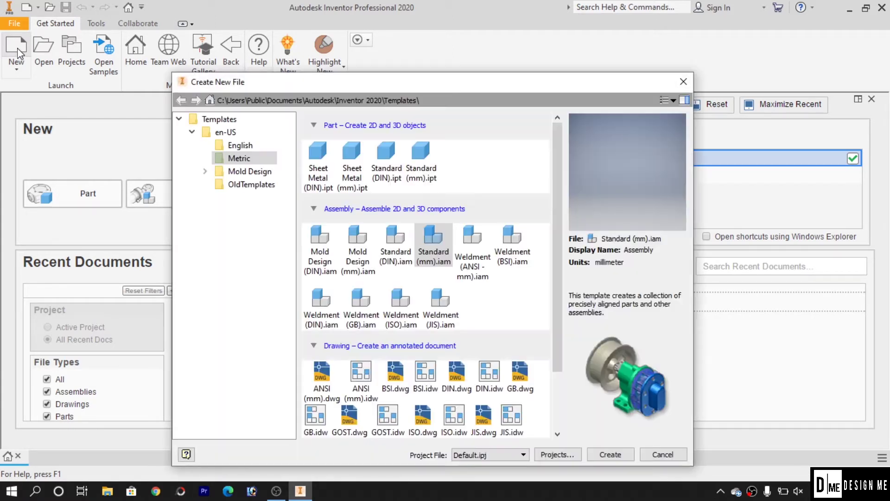
pyautogui.moveTo(367, 80); pyautogui.dragTo(354, 35)
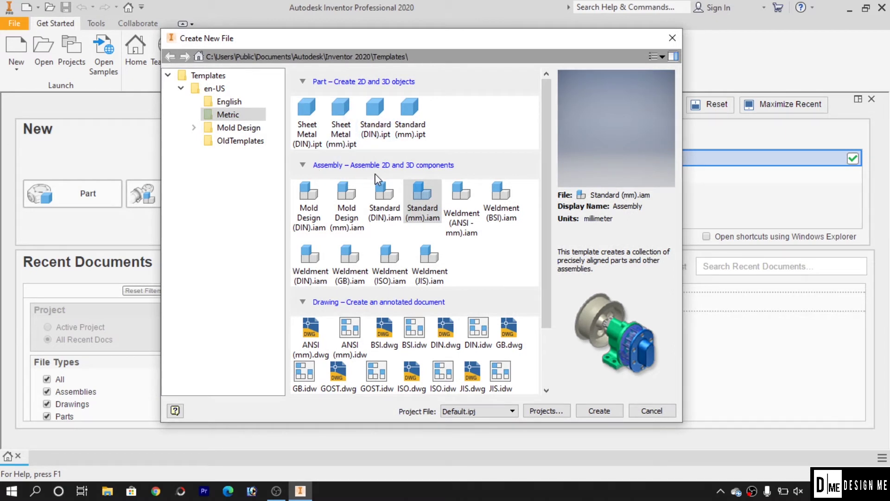
pyautogui.click(302, 165)
pyautogui.click(302, 179)
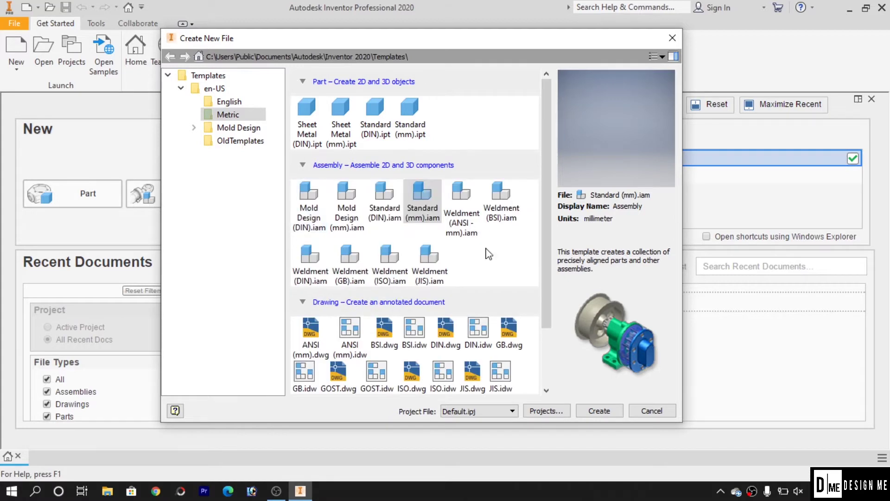
pyautogui.click(429, 209)
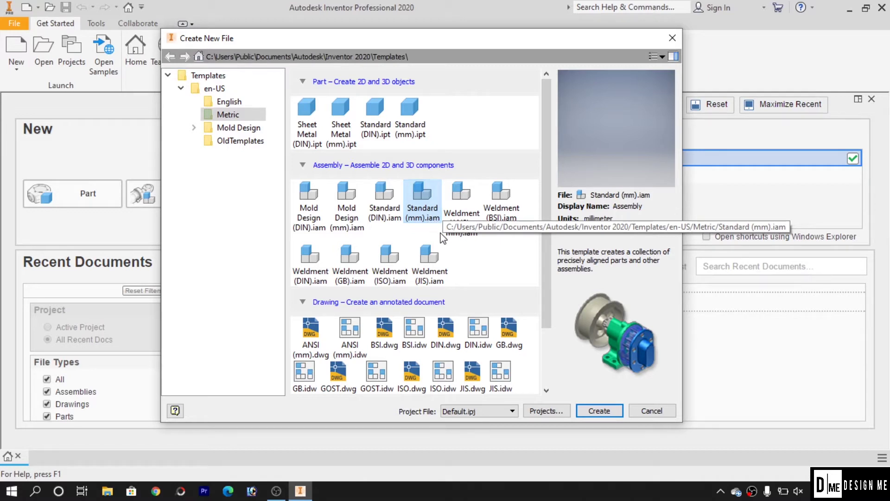
pyautogui.click(604, 414)
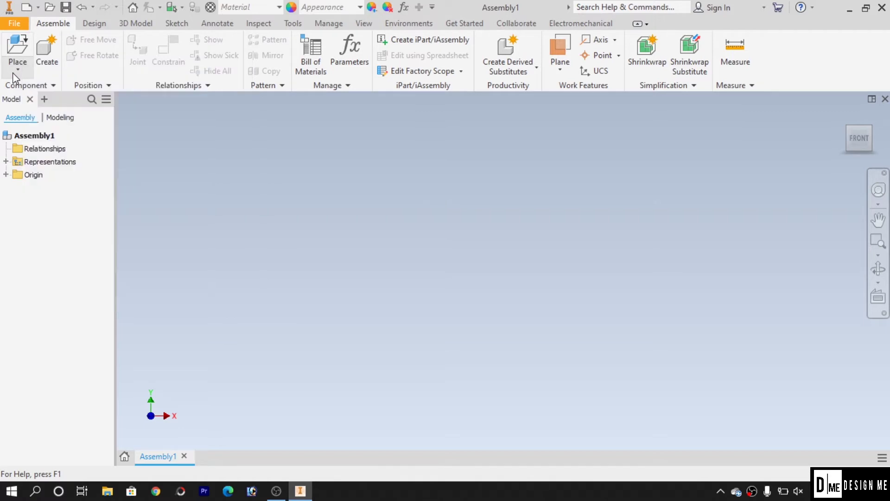
# - Place the Fork part from the Inventor folder as the first component in the assembly
pyautogui.click(14, 71)
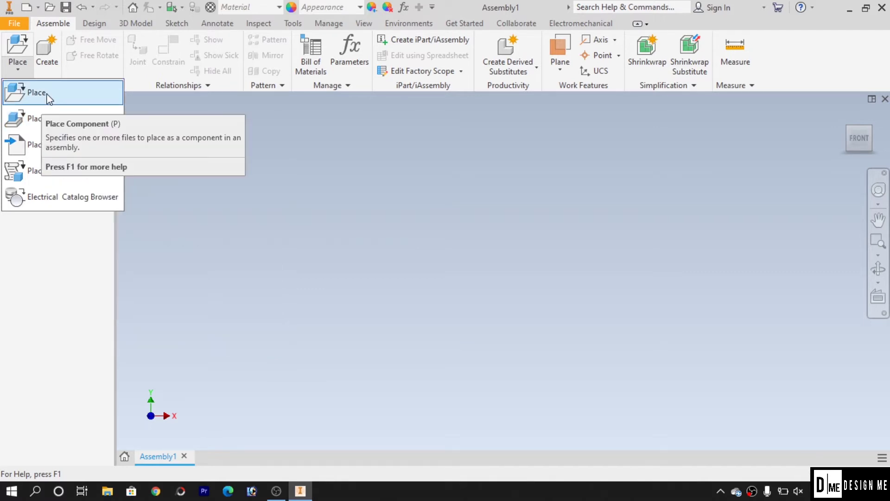
pyautogui.click(47, 95)
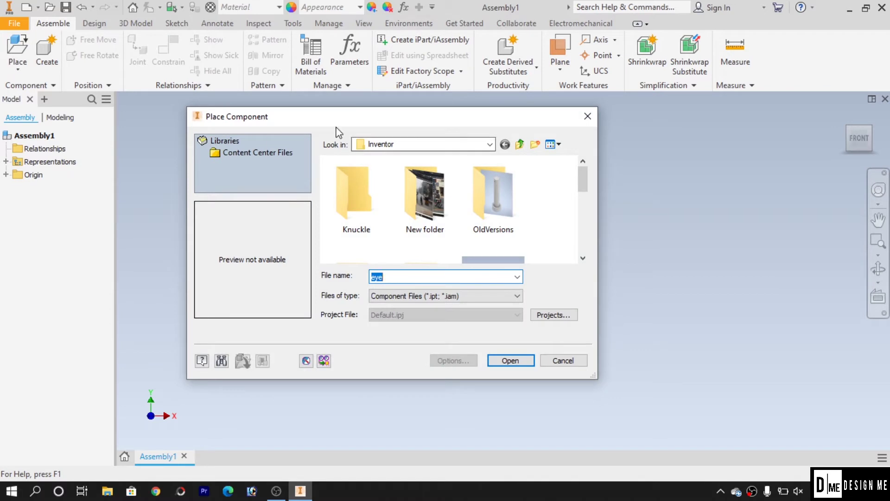
pyautogui.moveTo(325, 117); pyautogui.dragTo(408, 117)
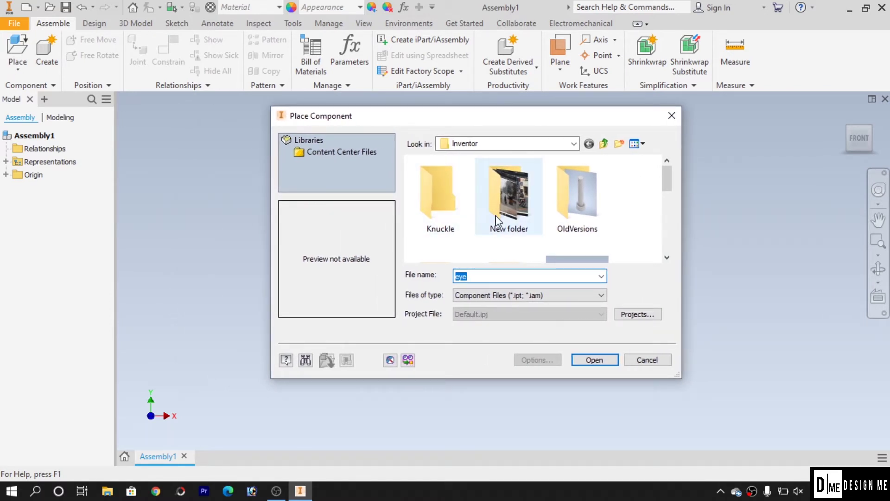
pyautogui.scroll(-6, 497, 221)
pyautogui.scroll(3, 496, 220)
pyautogui.click(592, 231)
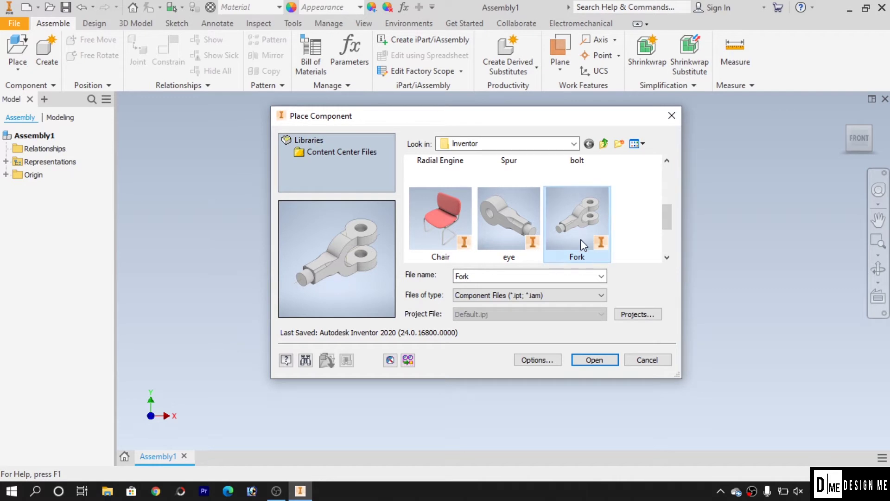
pyautogui.moveTo(582, 240)
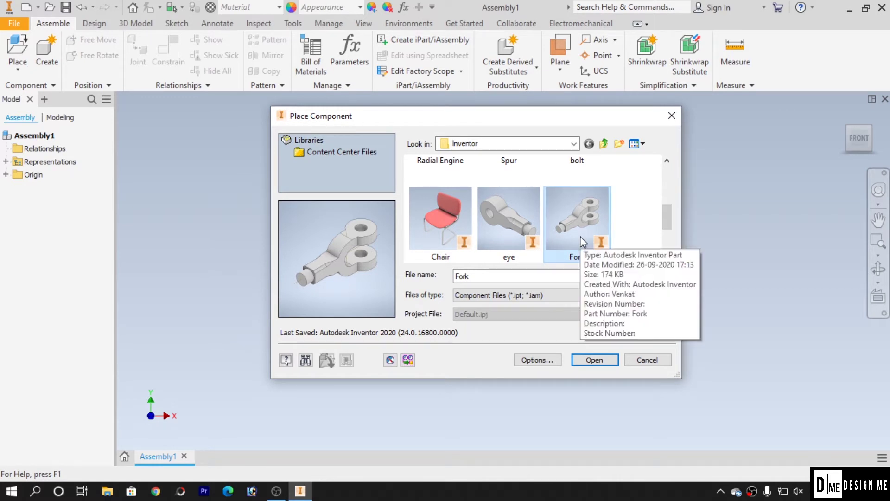
pyautogui.click(594, 360)
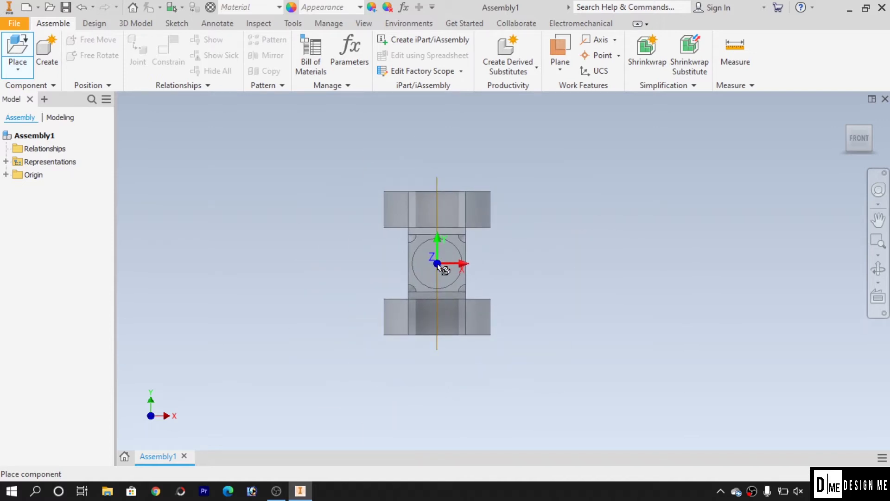
pyautogui.click(437, 264)
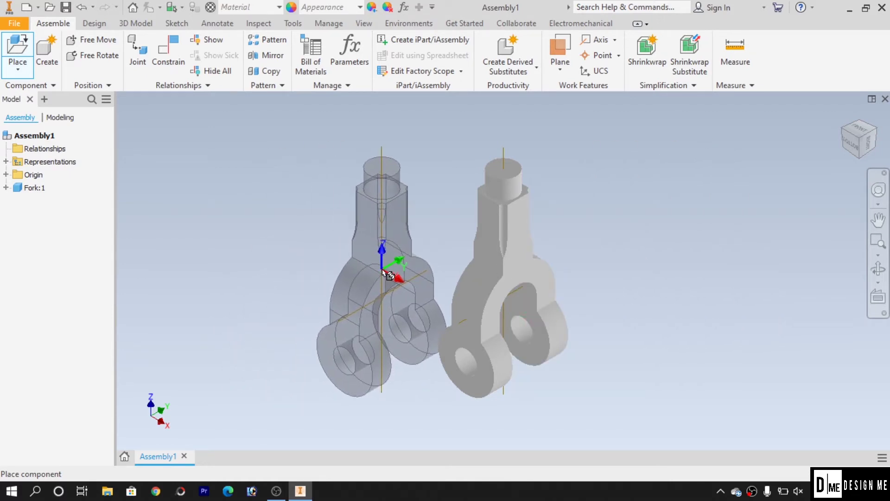
# - Place four more copies of the Fork in a row beside the first one and end the placement
pyautogui.click(383, 273)
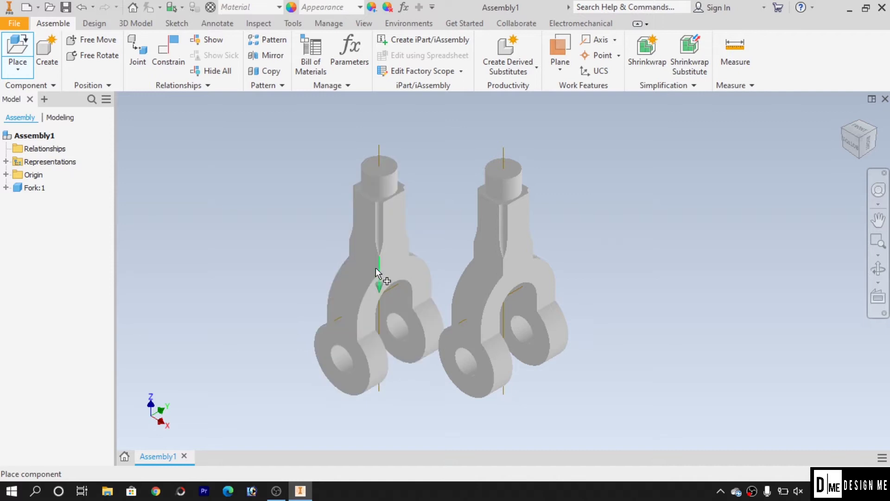
pyautogui.click(263, 277)
pyautogui.click(629, 277)
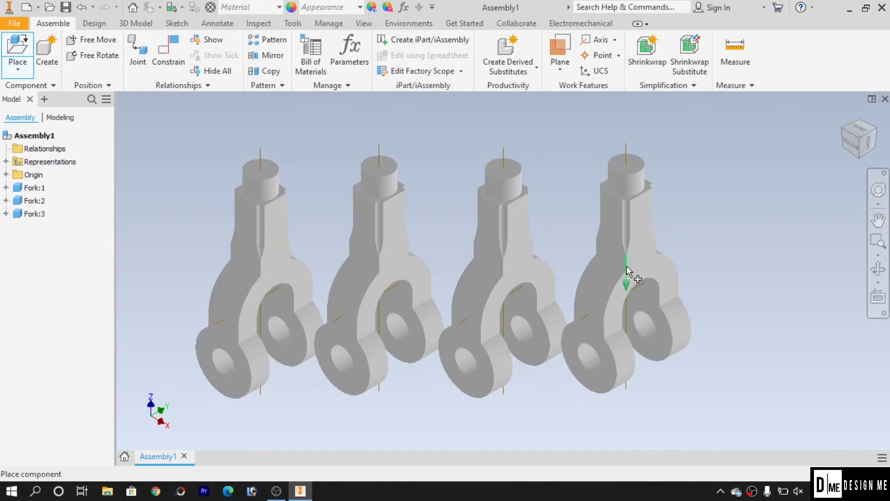
pyautogui.click(760, 277)
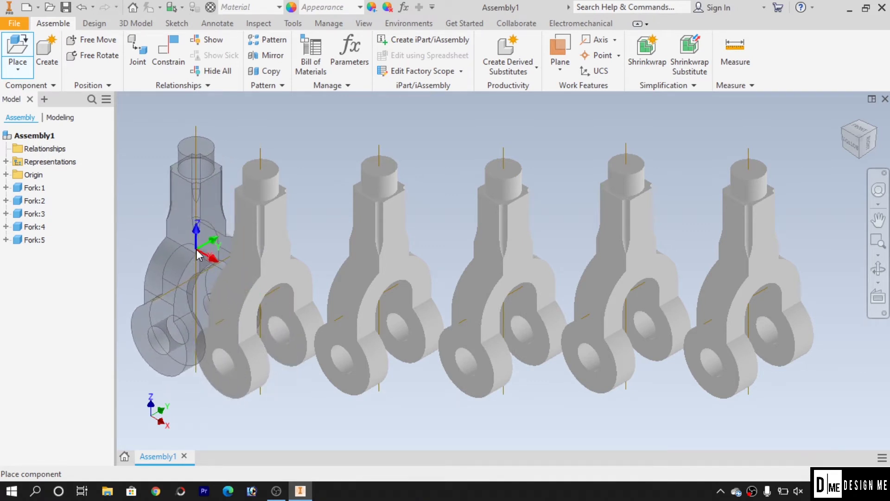
pyautogui.press('Escape')
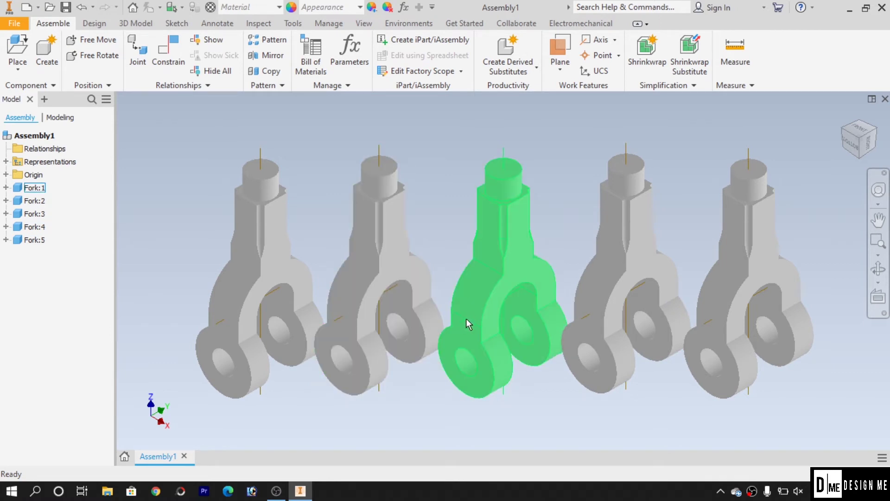
# - Undo the four extra Fork placements, keeping only the first Fork
pyautogui.hotkey('ctrl', 'z')
pyautogui.hotkey('ctrl', 'z')
pyautogui.hotkey('ctrl', 'z')
pyautogui.hotkey('ctrl', 'z')
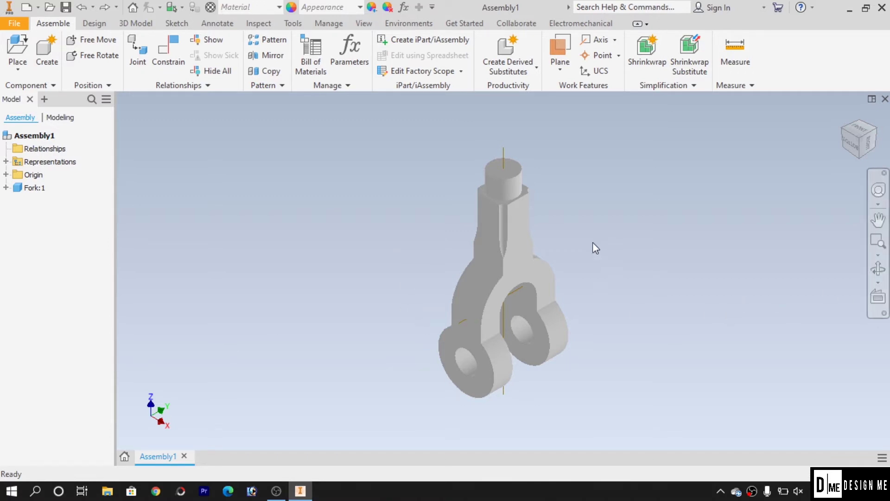
pyautogui.keyDown('shift'); pyautogui.moveTo(590, 232); pyautogui.dragTo(558, 268, button='middle'); pyautogui.keyUp('shift')
pyautogui.click(603, 297)
pyautogui.click(686, 345)
pyautogui.moveTo(687, 342); pyautogui.dragTo(642, 286, button='middle')
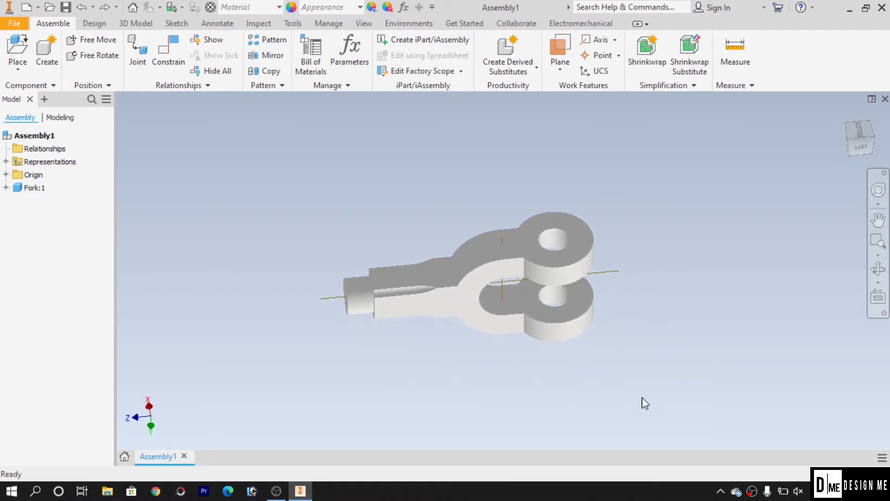
pyautogui.click(573, 252)
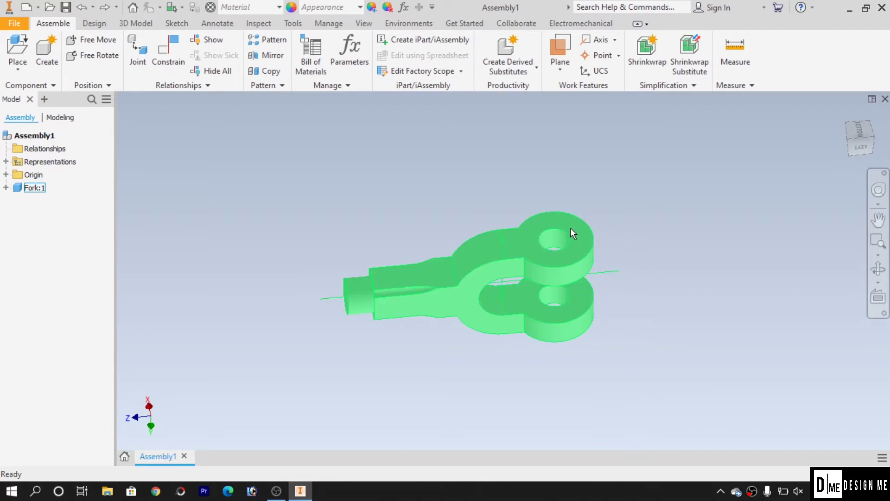
pyautogui.click(655, 238)
# - Create an in-place component named Sample with the Standard.ipt template, using the flat face of the Fork's eye as its sketch plane
pyautogui.click(48, 47)
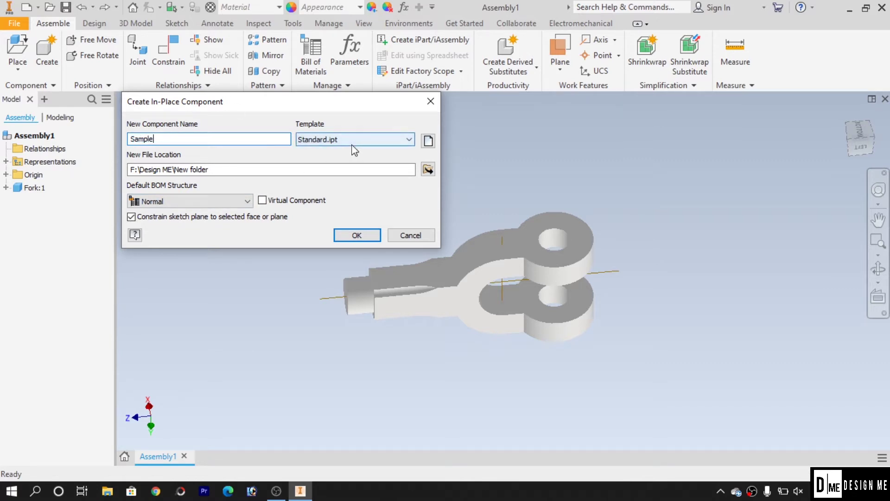
pyautogui.click(396, 142)
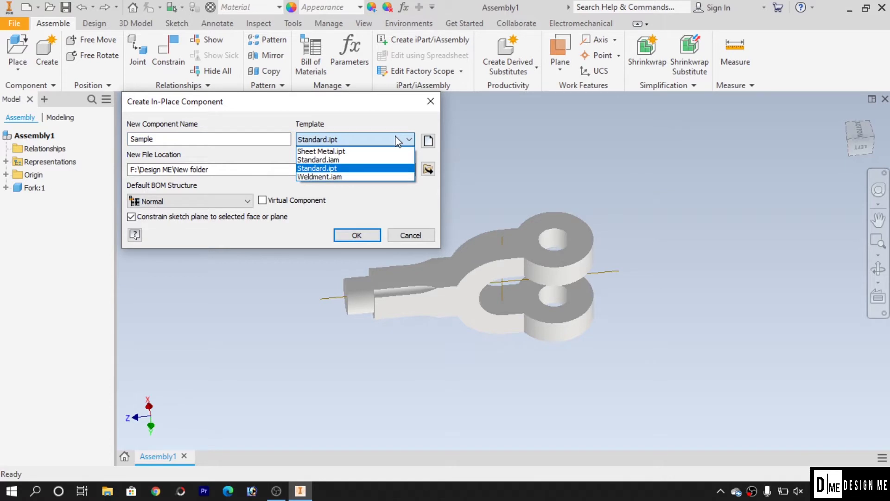
pyautogui.click(355, 172)
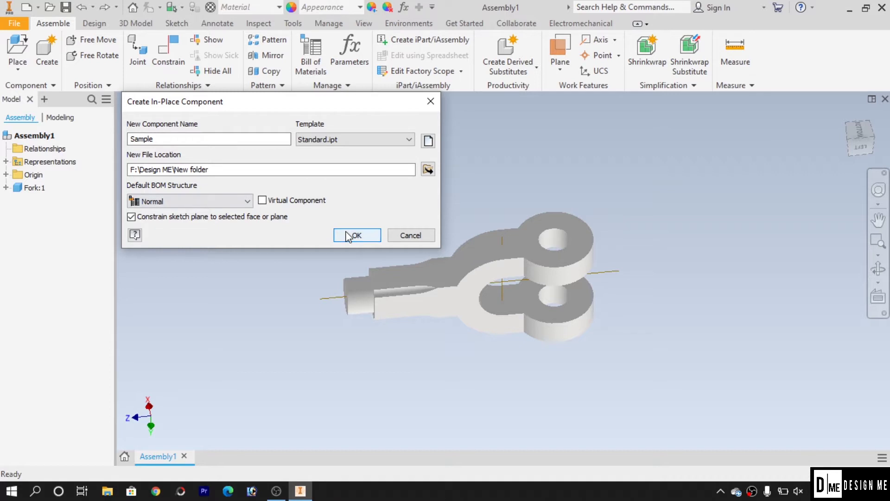
pyautogui.click(366, 238)
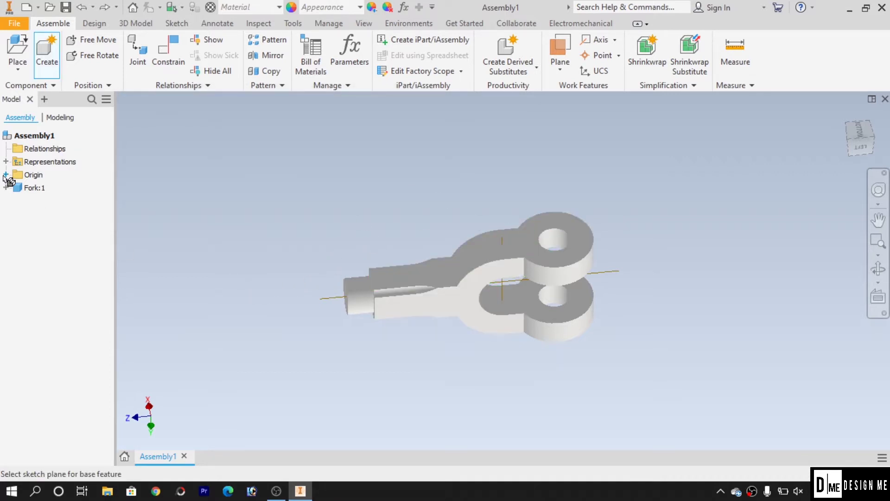
pyautogui.click(5, 175)
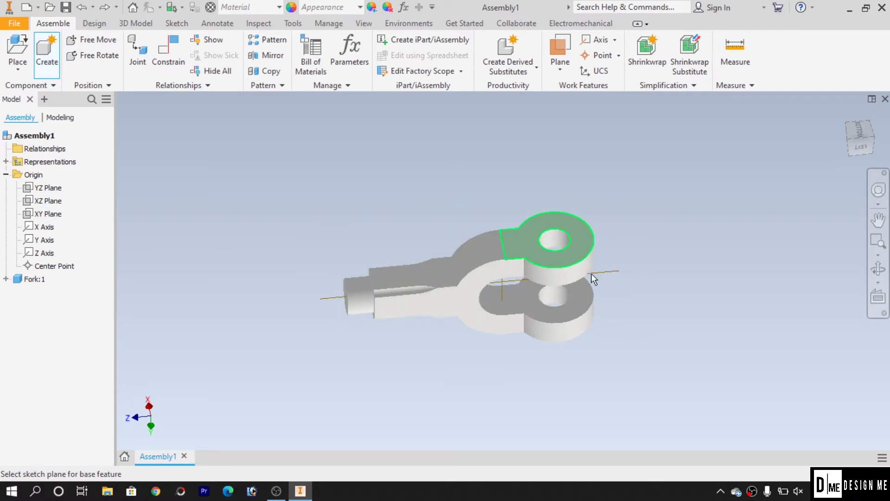
pyautogui.click(572, 276)
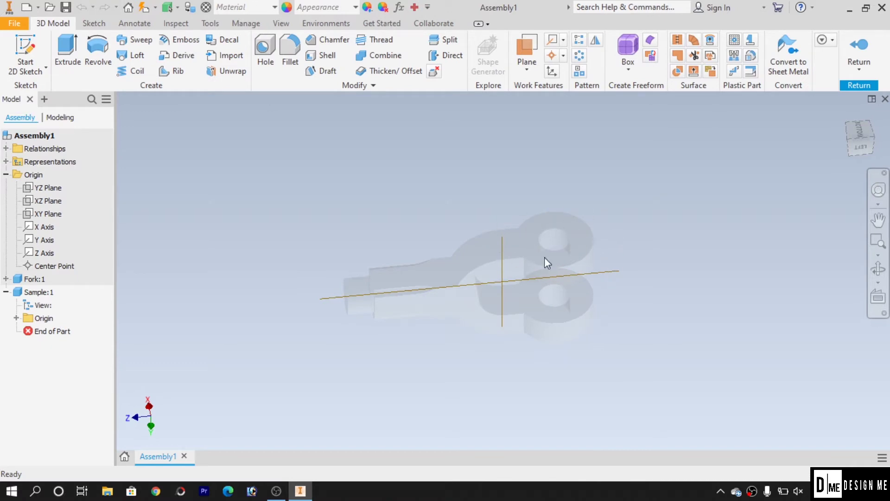
# - Expose the Sample part's origin planes and start a 2D sketch on its XY Plane
pyautogui.click(6, 175)
pyautogui.click(5, 201)
pyautogui.click(37, 201)
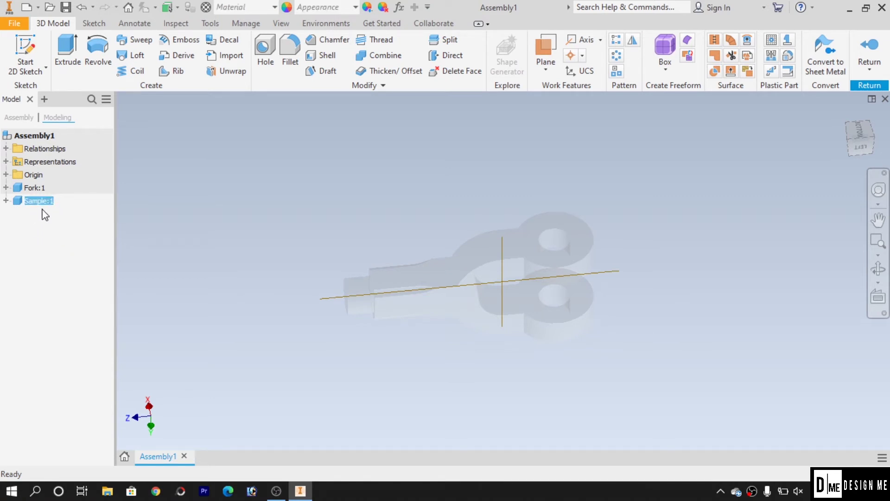
pyautogui.click(5, 201)
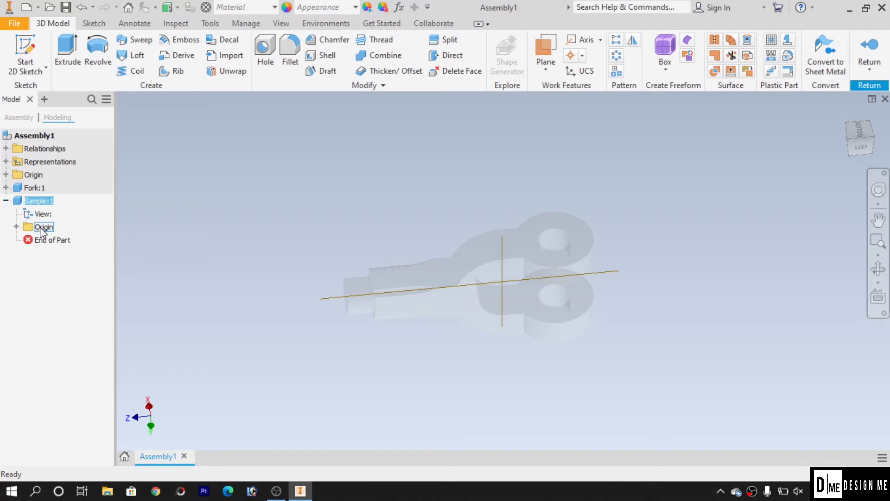
pyautogui.click(17, 227)
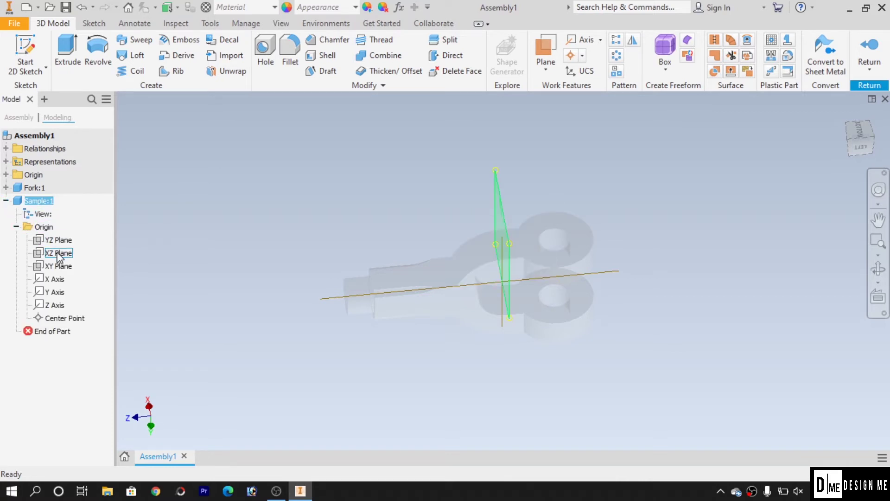
pyautogui.click(52, 239)
pyautogui.click(67, 266)
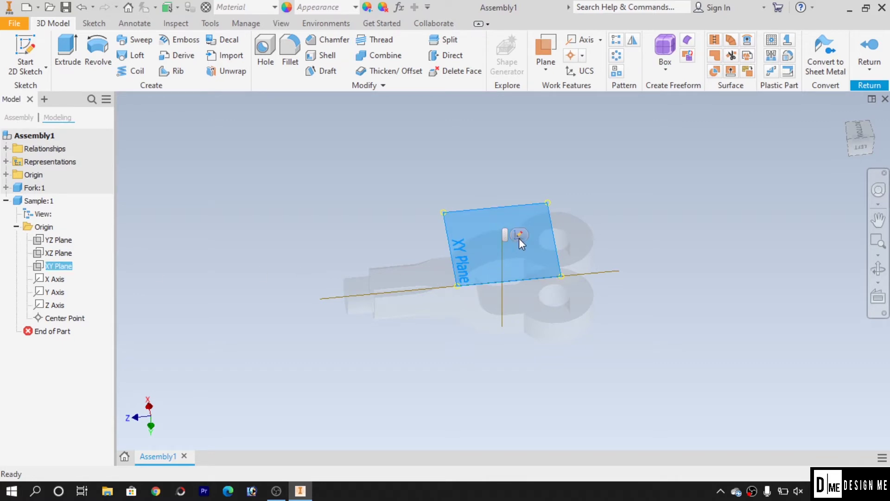
pyautogui.click(512, 255)
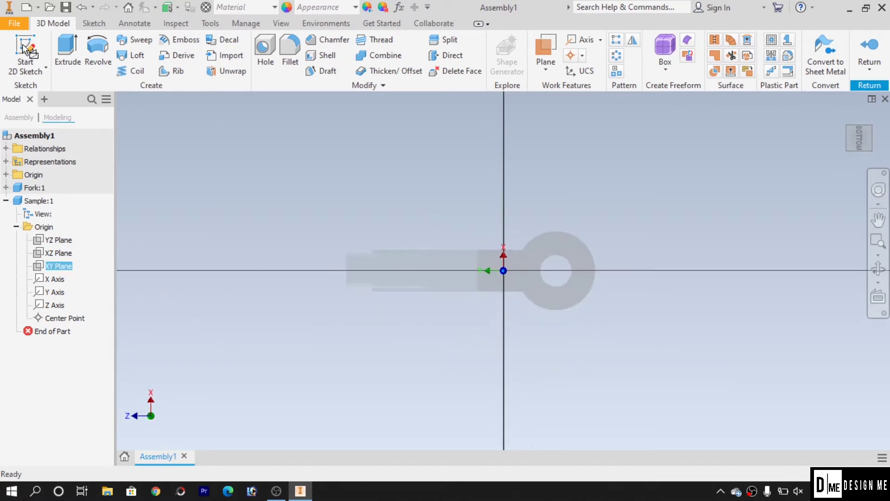
# - Sketch a large circle centred on the origin, reaching past the Fork's eye, and extrude it 10 mm
pyautogui.click(98, 47)
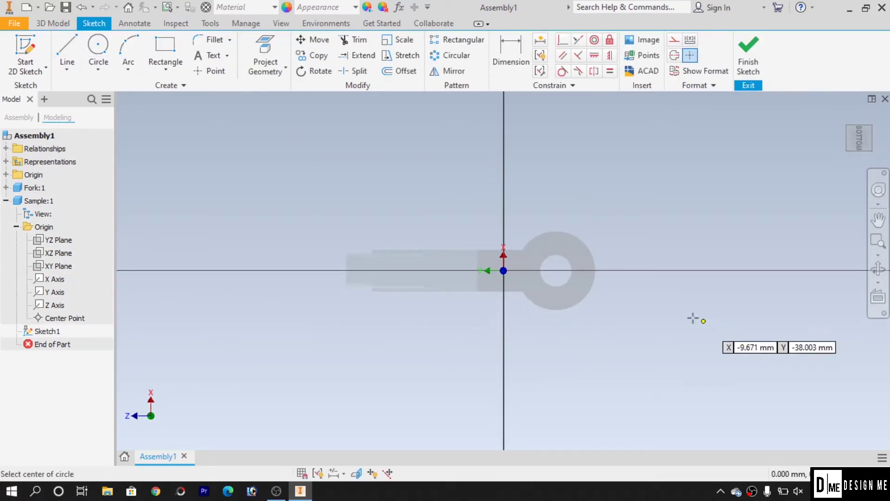
pyautogui.click(504, 270)
pyautogui.click(614, 312)
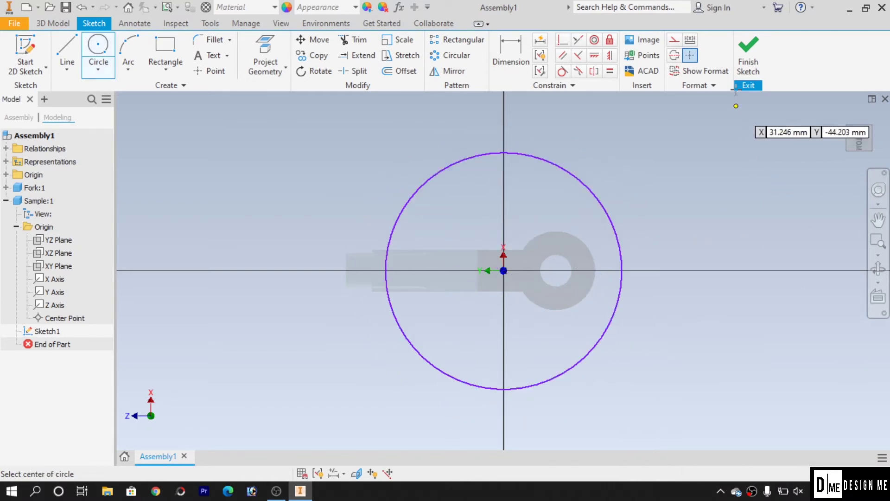
pyautogui.click(753, 73)
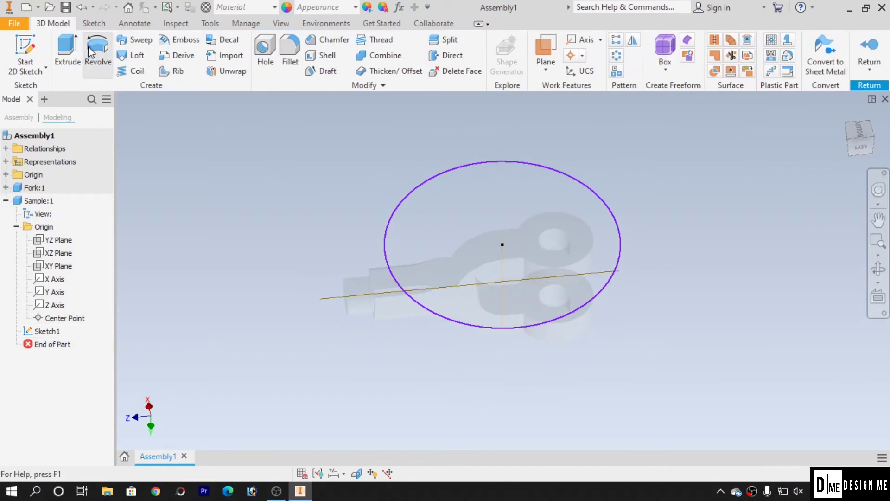
pyautogui.press('e')
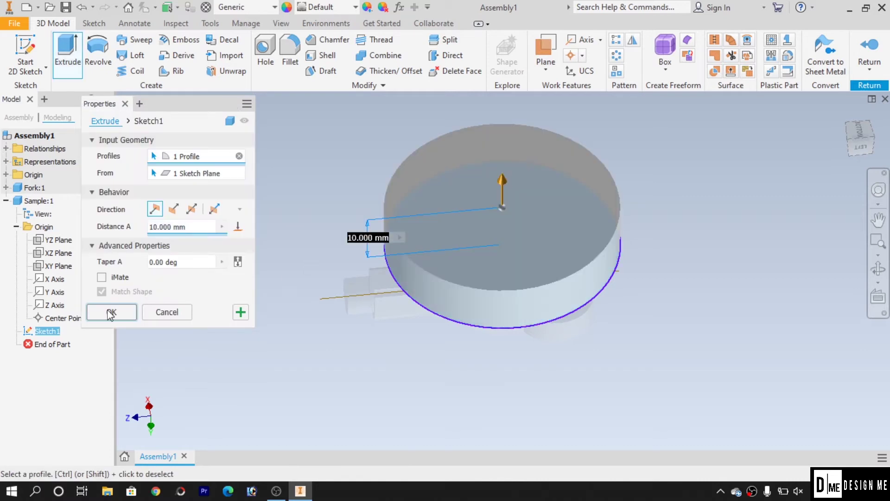
pyautogui.click(112, 312)
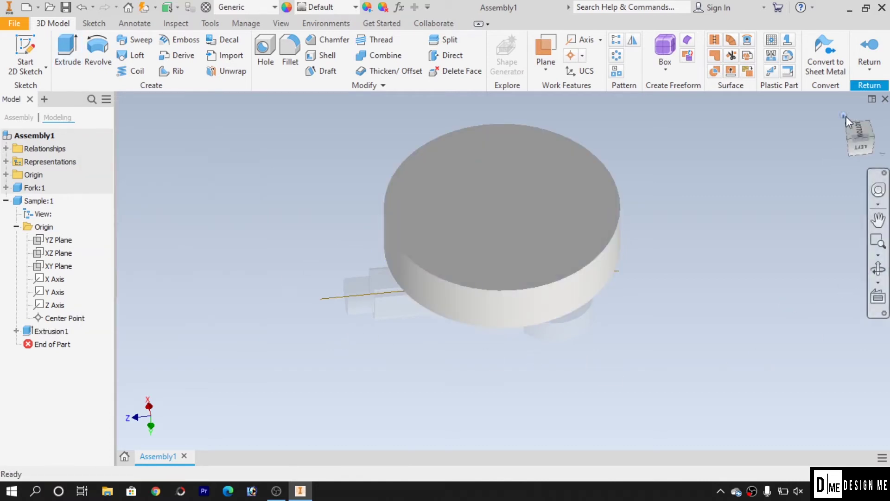
# - Return from the Sample part to the assembly and view the disc and Fork from the side
pyautogui.click(873, 51)
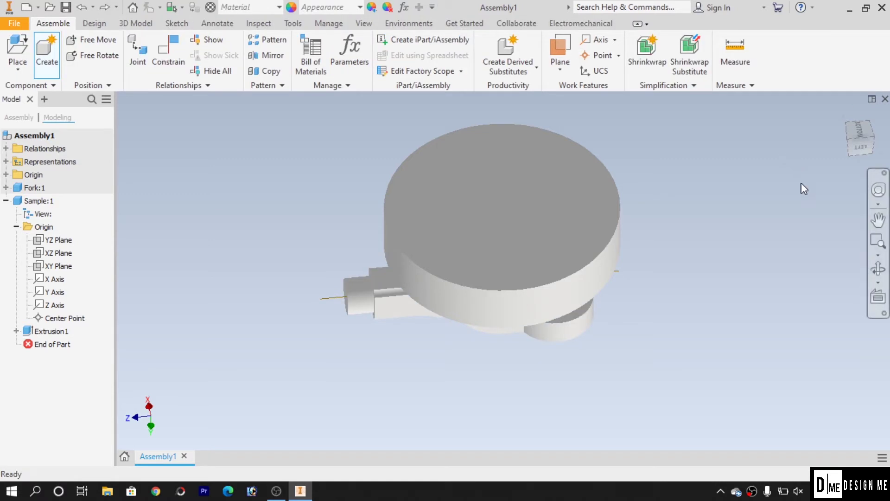
pyautogui.keyDown('shift'); pyautogui.moveTo(694, 285); pyautogui.dragTo(687, 249, button='middle'); pyautogui.keyUp('shift')
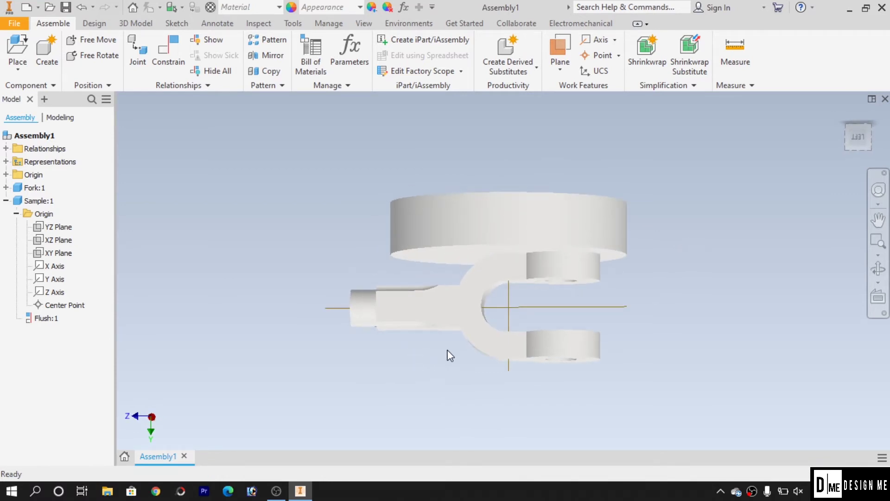
pyautogui.moveTo(252, 240); pyautogui.dragTo(229, 274, button='middle')
pyautogui.moveTo(310, 284); pyautogui.dragTo(304, 225, button='middle')
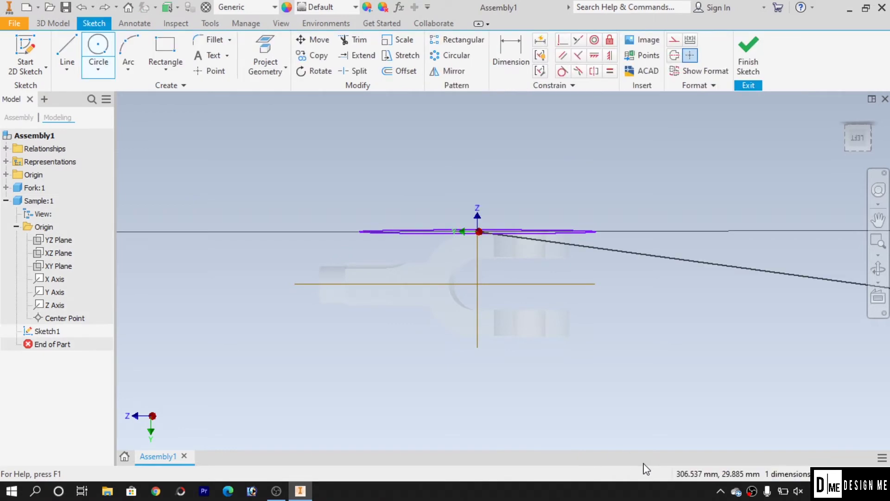
# - Undo the Sample part's extrusion and circle sketch, and return to the assembly
pyautogui.hotkey('ctrl', 'z')
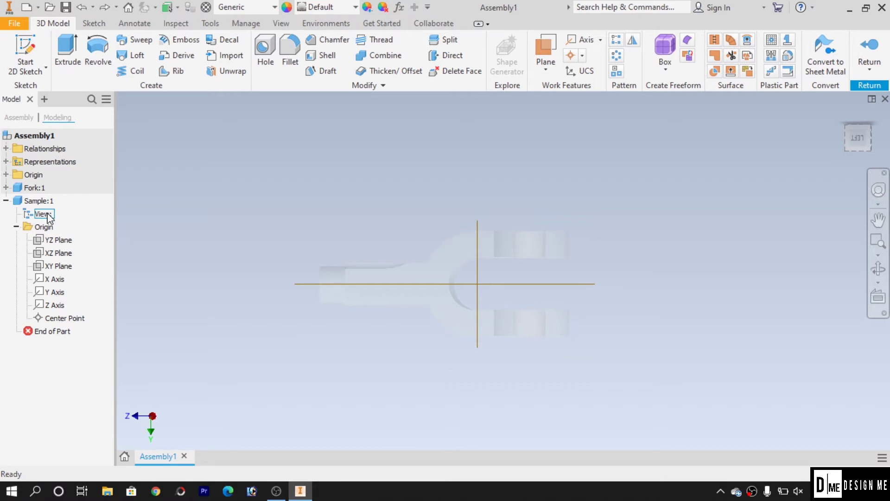
pyautogui.click(6, 201)
pyautogui.click(28, 202)
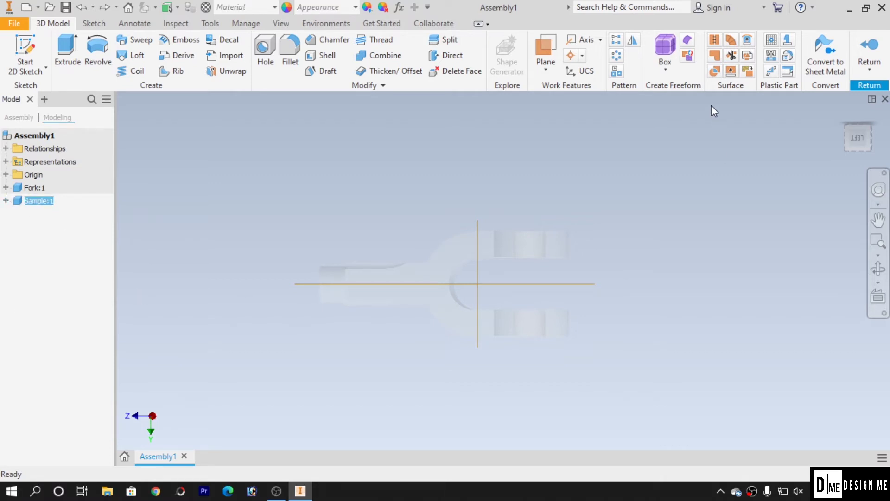
pyautogui.click(869, 50)
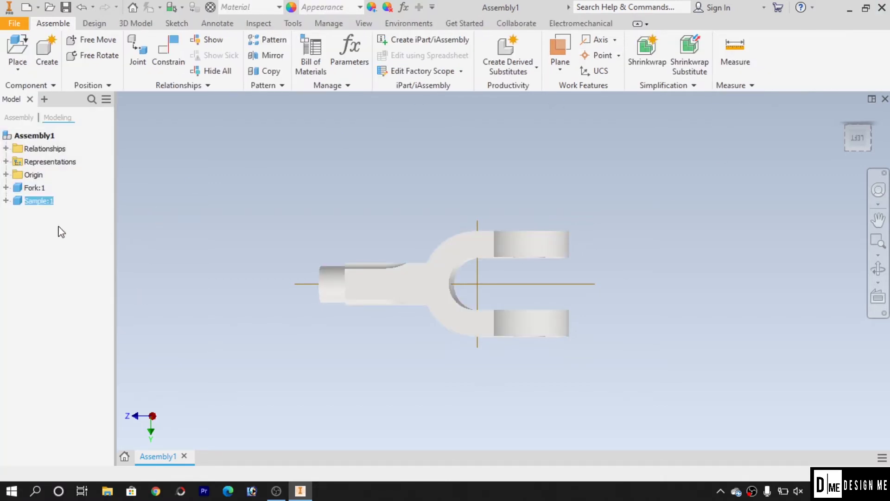
# - Delete the Sample component from the assembly, leaving only the Fork
pyautogui.click(71, 234)
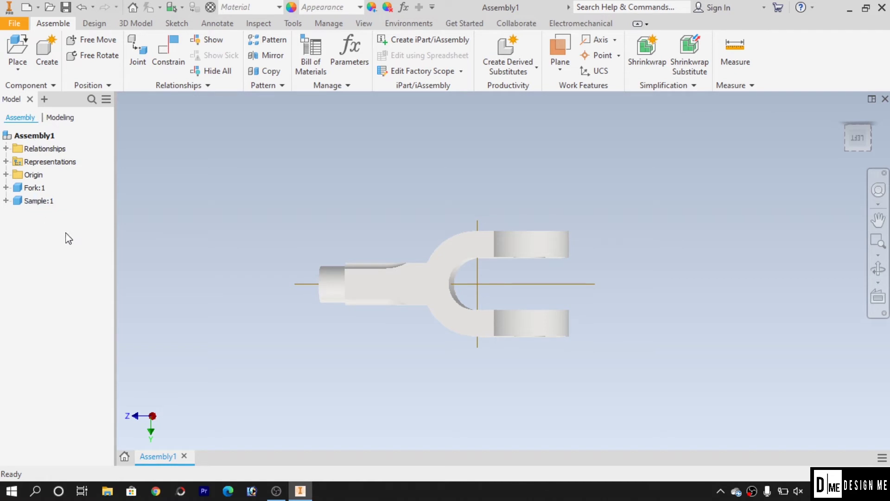
pyautogui.rightClick(35, 205)
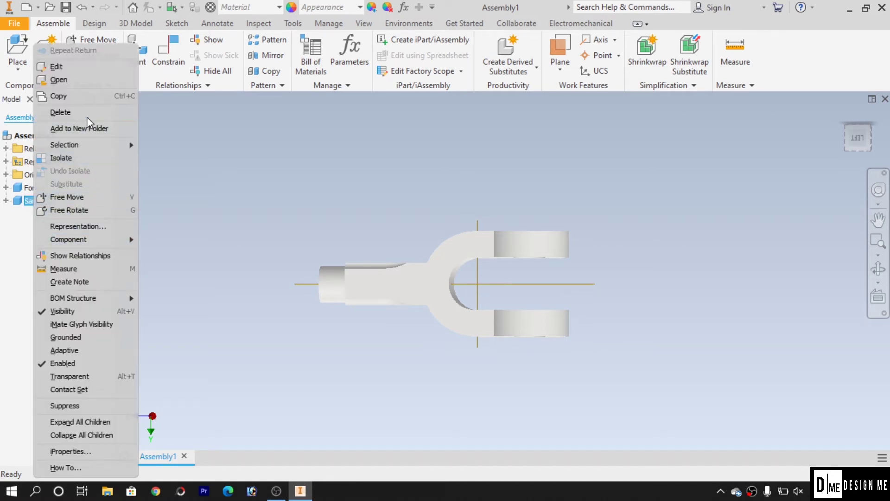
pyautogui.click(90, 116)
pyautogui.press('Return')
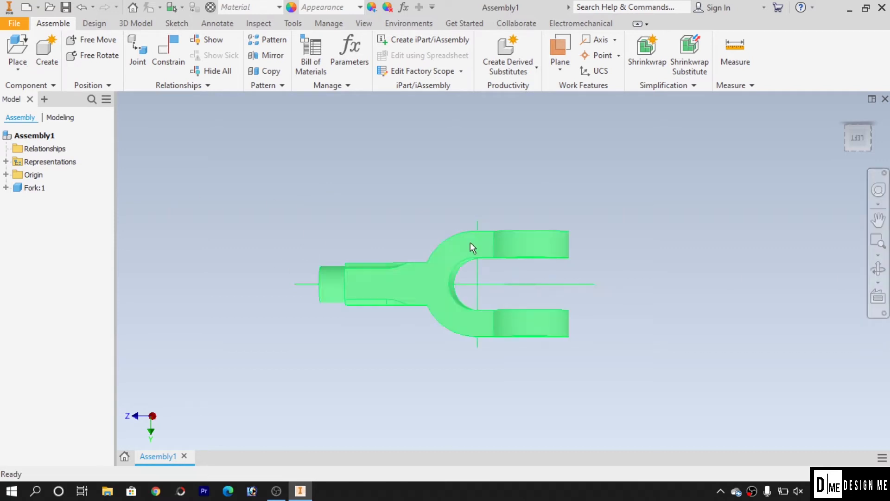
# - Set the assembly's visual style to Shaded with Edges
pyautogui.keyDown('shift'); pyautogui.moveTo(523, 207); pyautogui.dragTo(523, 227, button='middle'); pyautogui.keyUp('shift')
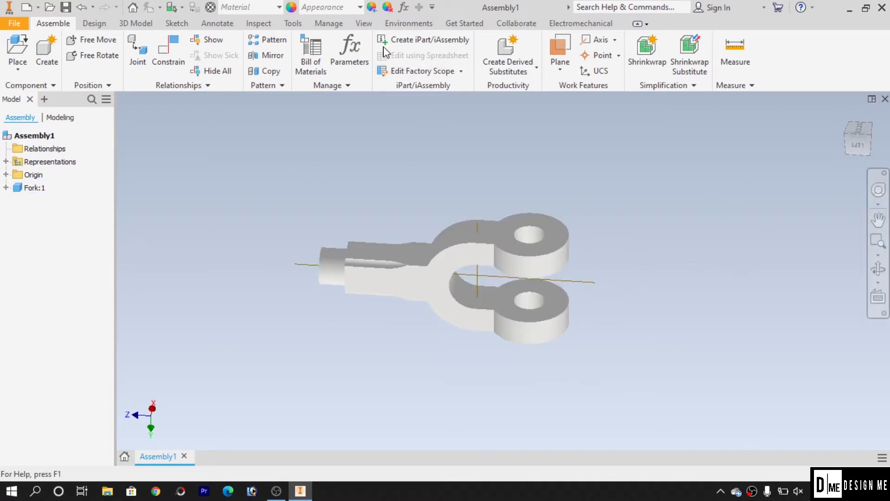
pyautogui.click(364, 23)
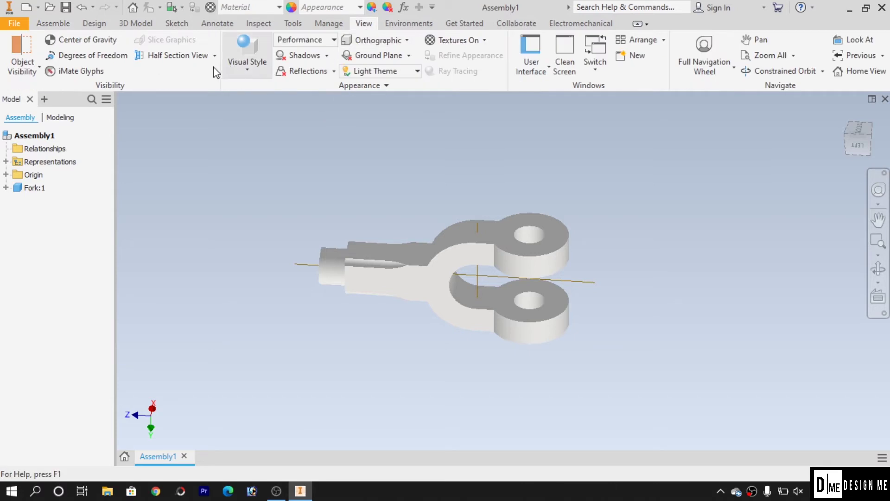
pyautogui.click(259, 73)
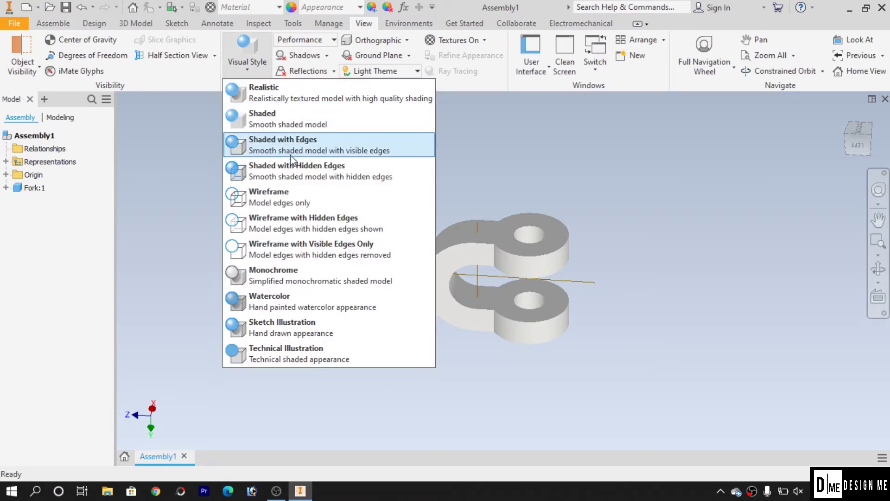
pyautogui.click(338, 149)
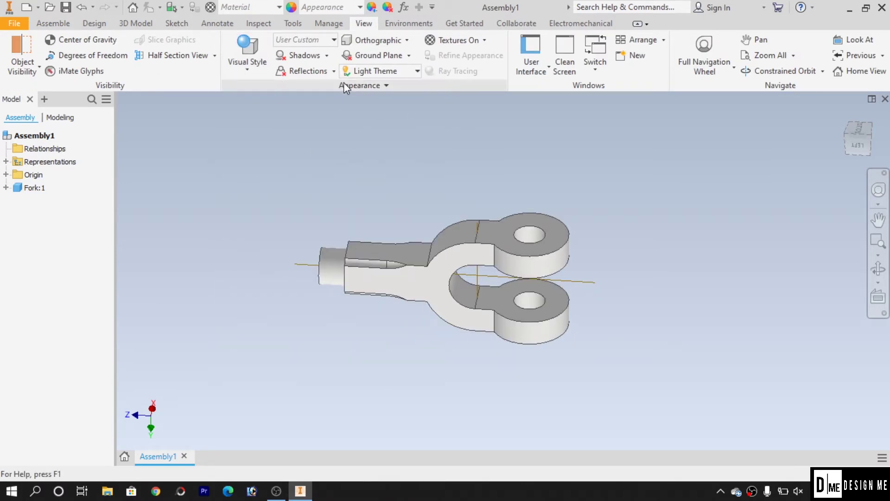
pyautogui.click(258, 62)
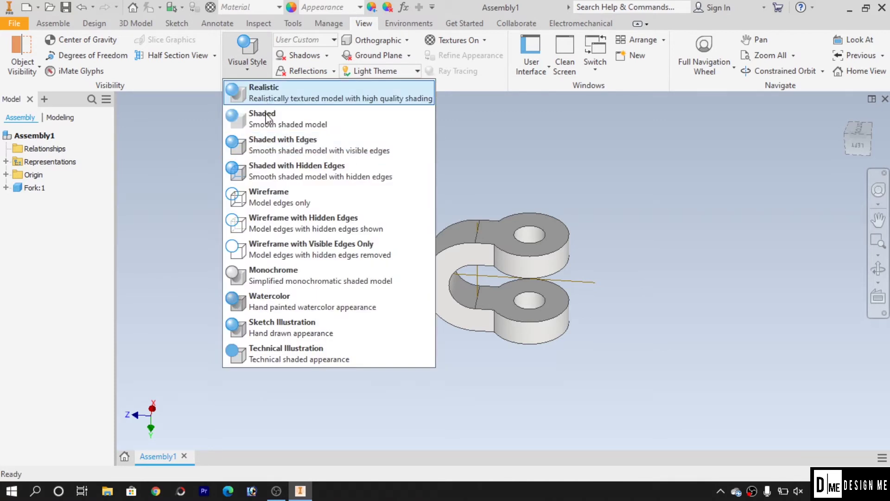
pyautogui.click(288, 143)
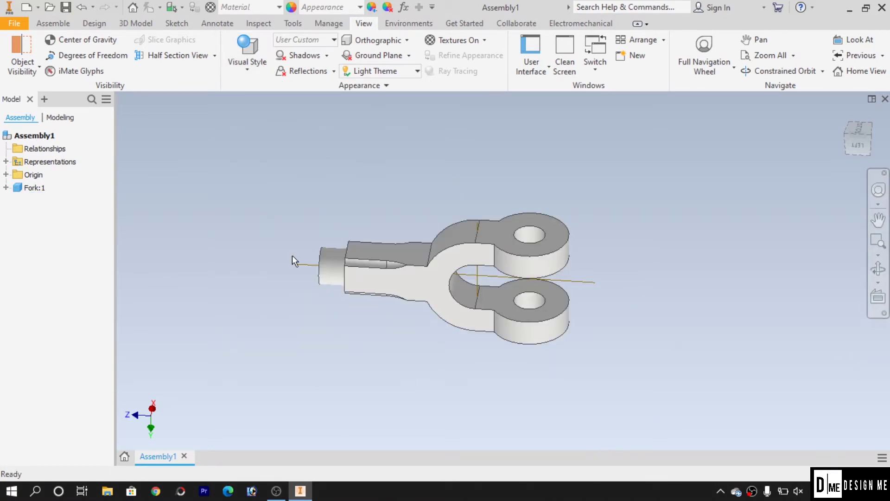
# - Place one instance of the eye part from the Inventor folder beside the Fork's open prongs, clear of the Fork
pyautogui.click(53, 24)
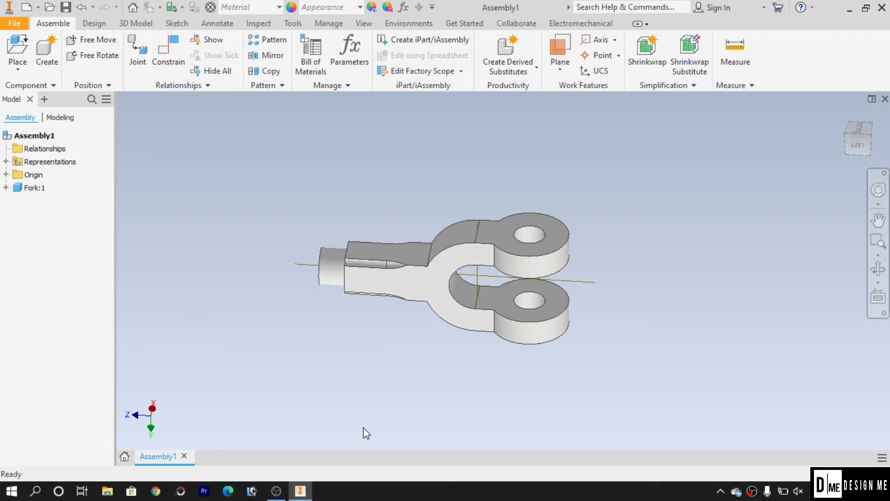
pyautogui.click(15, 49)
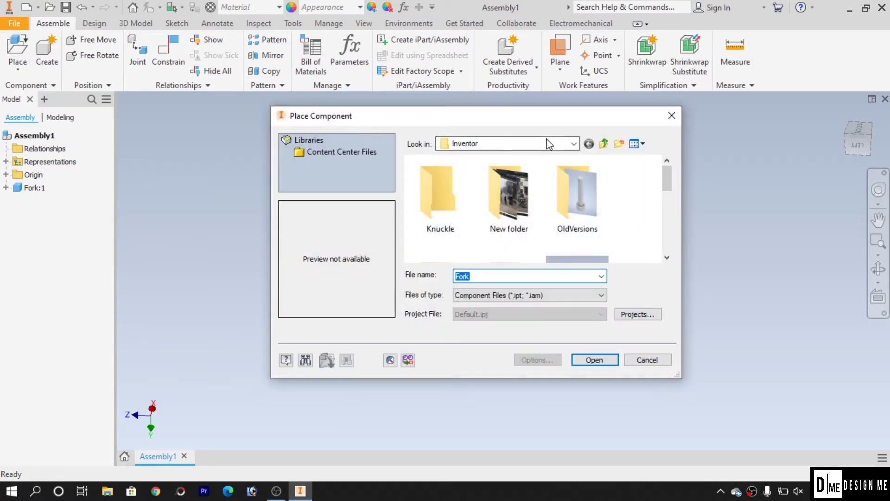
pyautogui.moveTo(494, 122); pyautogui.dragTo(425, 101)
pyautogui.scroll(-3, 443, 186)
pyautogui.click(442, 187)
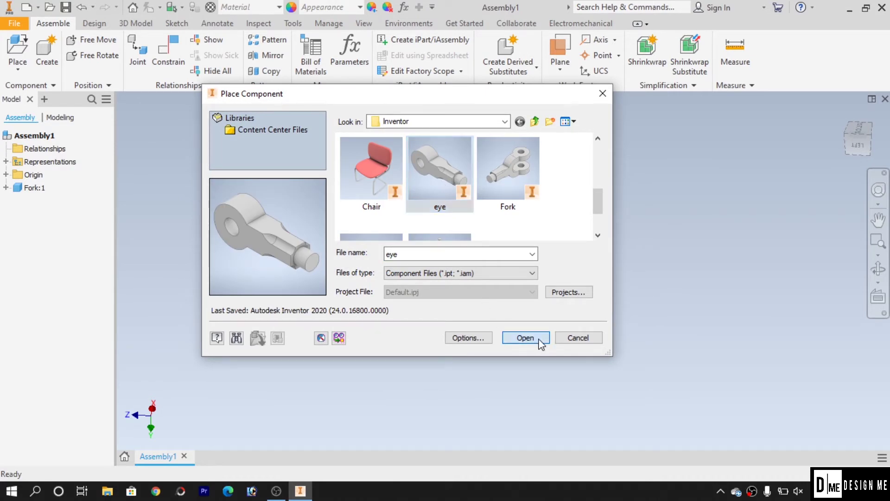
pyautogui.click(526, 337)
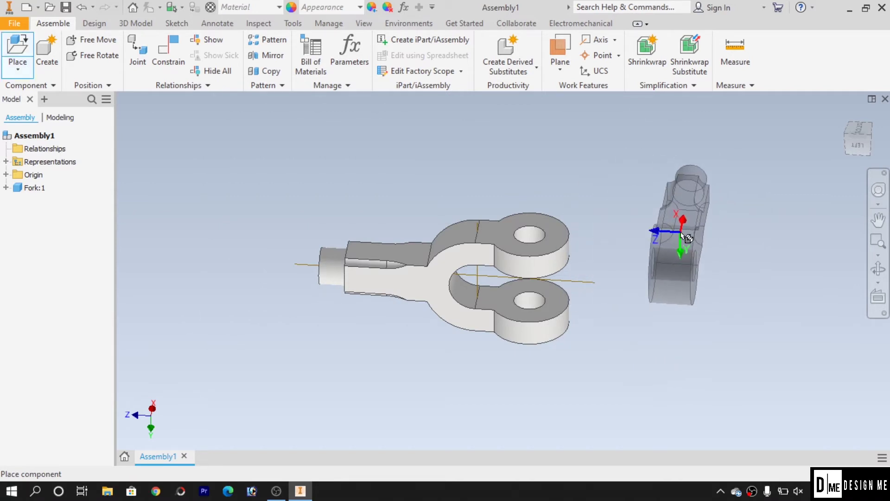
pyautogui.click(685, 239)
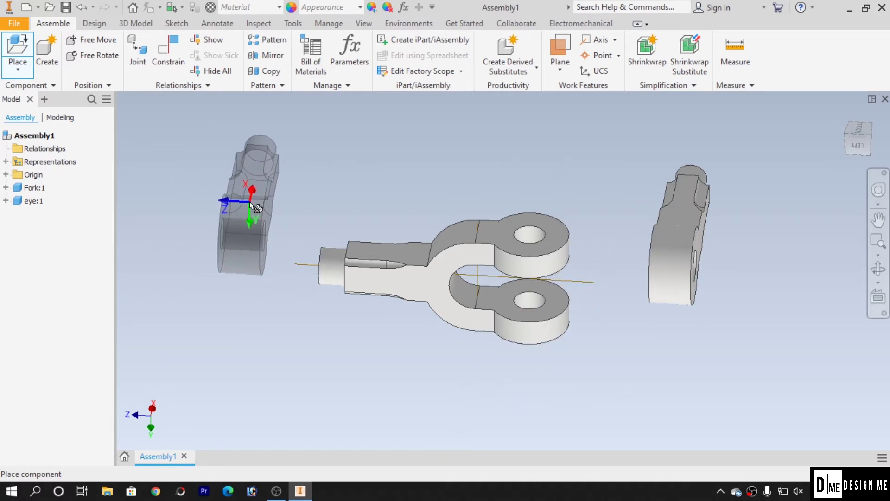
pyautogui.press('Escape')
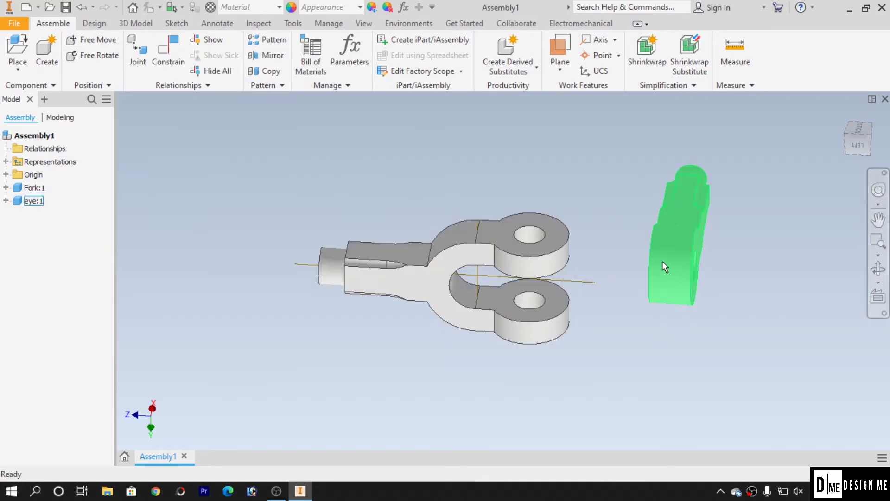
# - Free-move the eye slightly down and farther away from the Fork's prongs
pyautogui.moveTo(636, 316)
pyautogui.keyDown('shift'); pyautogui.mouseDown(button='middle')
pyautogui.moveTo(568, 277)
pyautogui.moveTo(576, 266)
pyautogui.moveTo(623, 310)
pyautogui.mouseUp(button='middle'); pyautogui.keyUp('shift')
pyautogui.click(878, 269)
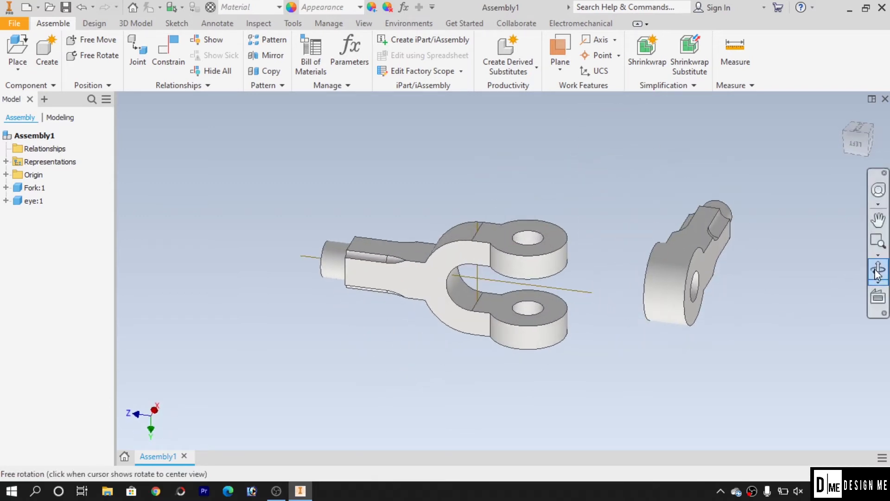
pyautogui.moveTo(591, 266)
pyautogui.mouseDown()
pyautogui.moveTo(495, 282)
pyautogui.moveTo(532, 288)
pyautogui.moveTo(581, 238)
pyautogui.moveTo(588, 270)
pyautogui.moveTo(598, 269)
pyautogui.mouseUp()
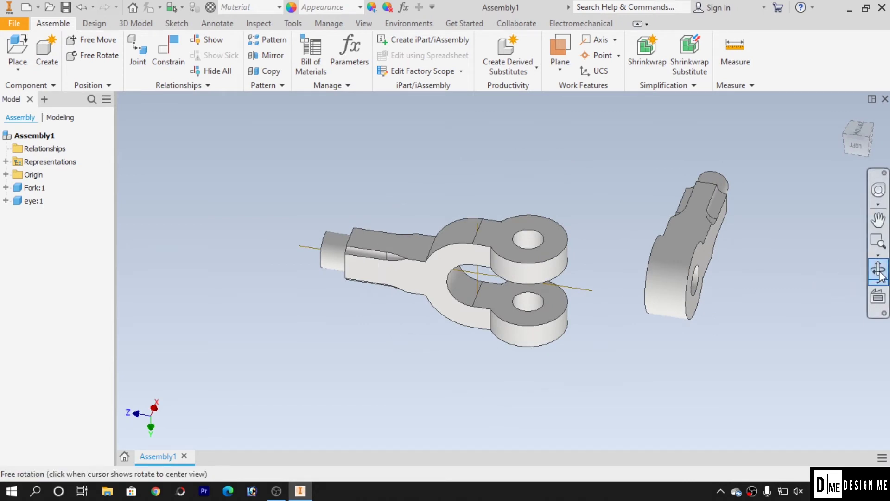
pyautogui.click(878, 220)
pyautogui.moveTo(603, 234); pyautogui.dragTo(510, 234)
pyautogui.moveTo(540, 286)
pyautogui.mouseDown()
pyautogui.moveTo(540, 256)
pyautogui.moveTo(538, 284)
pyautogui.mouseUp()
pyautogui.press('Escape')
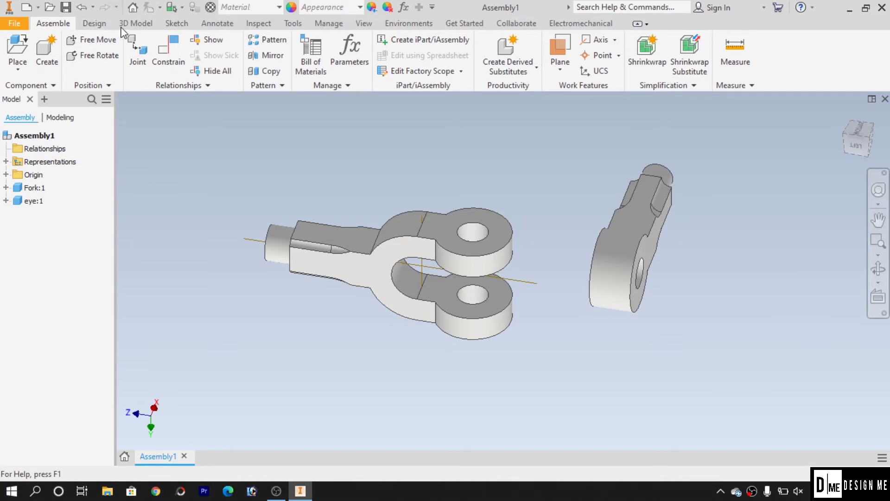
pyautogui.click(91, 41)
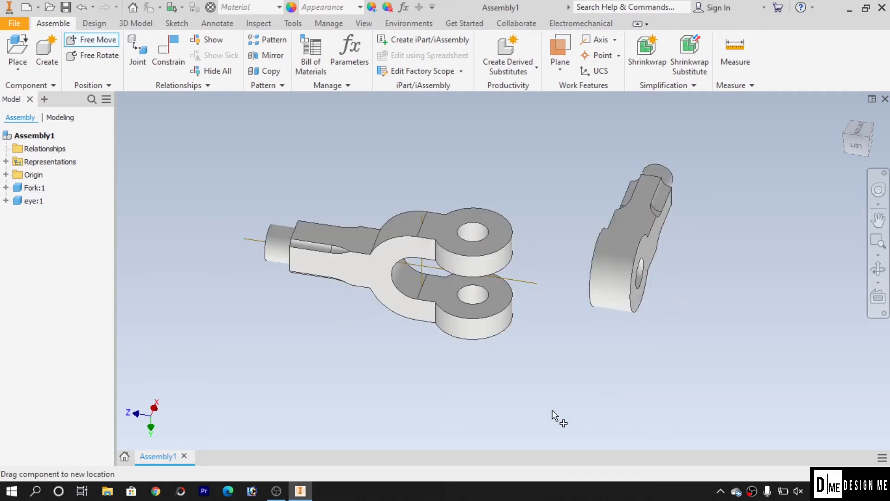
pyautogui.moveTo(650, 227); pyautogui.dragTo(683, 252)
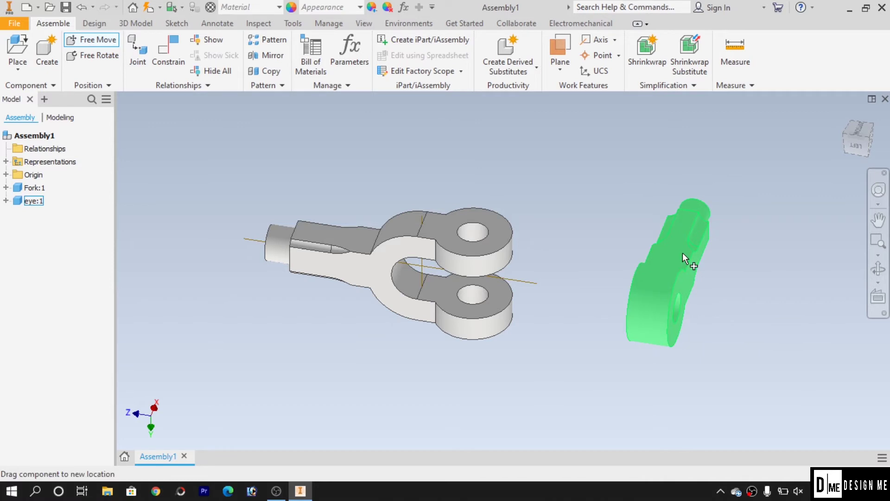
# - Free-rotate the eye so its hole faces up like the Fork's holes and its shank points away from the Fork
pyautogui.click(92, 55)
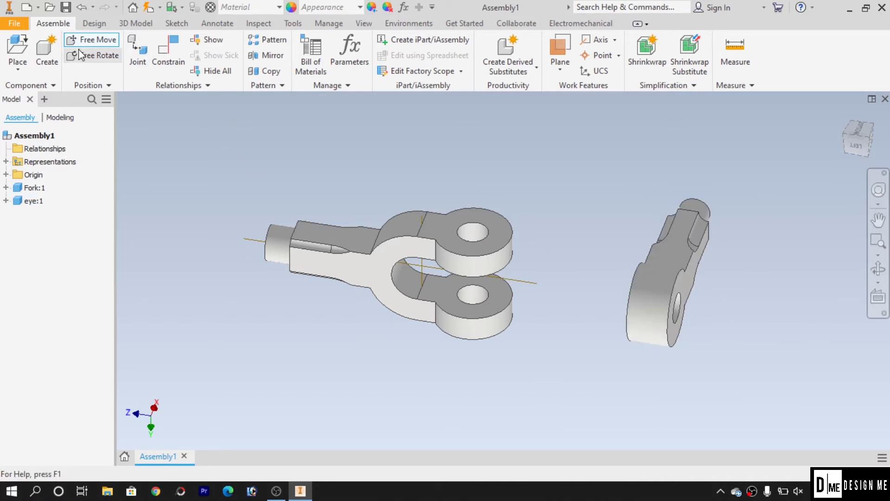
pyautogui.click(663, 276)
pyautogui.moveTo(710, 273); pyautogui.dragTo(681, 363)
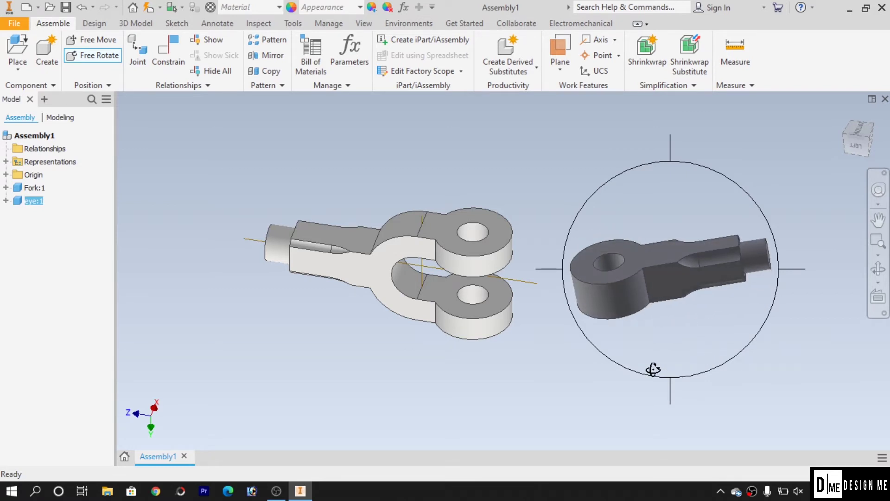
pyautogui.press('Escape')
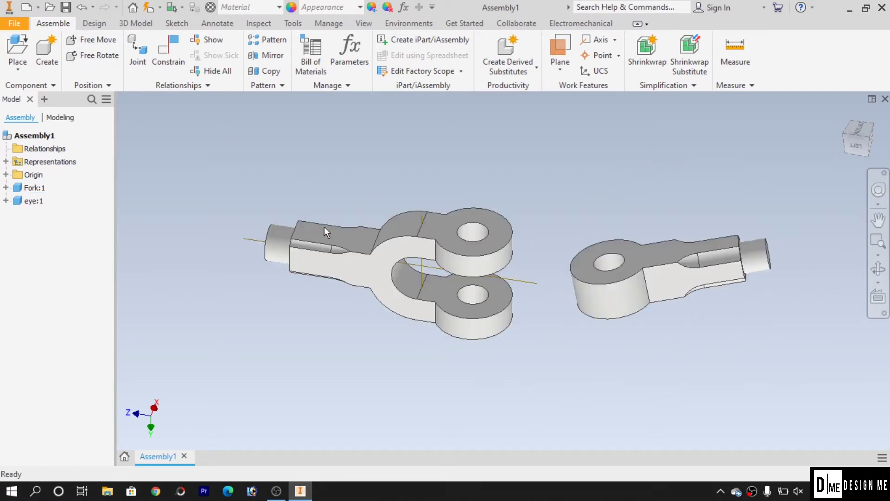
# - Shift the ungrounded Fork slightly up and away from the eye
pyautogui.click(386, 278)
pyautogui.moveTo(386, 277); pyautogui.dragTo(358, 255)
pyautogui.click(509, 374)
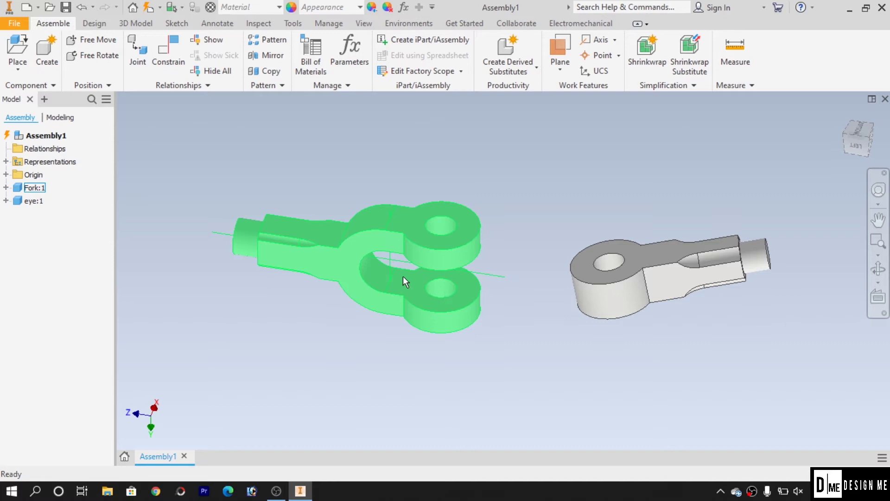
# - Ground the Fork component to fix its position in the assembly
pyautogui.click(33, 188)
pyautogui.click(270, 366)
pyautogui.click(34, 187)
pyautogui.rightClick(34, 190)
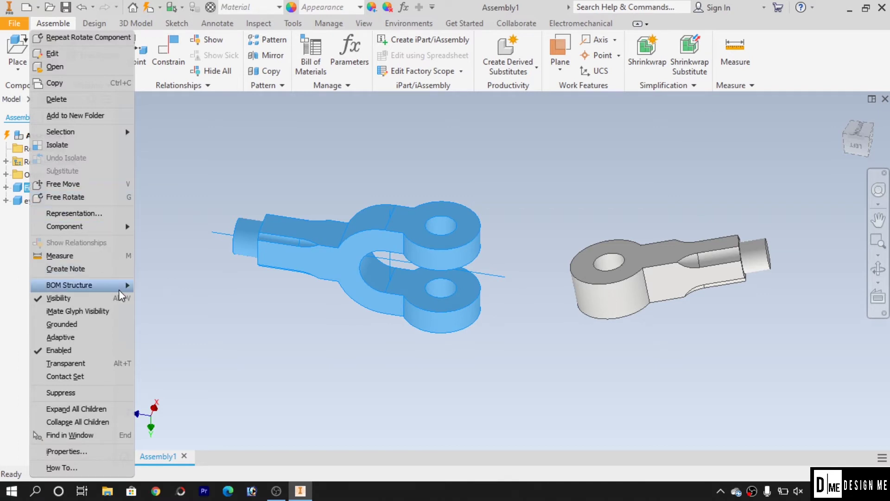
pyautogui.click(83, 324)
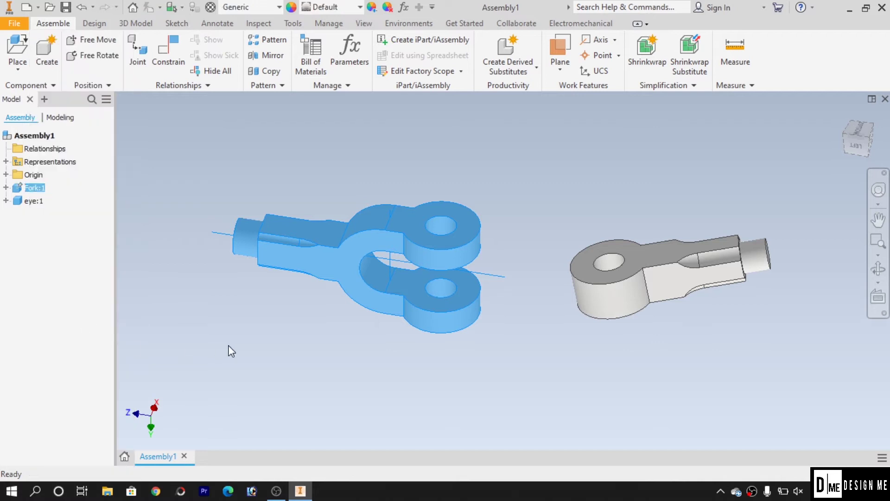
pyautogui.click(55, 228)
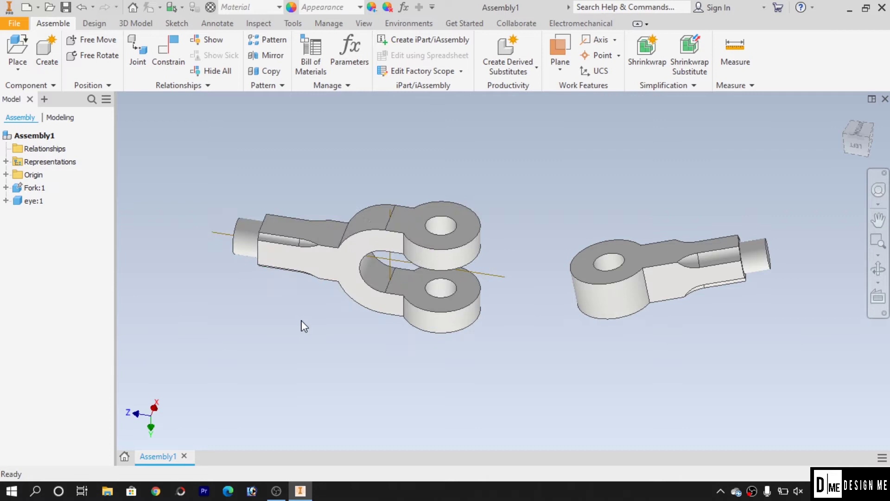
# - Try to free-move the grounded Fork, and move the eye slightly up and closer to it
pyautogui.click(99, 41)
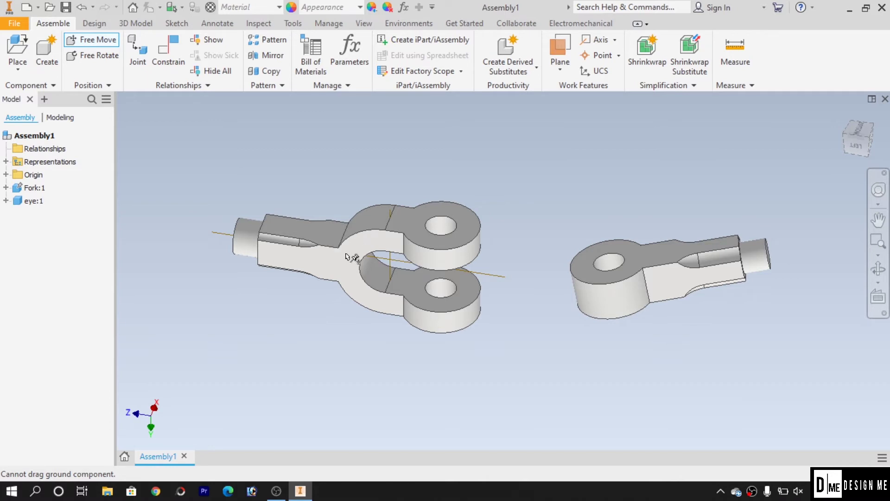
pyautogui.moveTo(679, 276); pyautogui.dragTo(656, 252)
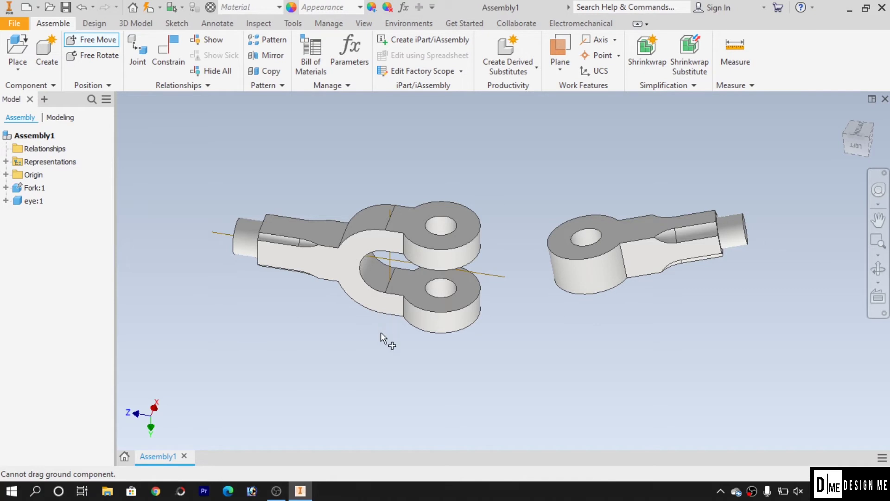
# - Check the Grounded setting of the Fork component without changing it
pyautogui.press('Escape')
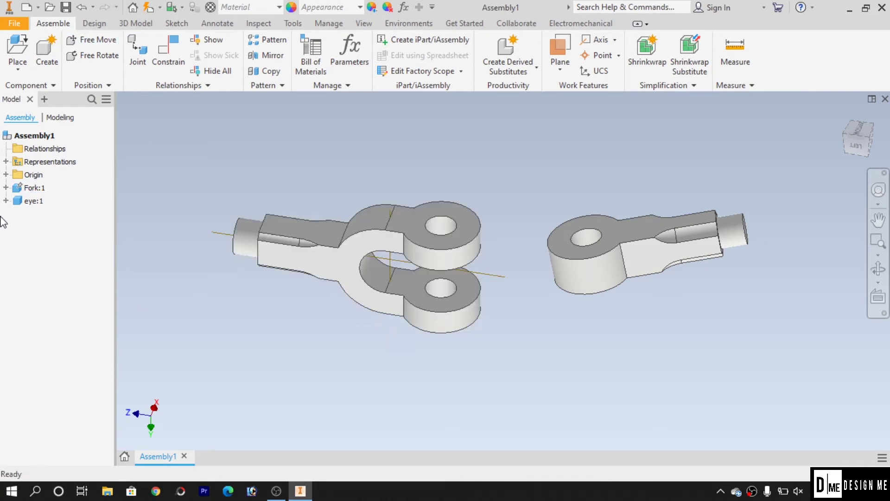
pyautogui.click(32, 188)
pyautogui.rightClick(32, 188)
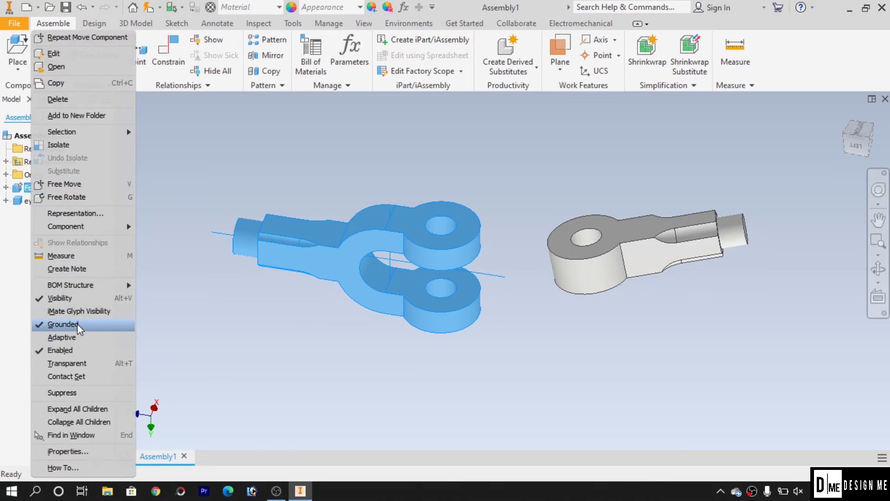
pyautogui.click(246, 334)
pyautogui.click(475, 356)
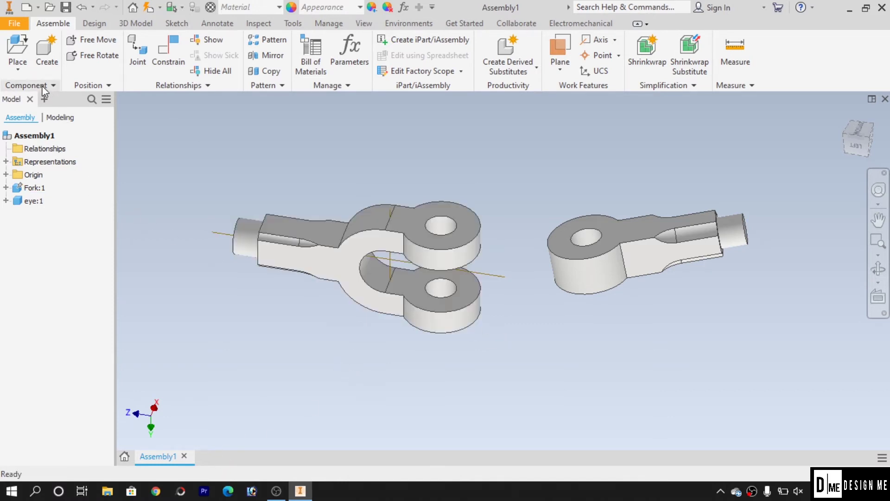
# - Place one instance each of the bolt, nut and pin parts together in the empty space beyond the eye
pyautogui.click(24, 50)
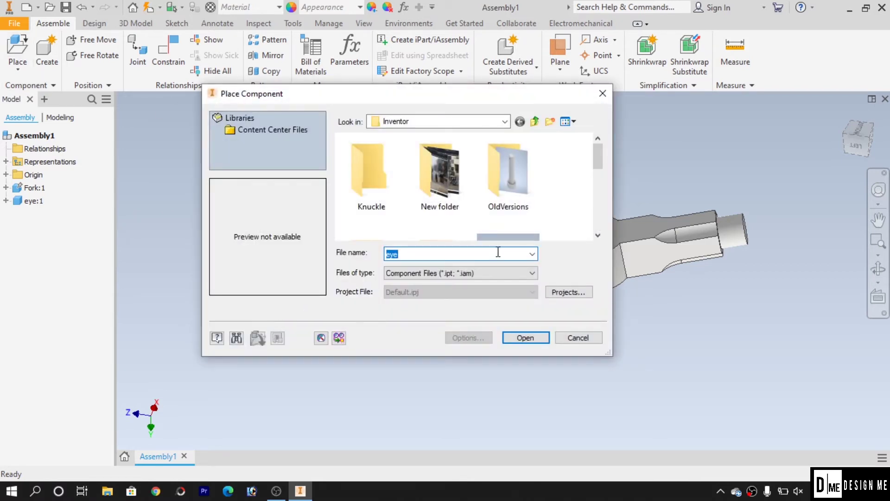
pyautogui.scroll(-2, 554, 209)
pyautogui.click(493, 170)
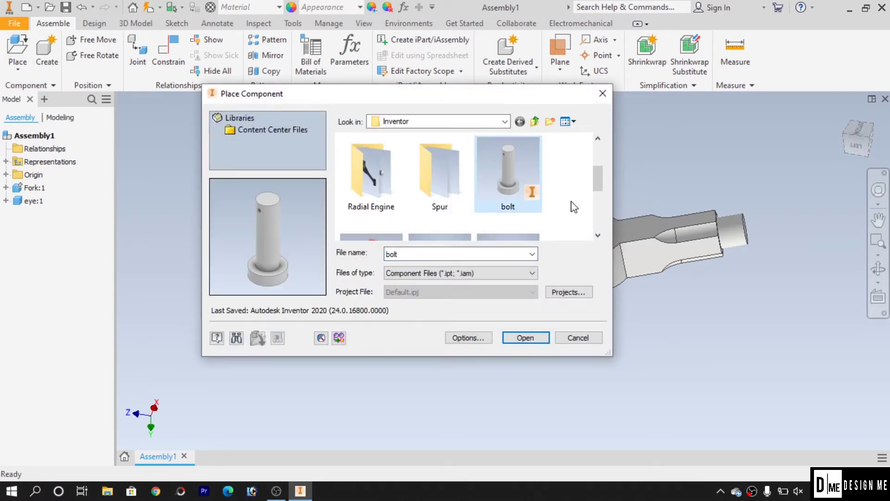
pyautogui.scroll(-1, 575, 207)
pyautogui.scroll(-1, 575, 206)
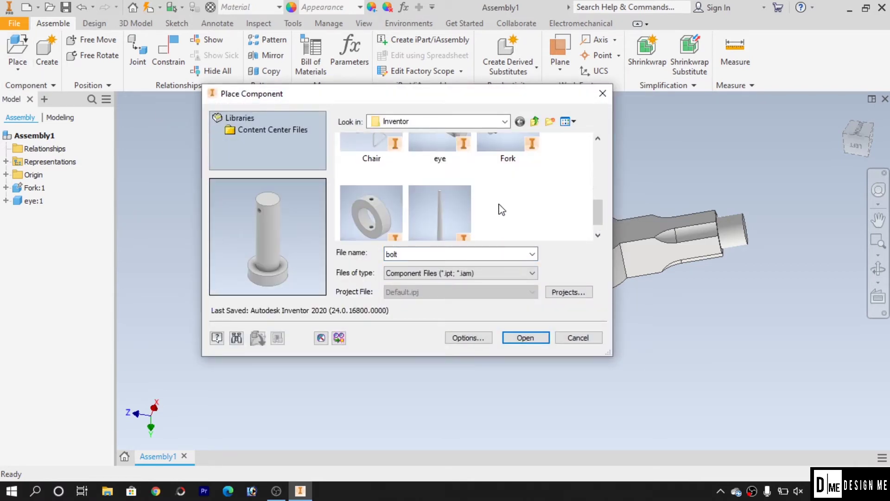
pyautogui.keyDown('ctrl'); pyautogui.click(372, 214); pyautogui.keyUp('ctrl')
pyautogui.scroll(-1, 373, 215)
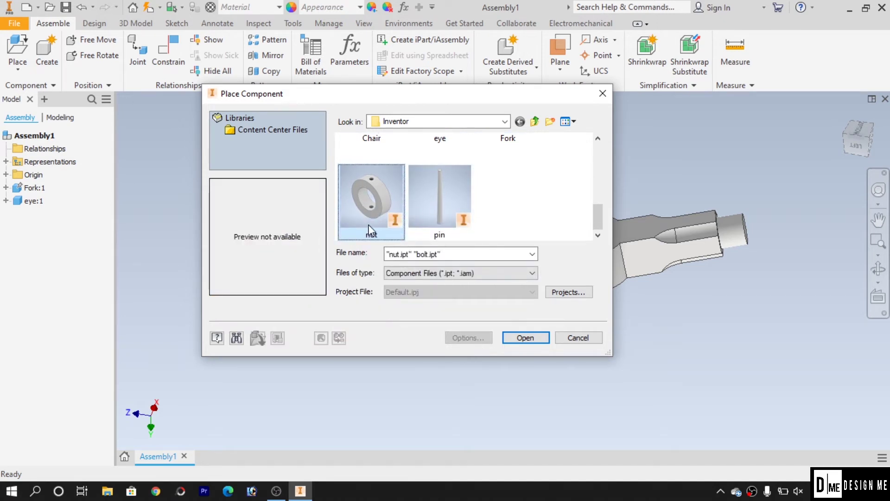
pyautogui.keyDown('ctrl'); pyautogui.click(444, 207); pyautogui.keyUp('ctrl')
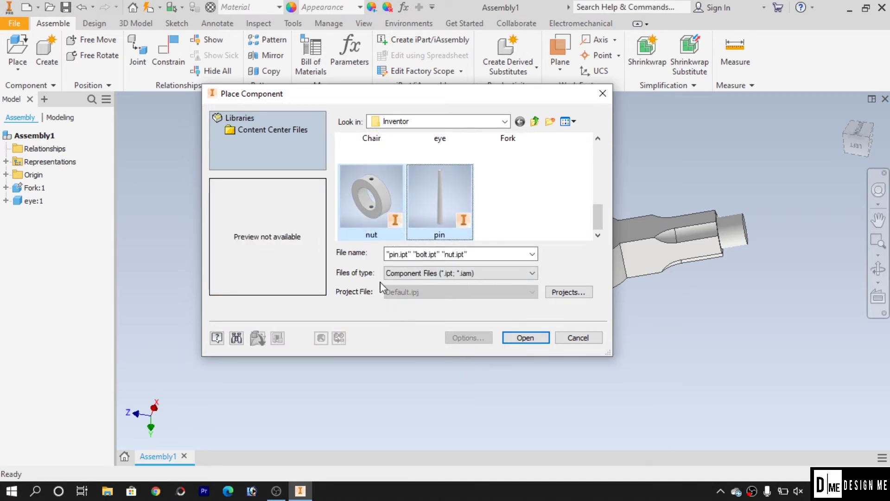
pyautogui.click(526, 337)
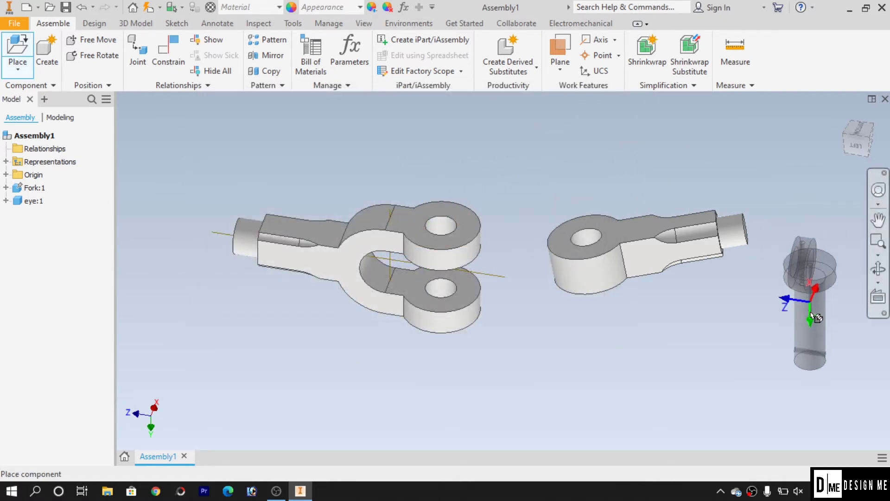
pyautogui.click(825, 323)
pyautogui.press('Escape')
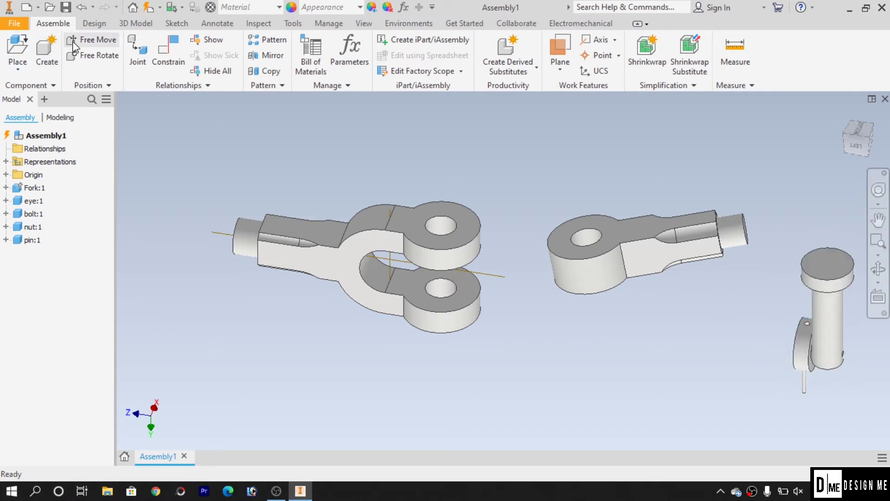
# - Free-move the bolt above the gap between the Fork and eye, the nut below that gap, and the pin below the eye
pyautogui.click(92, 40)
pyautogui.moveTo(833, 323); pyautogui.dragTo(514, 170)
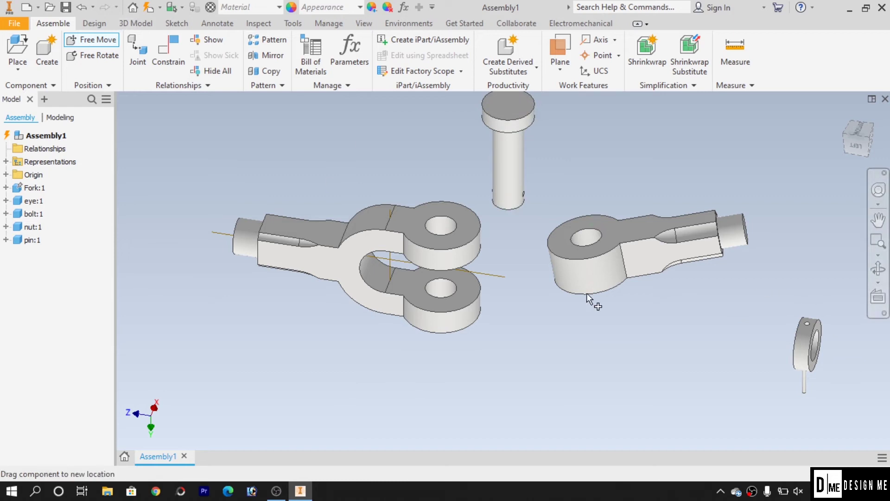
pyautogui.moveTo(806, 344); pyautogui.dragTo(505, 353)
pyautogui.moveTo(792, 376); pyautogui.dragTo(622, 344)
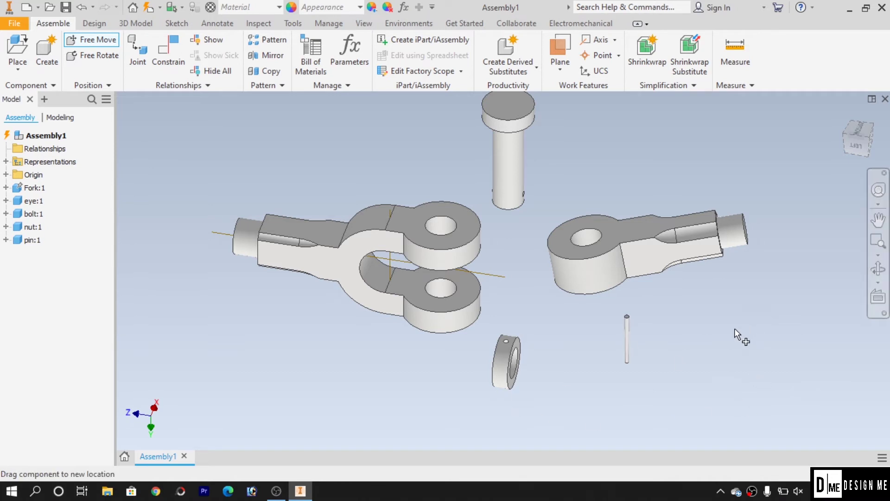
pyautogui.moveTo(536, 316)
pyautogui.keyDown('shift'); pyautogui.mouseDown(button='middle')
pyautogui.moveTo(553, 312)
pyautogui.moveTo(554, 320)
pyautogui.moveTo(588, 306)
pyautogui.moveTo(532, 313)
pyautogui.moveTo(545, 330)
pyautogui.mouseUp(button='middle'); pyautogui.keyUp('shift')
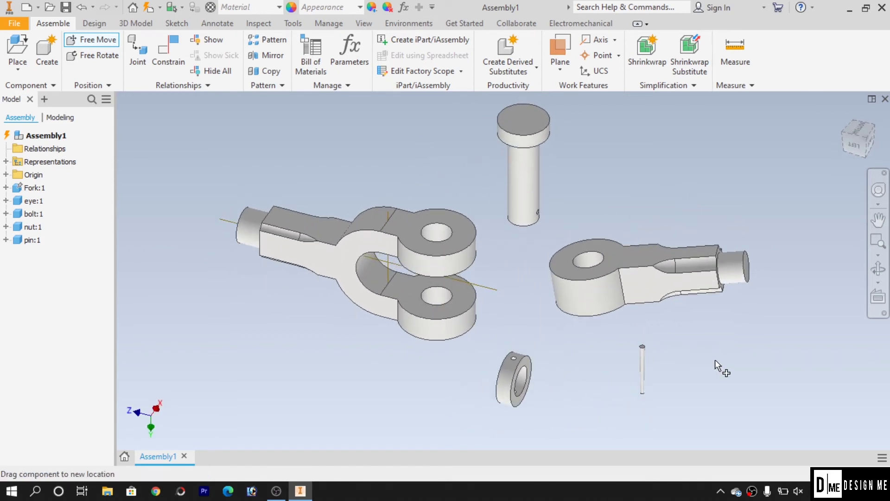
pyautogui.press('Escape')
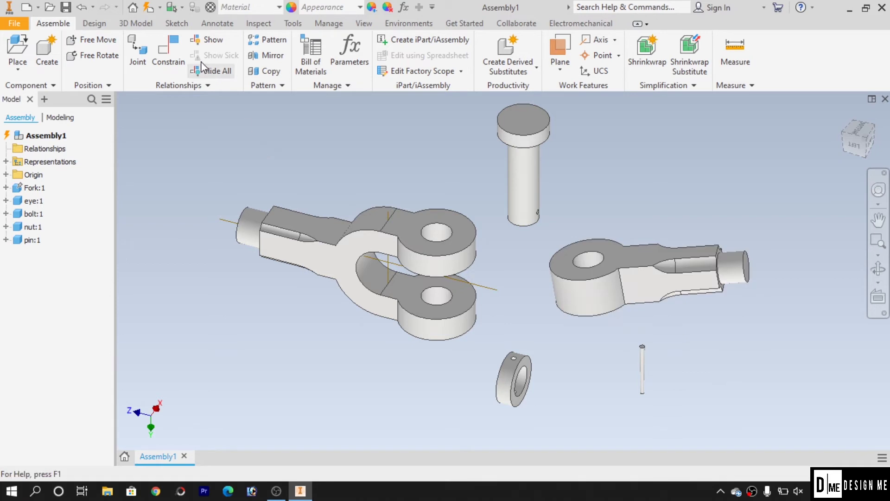
# - Set up a mate constraint between the axis of the eye's round end and the axis of the Fork's upper arm
pyautogui.click(169, 54)
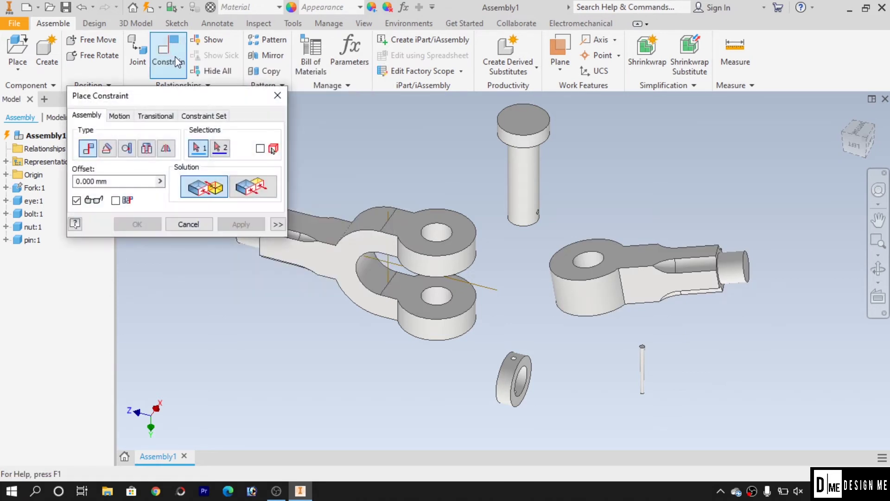
pyautogui.moveTo(182, 99); pyautogui.dragTo(121, 254)
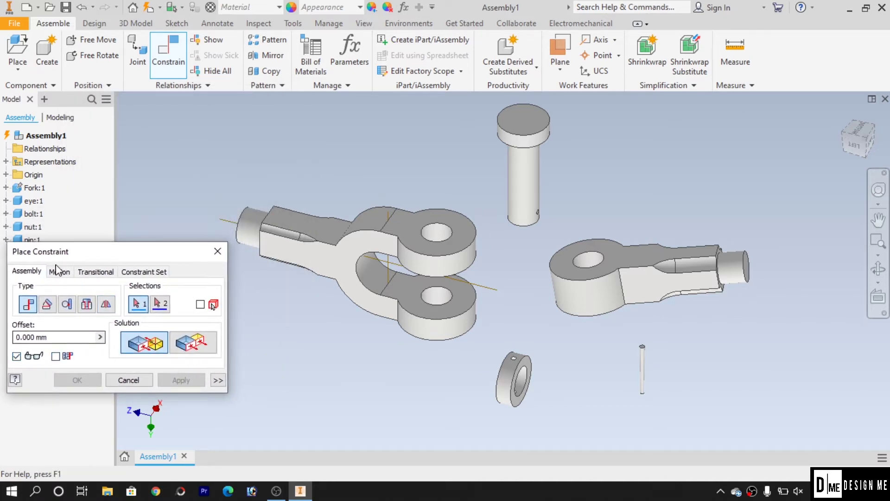
pyautogui.moveTo(122, 258)
pyautogui.mouseDown()
pyautogui.moveTo(137, 239)
pyautogui.moveTo(130, 260)
pyautogui.mouseUp()
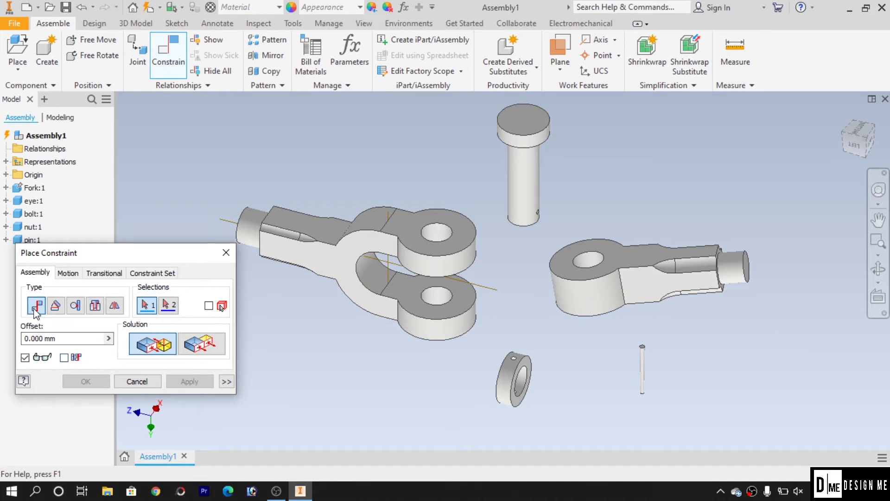
pyautogui.moveTo(91, 260); pyautogui.dragTo(88, 241)
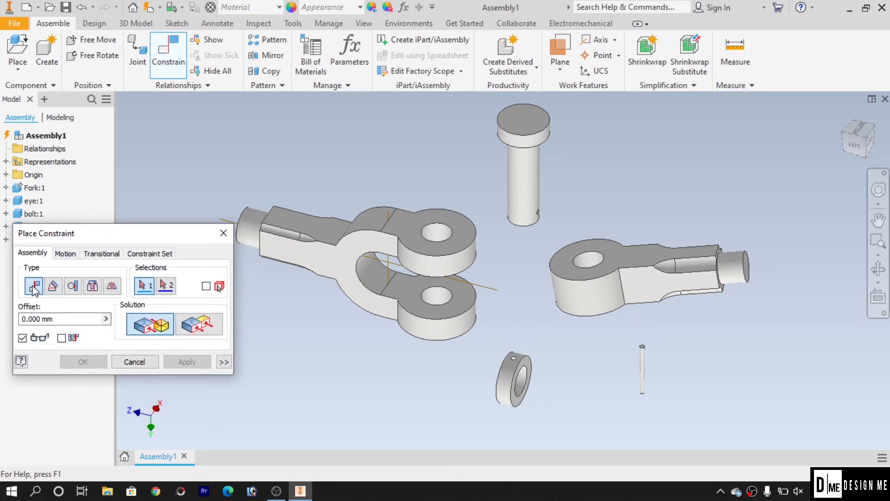
pyautogui.click(149, 291)
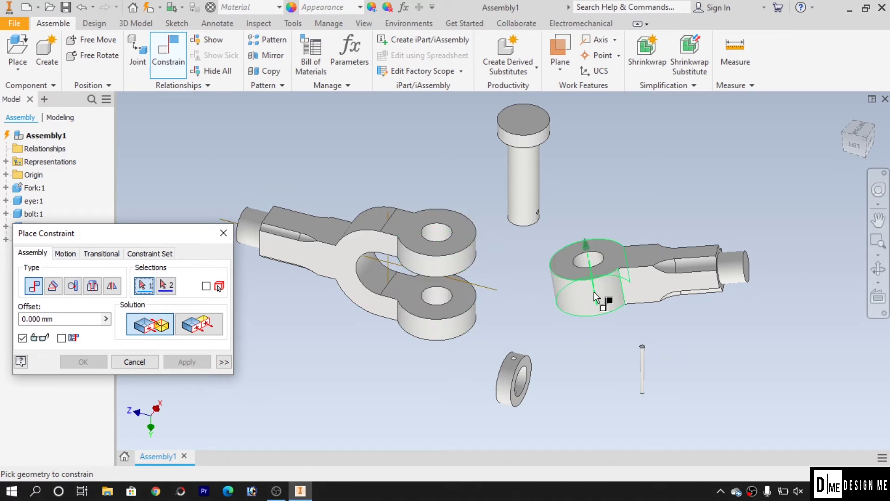
pyautogui.moveTo(593, 297)
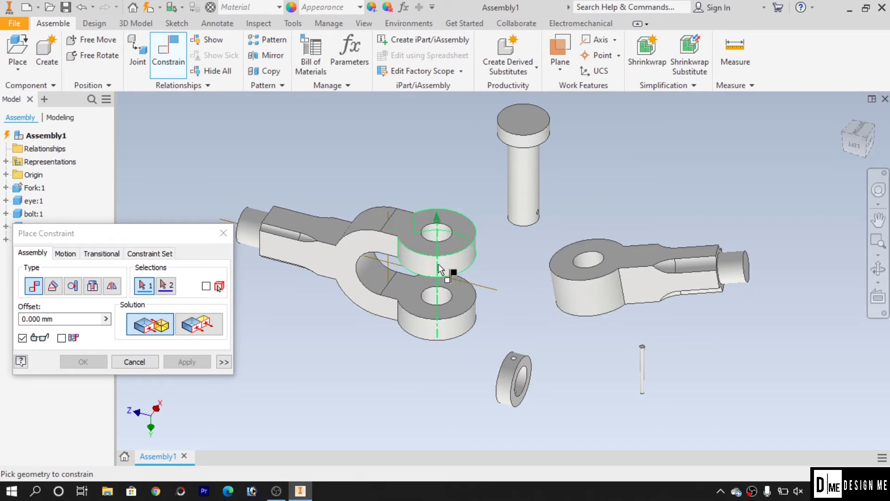
pyautogui.click(592, 289)
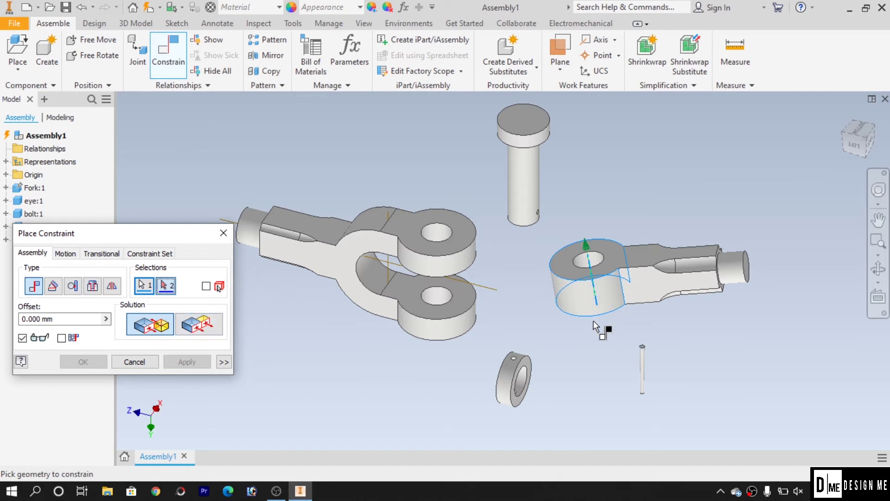
pyautogui.click(438, 271)
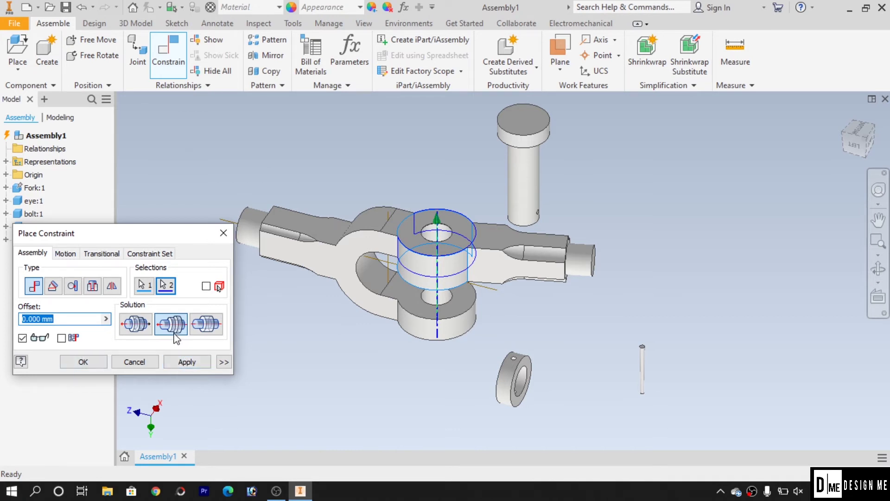
# - Compare the axis mate's solution options and apply the mate with the Aligned solution and 0 mm offset
pyautogui.click(139, 330)
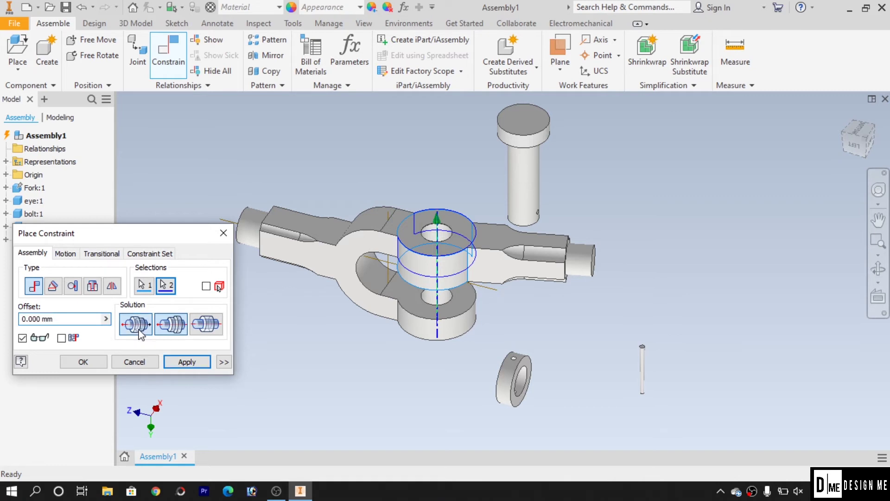
pyautogui.click(172, 324)
pyautogui.click(204, 330)
pyautogui.click(183, 329)
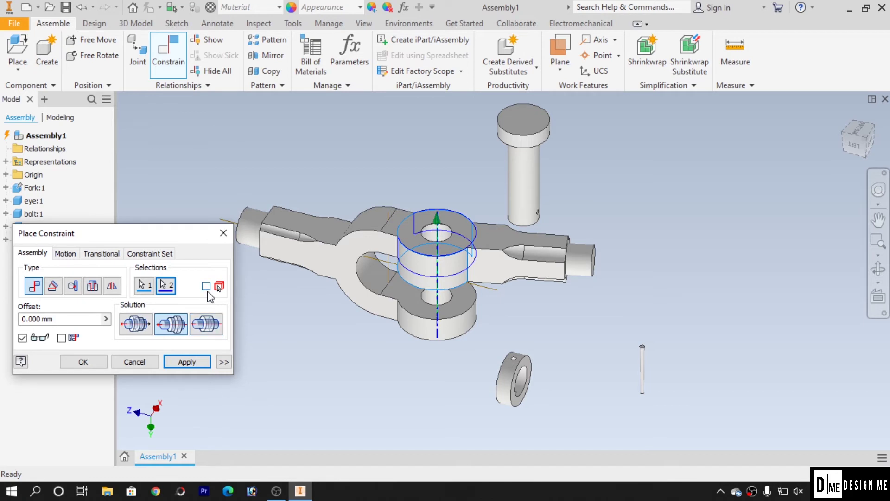
pyautogui.click(181, 364)
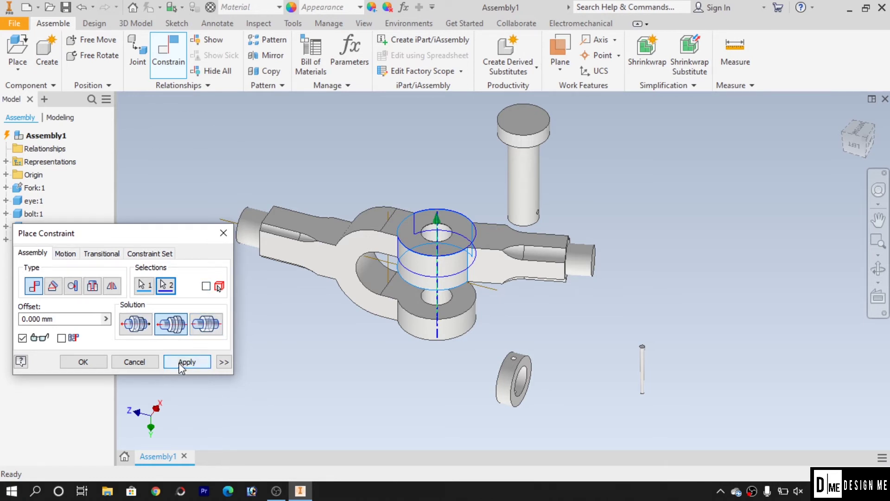
pyautogui.click(136, 362)
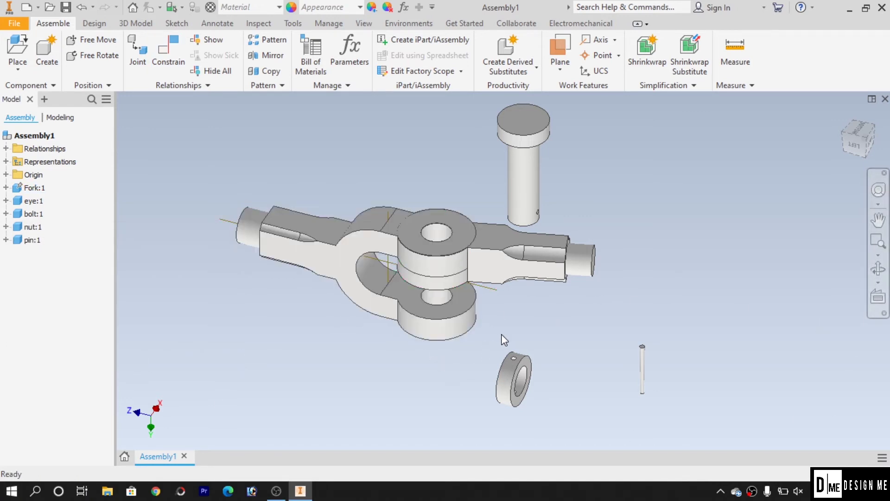
# - List the assembly's relationships and slide the eye along the shared axis into the gap between the Fork's arms
pyautogui.click(6, 149)
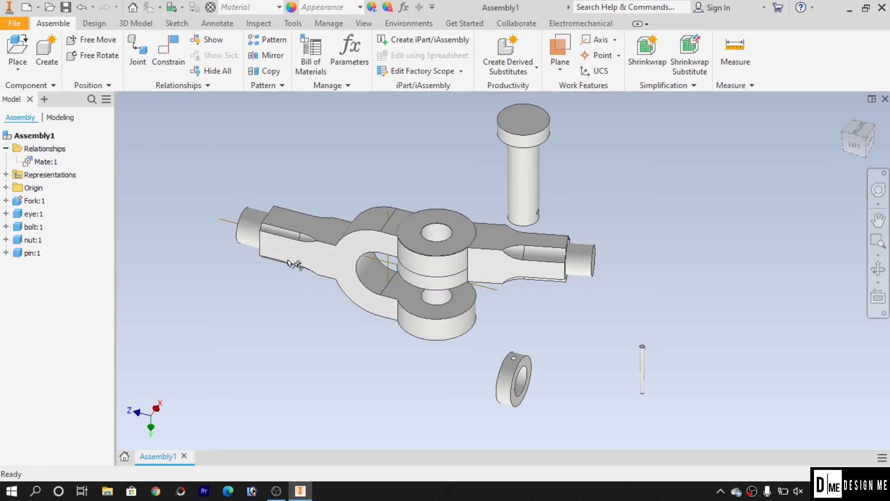
pyautogui.moveTo(543, 268); pyautogui.dragTo(640, 258)
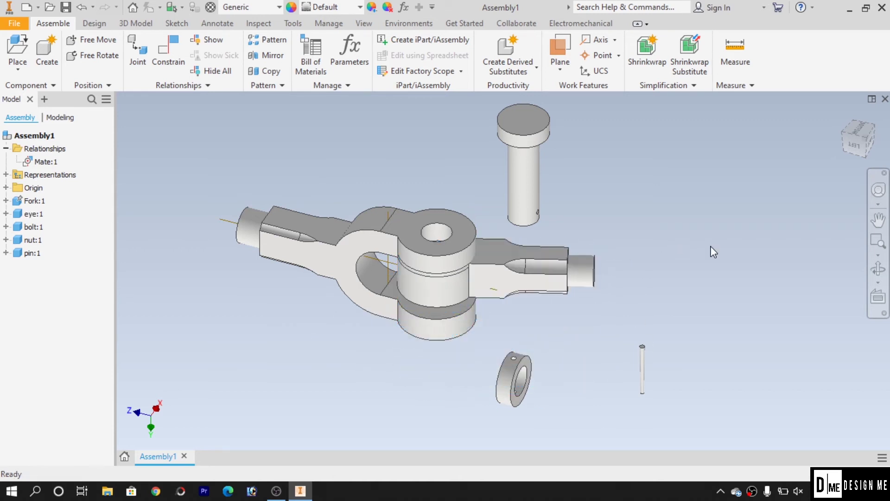
# - Mate the eye's bottom face to the inner face of the Fork's lower arm with a 1 mm offset
pyautogui.click(164, 70)
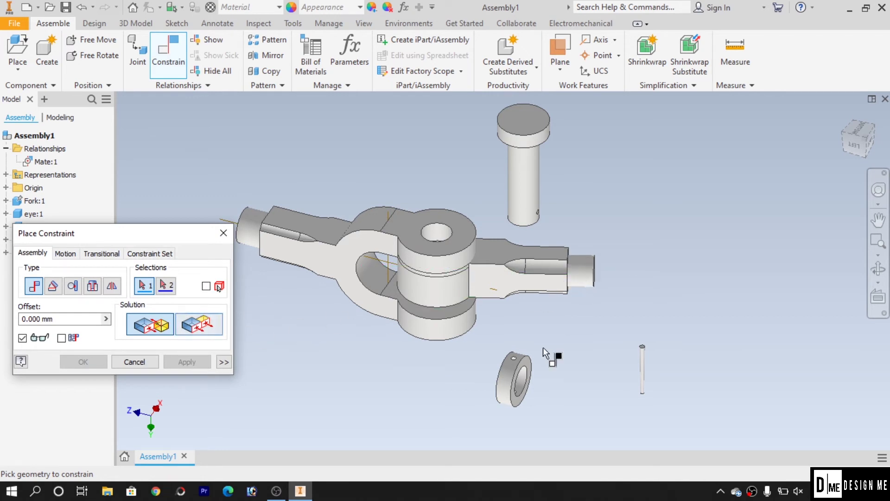
pyautogui.scroll(5, 441, 306)
pyautogui.click(433, 334)
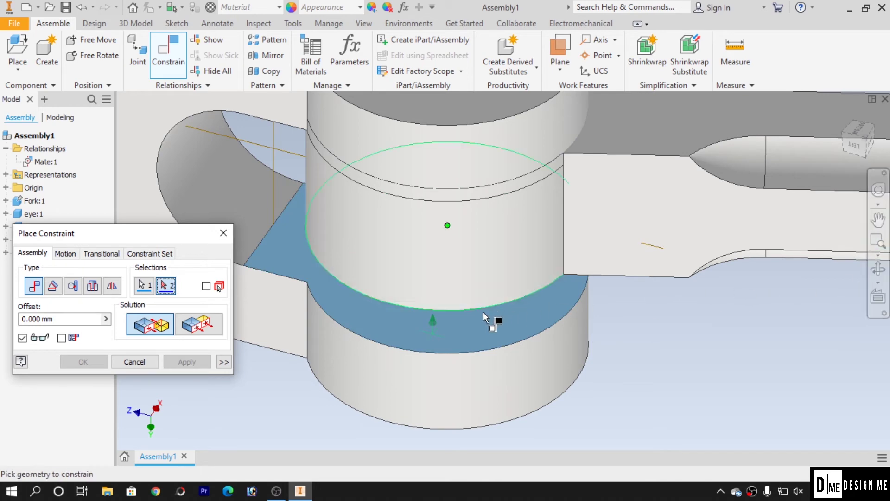
pyautogui.keyDown('shift'); pyautogui.moveTo(506, 315); pyautogui.dragTo(506, 265, button='middle'); pyautogui.keyUp('shift')
pyautogui.click(526, 237)
pyautogui.keyDown('shift'); pyautogui.moveTo(481, 226); pyautogui.dragTo(481, 249, button='middle'); pyautogui.keyUp('shift')
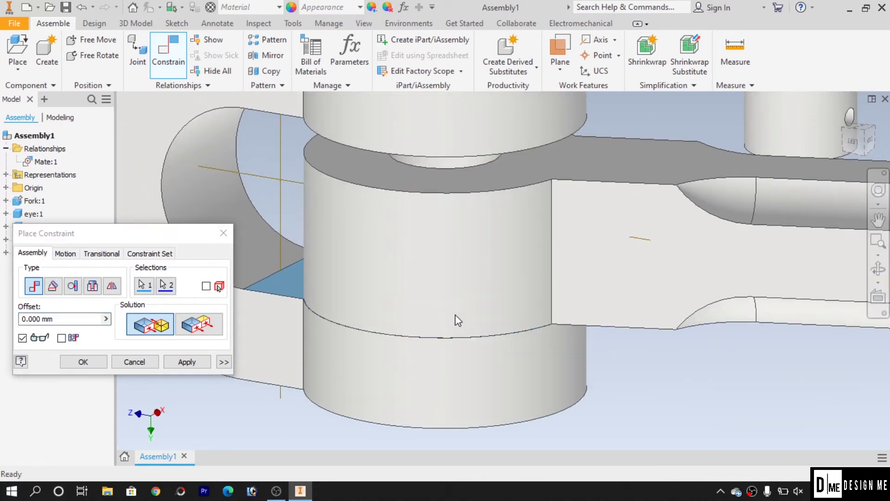
pyautogui.click(59, 319)
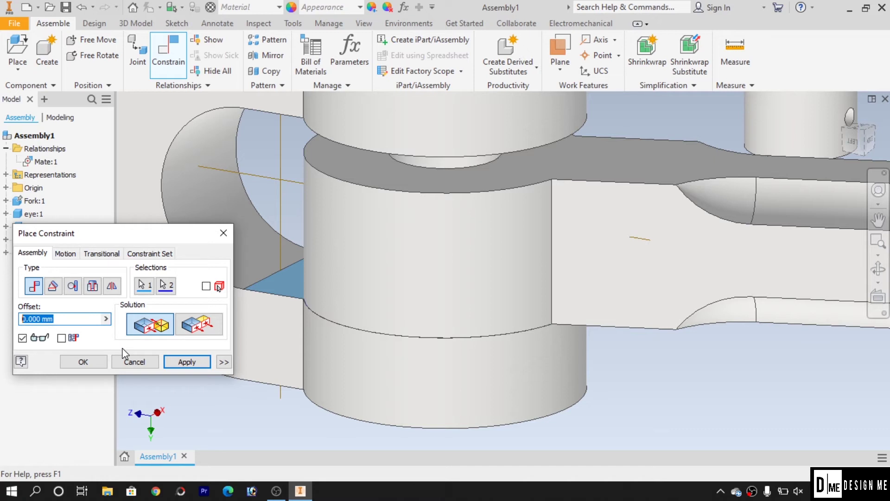
pyautogui.write('1')
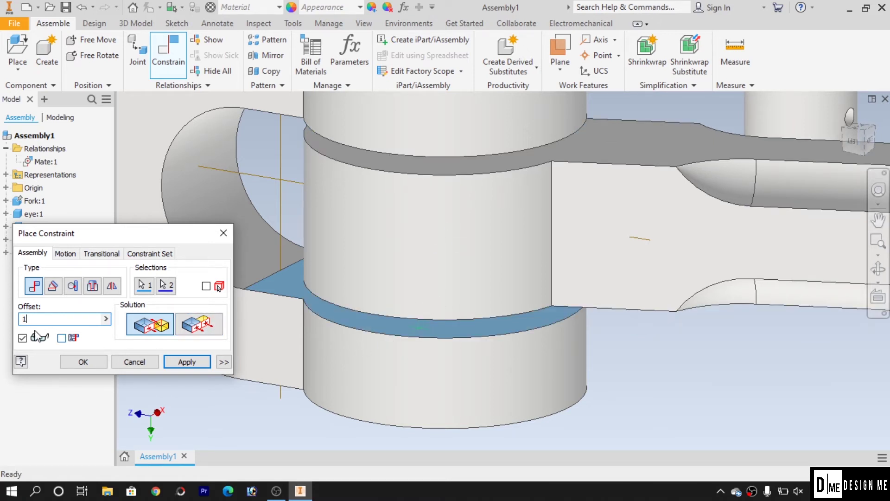
pyautogui.click(178, 363)
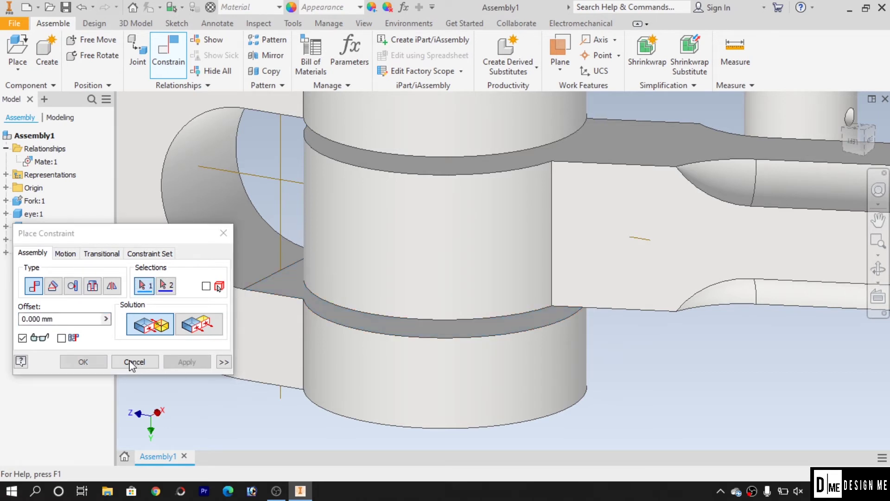
pyautogui.click(133, 362)
pyautogui.click(502, 294)
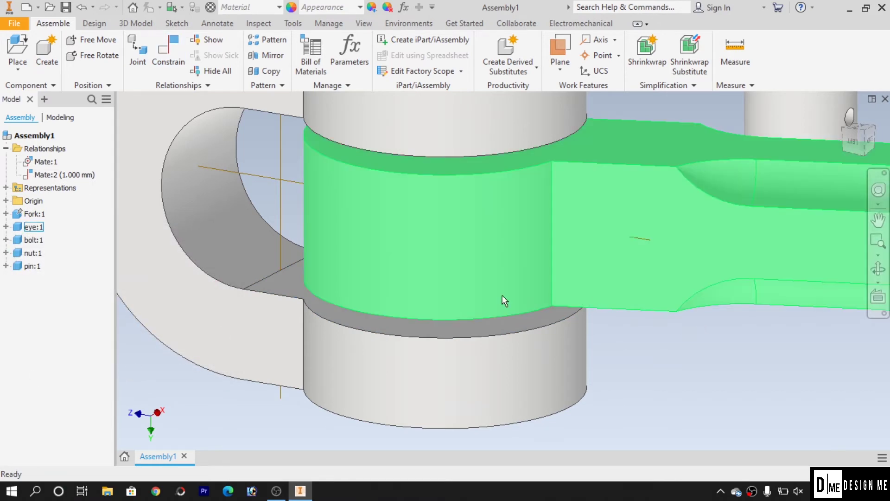
# - Swing the eye about the Fork's hole axis to test the movement left by the two mates
pyautogui.scroll(-5, 503, 295)
pyautogui.moveTo(599, 284); pyautogui.dragTo(601, 306)
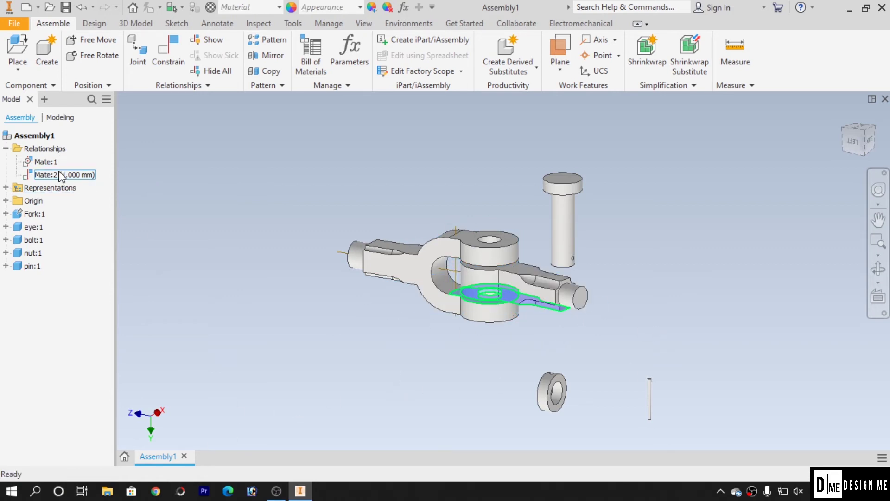
pyautogui.moveTo(524, 276); pyautogui.dragTo(626, 301)
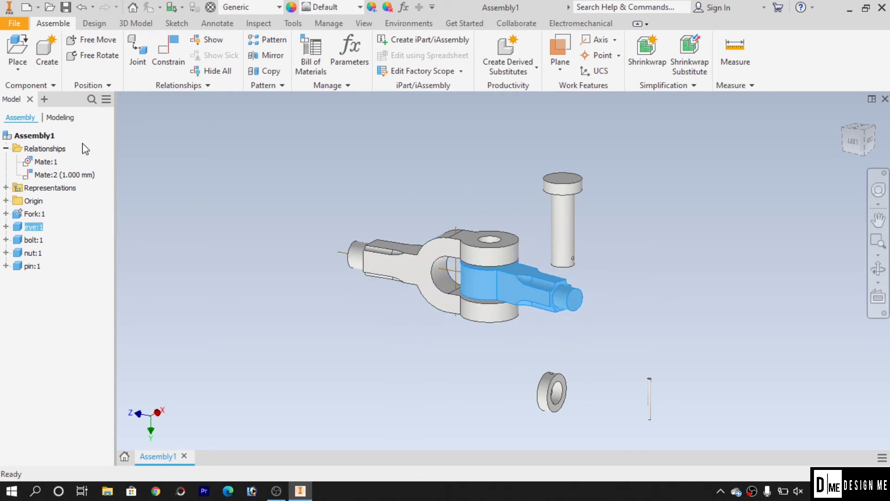
pyautogui.click(129, 65)
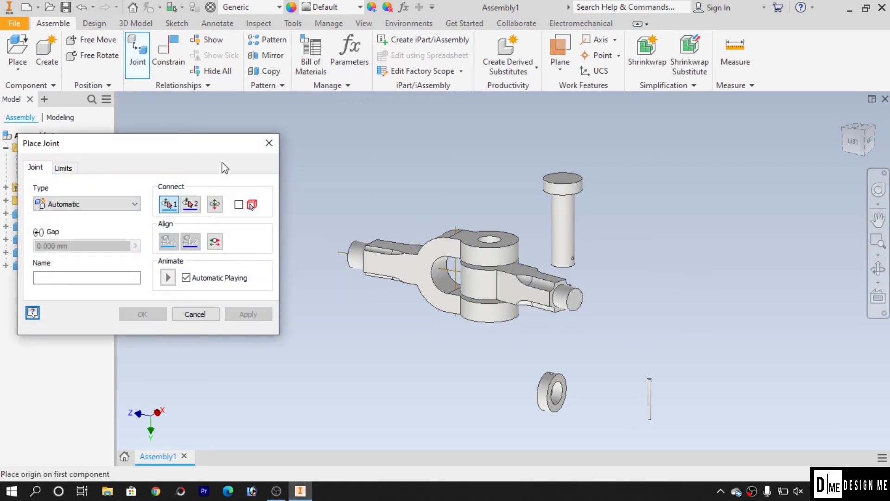
pyautogui.click(268, 145)
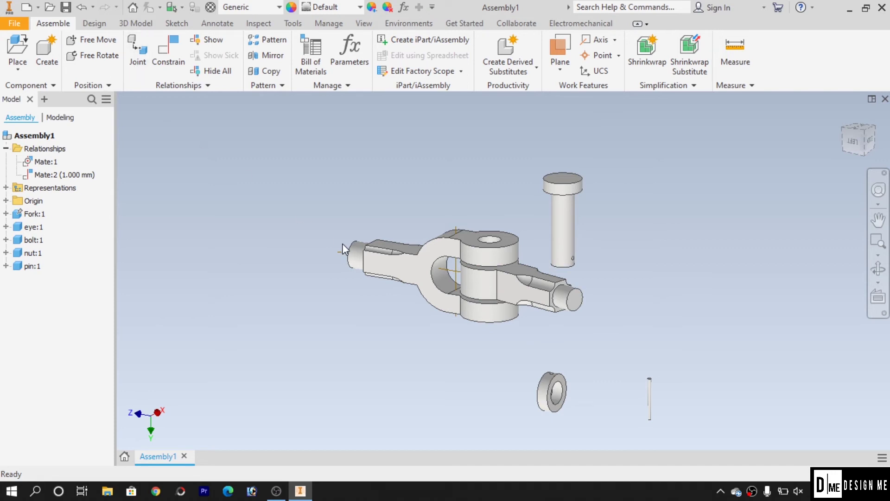
pyautogui.moveTo(539, 313); pyautogui.dragTo(624, 281)
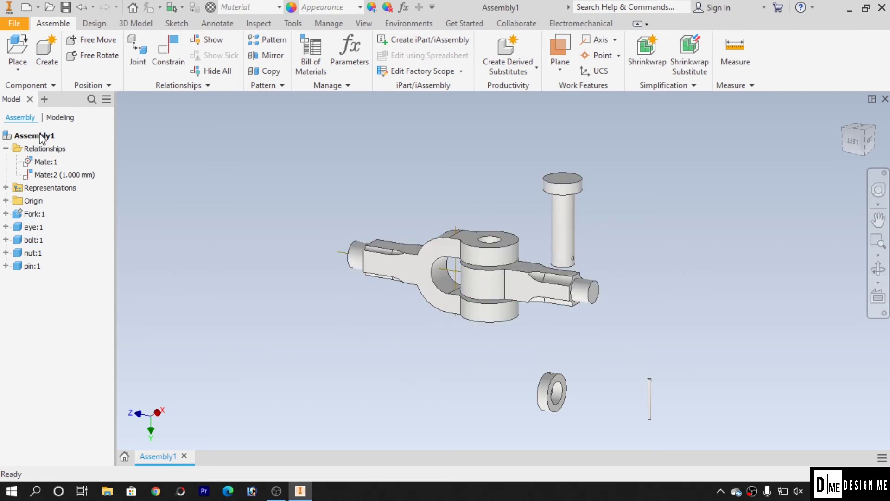
# - Mate the bolt's shank axis to the axis of the Fork's upper arm with a 0 mm offset
pyautogui.click(168, 60)
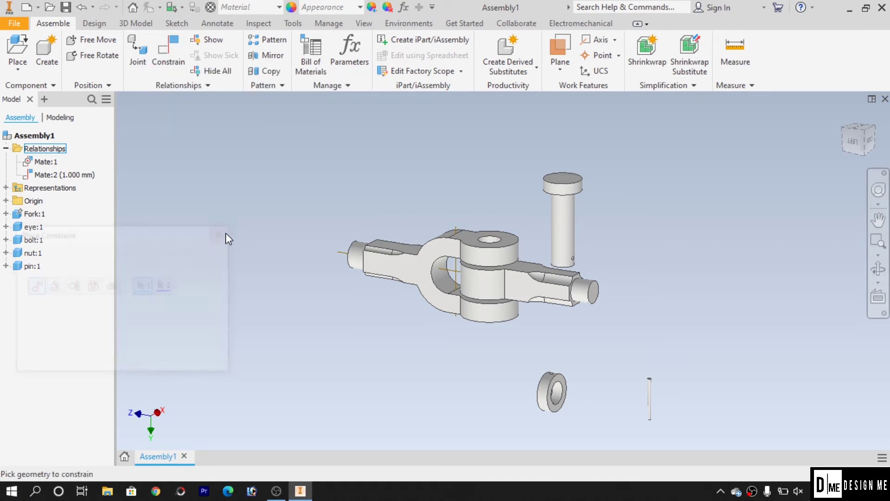
pyautogui.click(562, 230)
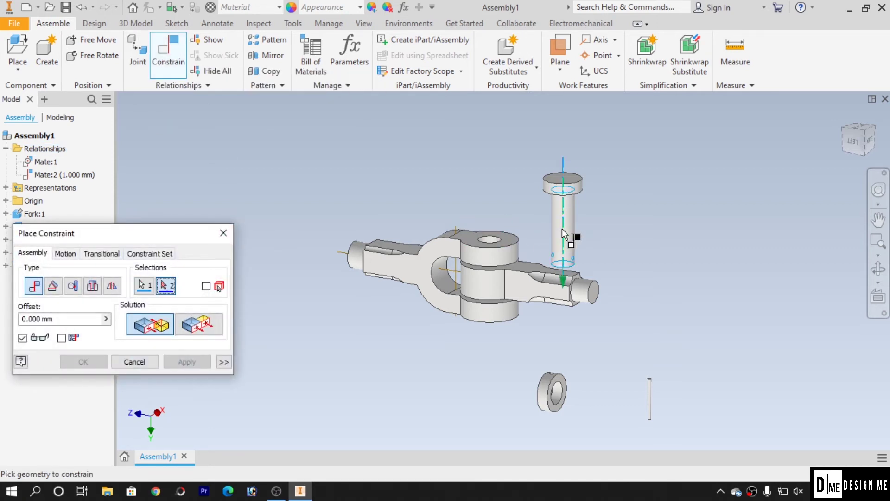
pyautogui.click(493, 263)
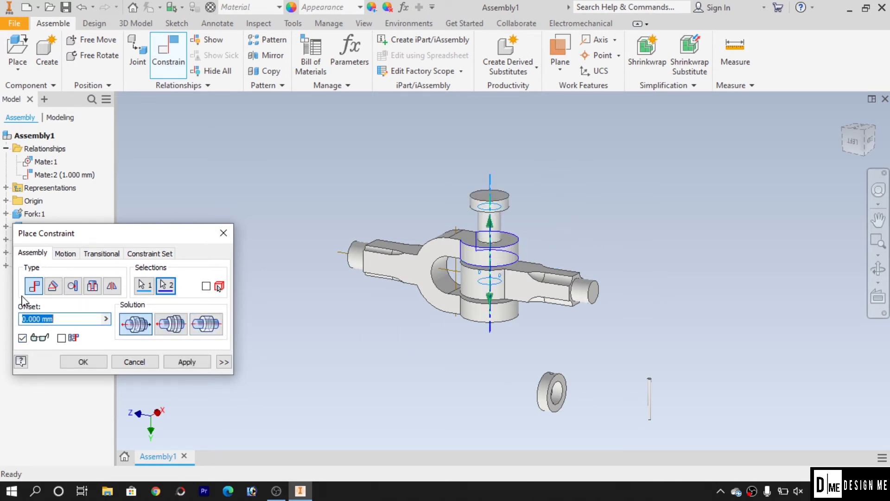
pyautogui.click(185, 361)
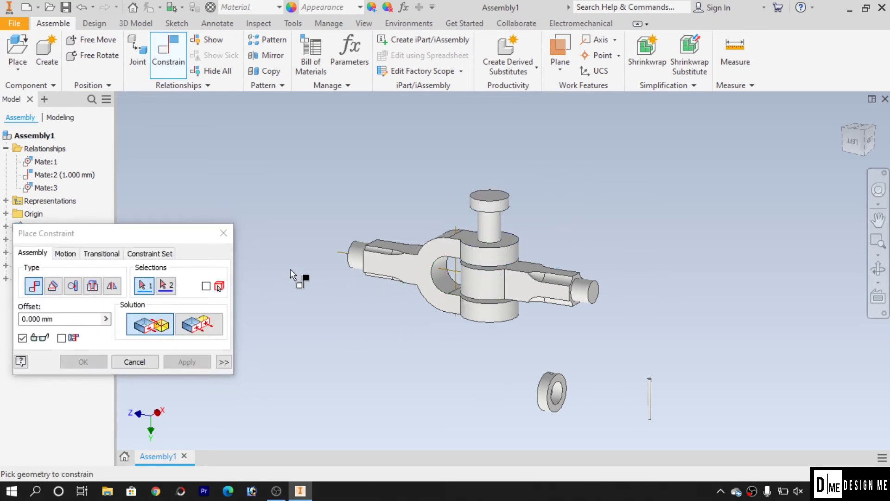
# - Mate the underside of the bolt's head to the top face of the Fork's upper arm with 0 mm offset, comparing both solutions
pyautogui.scroll(5, 510, 242)
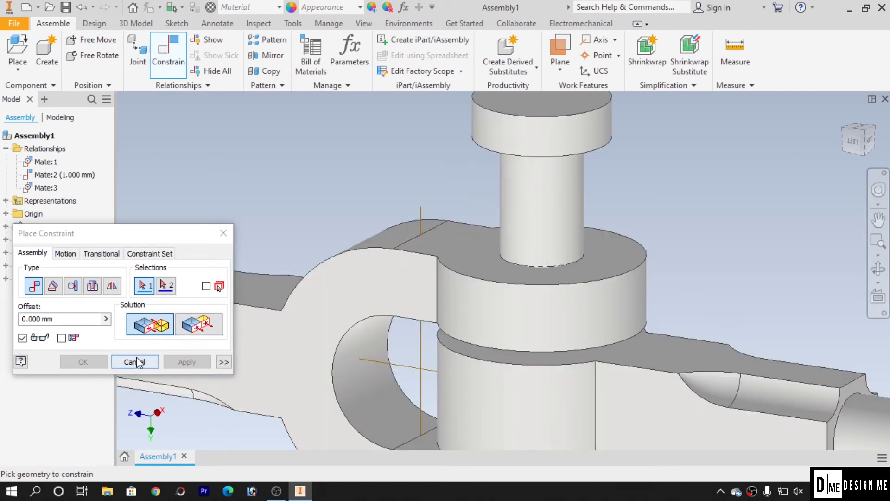
pyautogui.click(487, 253)
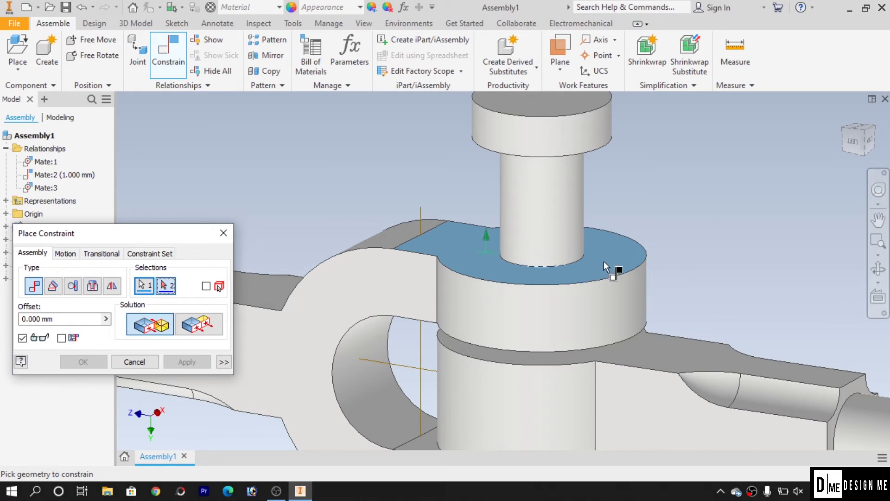
pyautogui.moveTo(606, 271)
pyautogui.keyDown('shift'); pyautogui.mouseDown(button='middle')
pyautogui.moveTo(606, 235)
pyautogui.moveTo(597, 276)
pyautogui.mouseUp(button='middle'); pyautogui.keyUp('shift')
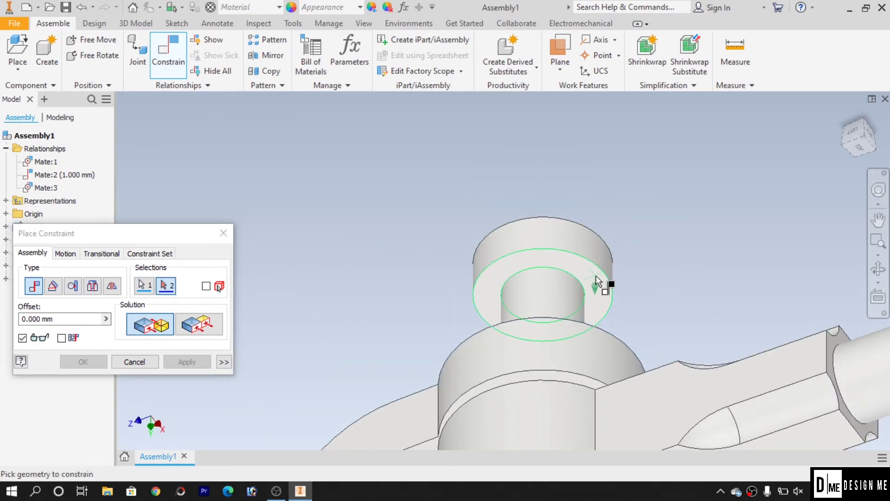
pyautogui.click(597, 276)
pyautogui.keyDown('shift'); pyautogui.moveTo(638, 209); pyautogui.dragTo(618, 277, button='middle'); pyautogui.keyUp('shift')
pyautogui.scroll(3, 616, 275)
pyautogui.scroll(-2, 618, 274)
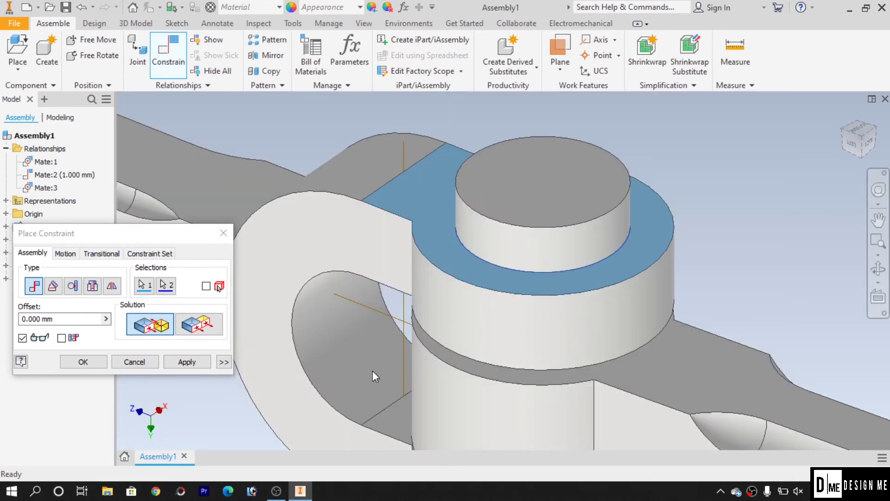
pyautogui.scroll(2, 383, 362)
pyautogui.scroll(-1, 435, 373)
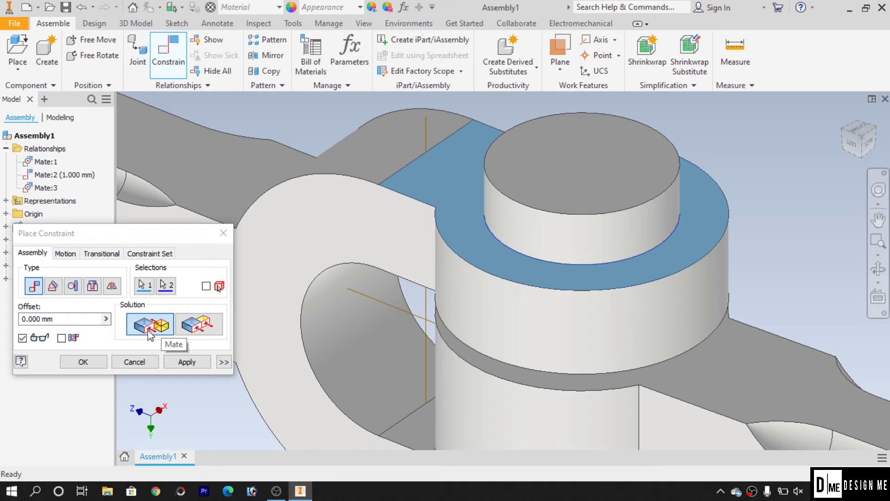
pyautogui.click(201, 327)
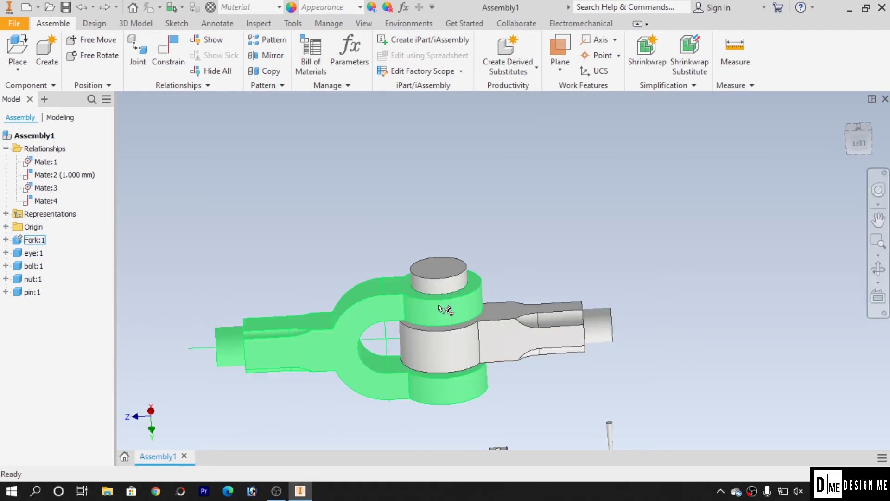
# - Examine from several angles how far the bolt reaches through the Fork's lower arm
pyautogui.moveTo(421, 333); pyautogui.dragTo(368, 354, button='middle')
pyautogui.keyDown('shift'); pyautogui.moveTo(452, 227); pyautogui.dragTo(480, 377, button='middle'); pyautogui.keyUp('shift')
pyautogui.moveTo(480, 376); pyautogui.dragTo(489, 291, button='middle')
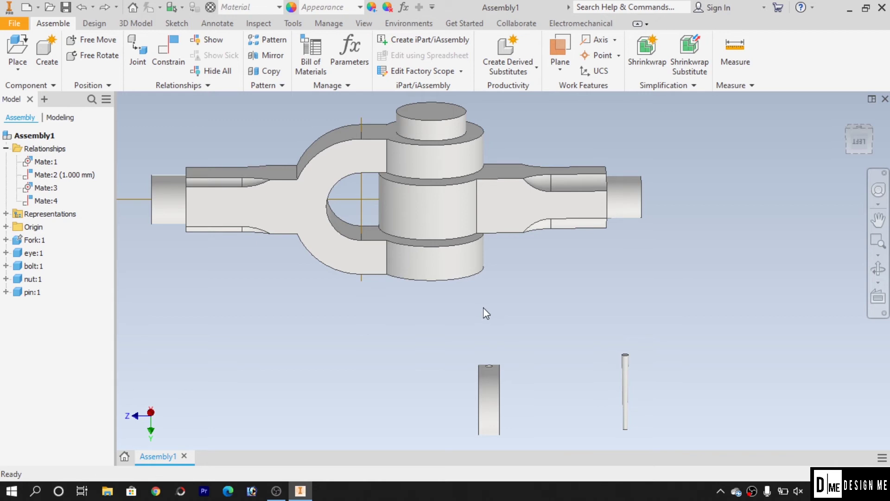
pyautogui.moveTo(412, 329); pyautogui.dragTo(505, 366, button='middle')
pyautogui.scroll(-3, 483, 364)
pyautogui.scroll(7, 483, 363)
pyautogui.scroll(-3, 477, 377)
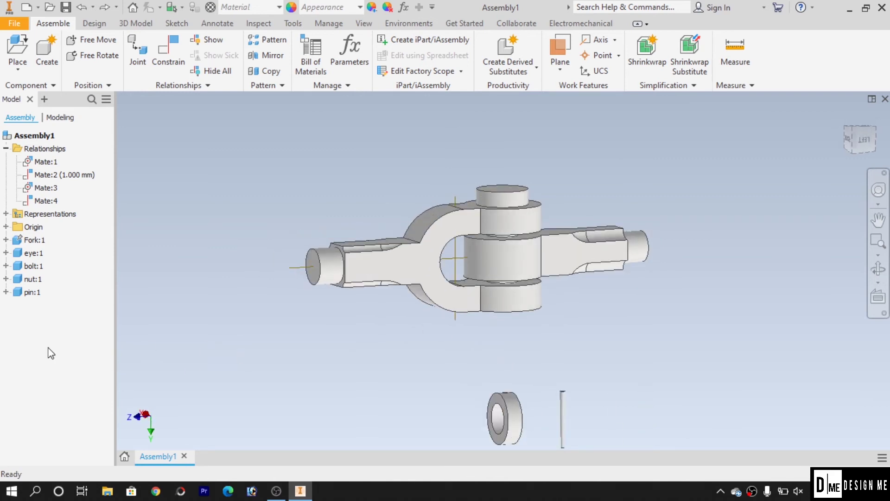
# - Edit the bolt in place, set its shank's extrusion distance to 28 mm, and return to the assembly
pyautogui.rightClick(32, 266)
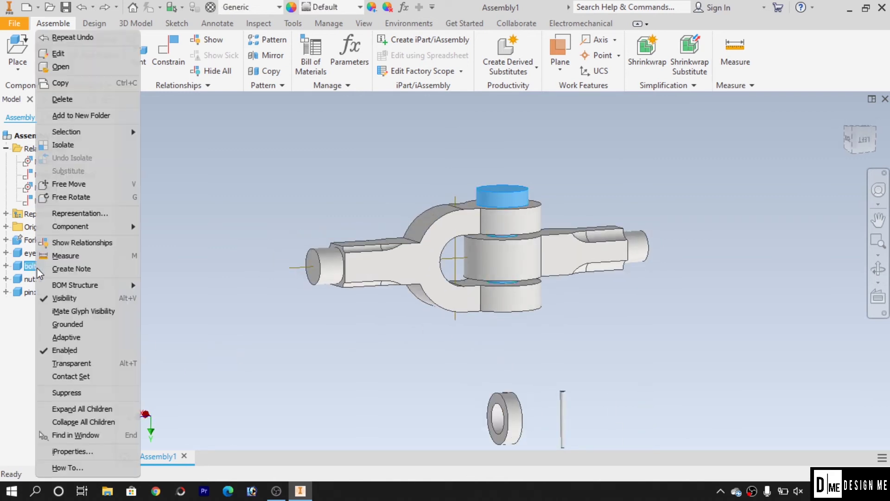
pyautogui.click(70, 55)
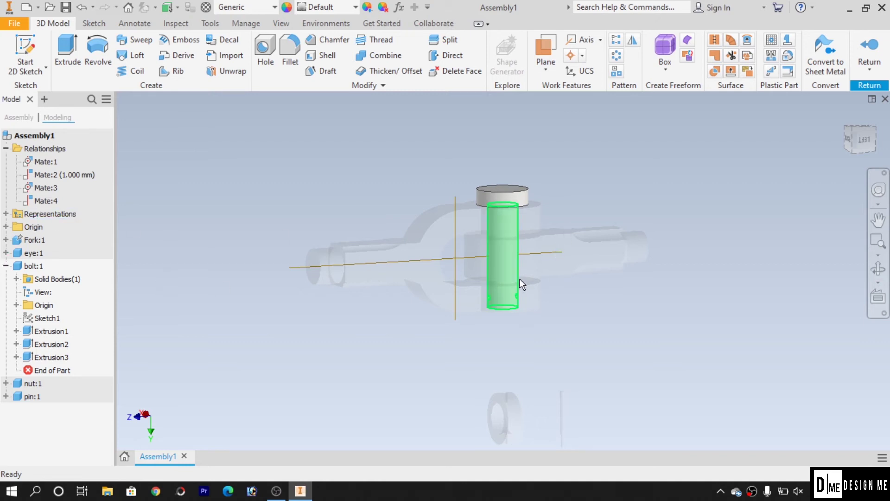
pyautogui.click(502, 262)
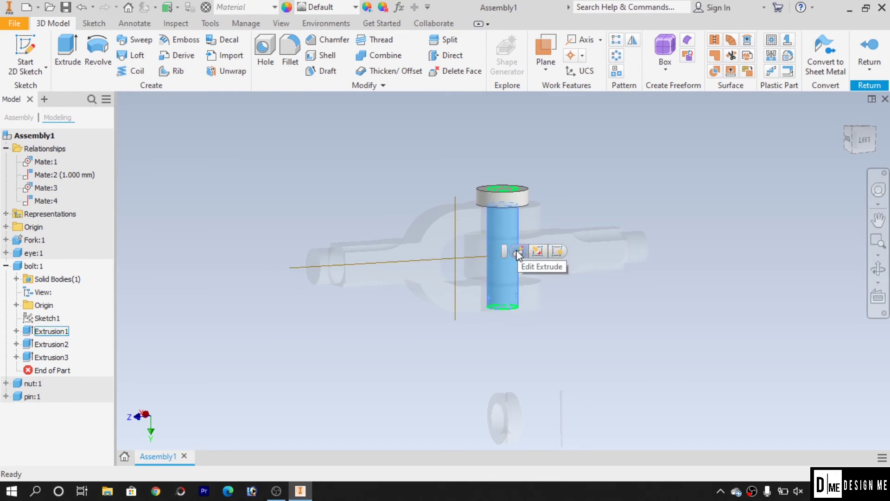
pyautogui.click(518, 252)
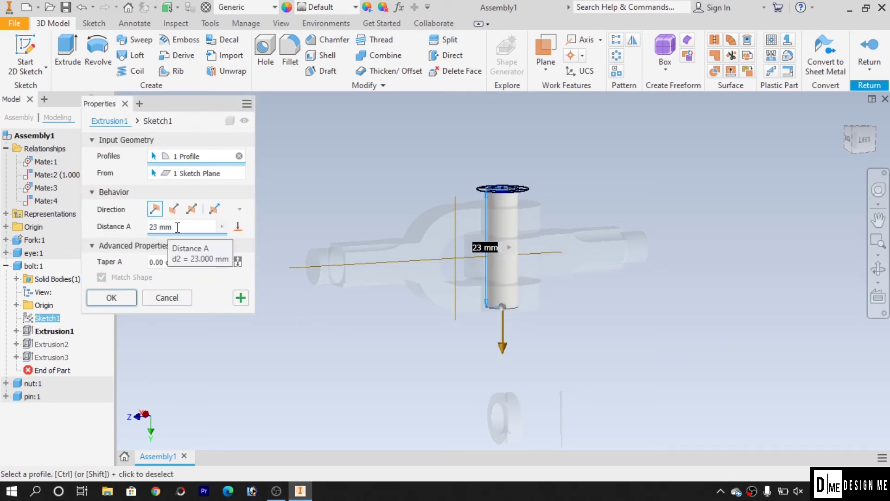
pyautogui.moveTo(178, 227); pyautogui.dragTo(103, 231)
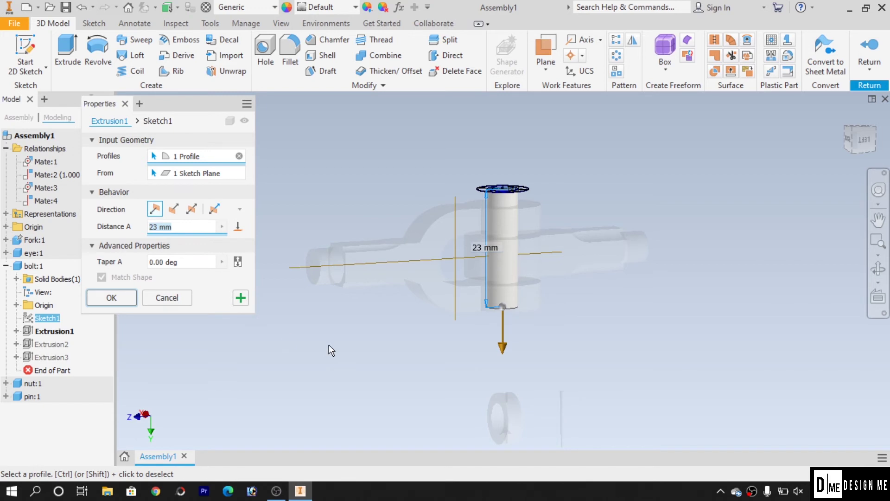
pyautogui.write('28')
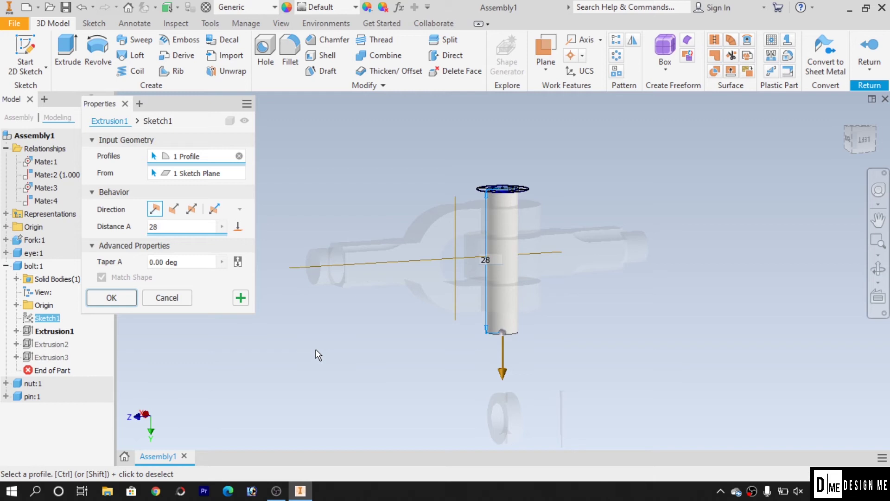
pyautogui.click(114, 299)
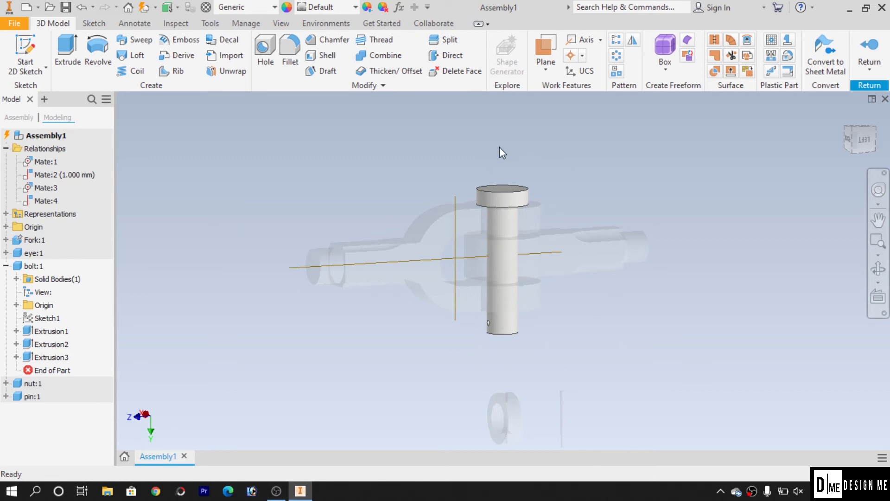
pyautogui.click(874, 51)
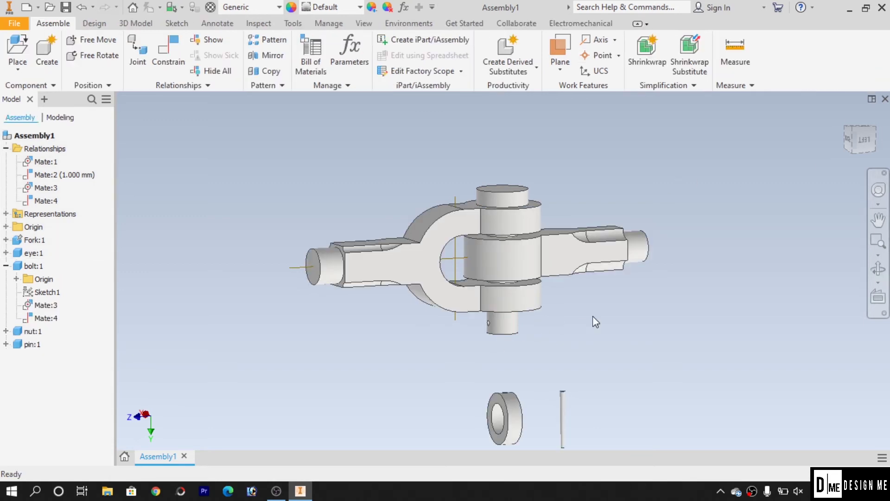
# - Mate the axis of the bolt's small cross hole to the axis of the nut's side hole with a 0 mm offset
pyautogui.keyDown('shift'); pyautogui.moveTo(659, 287); pyautogui.dragTo(571, 315, button='middle'); pyautogui.keyUp('shift')
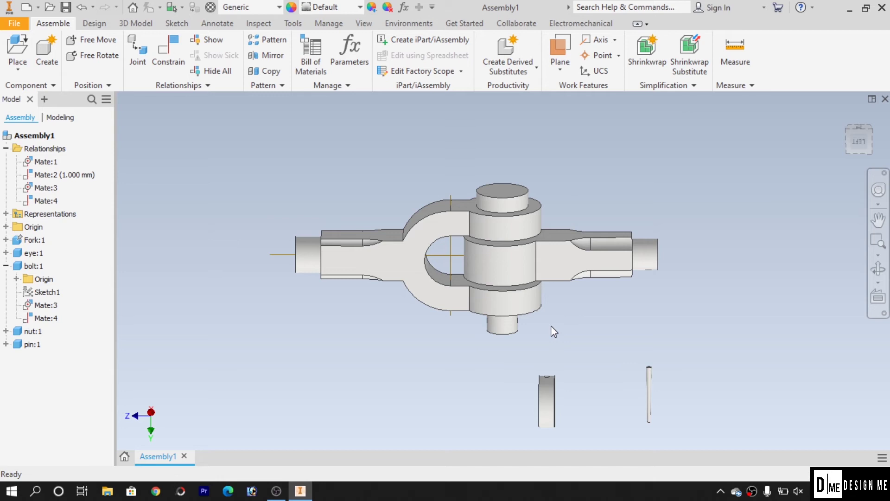
pyautogui.moveTo(601, 344); pyautogui.dragTo(670, 363, button='middle')
pyautogui.moveTo(657, 306); pyautogui.dragTo(575, 289, button='middle')
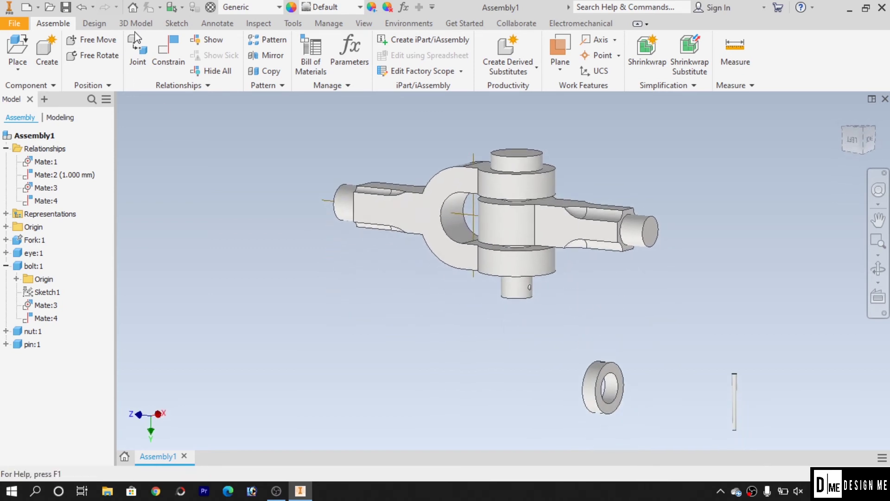
pyautogui.click(169, 51)
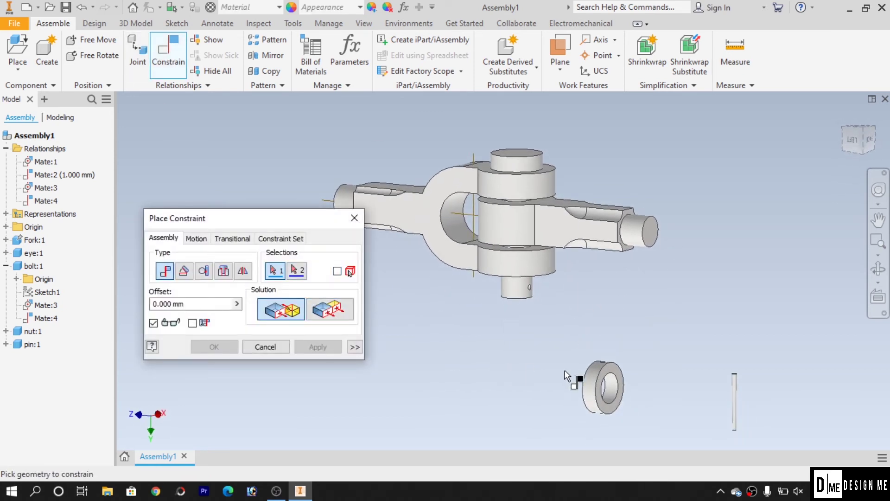
pyautogui.scroll(5, 519, 290)
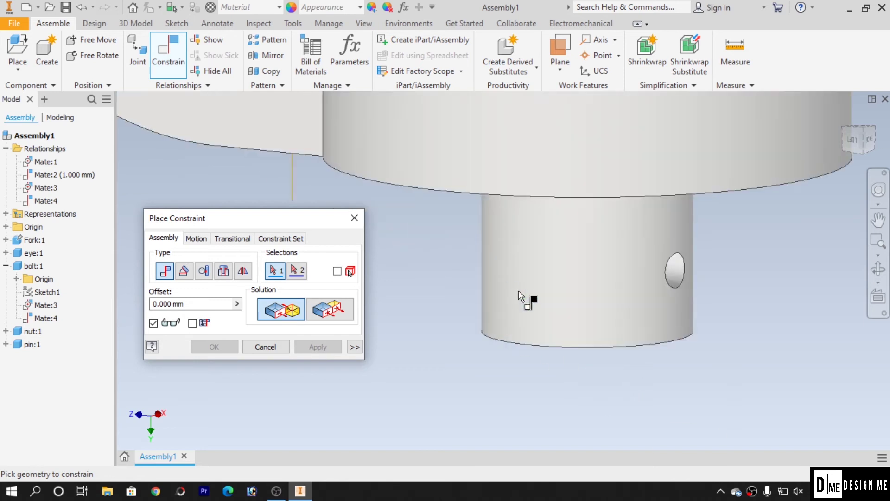
pyautogui.click(677, 273)
pyautogui.keyDown('shift'); pyautogui.moveTo(714, 373); pyautogui.dragTo(639, 154, button='middle'); pyautogui.keyUp('shift')
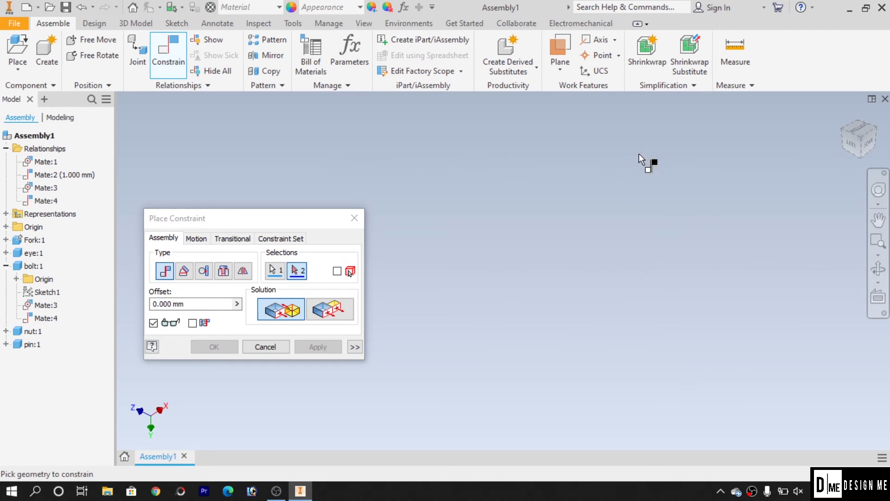
pyautogui.moveTo(632, 249); pyautogui.dragTo(753, 278, button='middle')
pyautogui.scroll(-3, 753, 283)
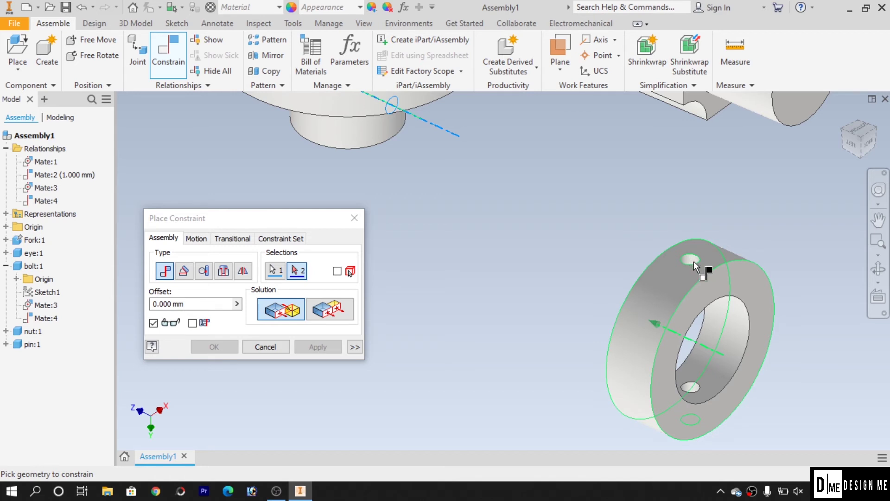
pyautogui.click(691, 259)
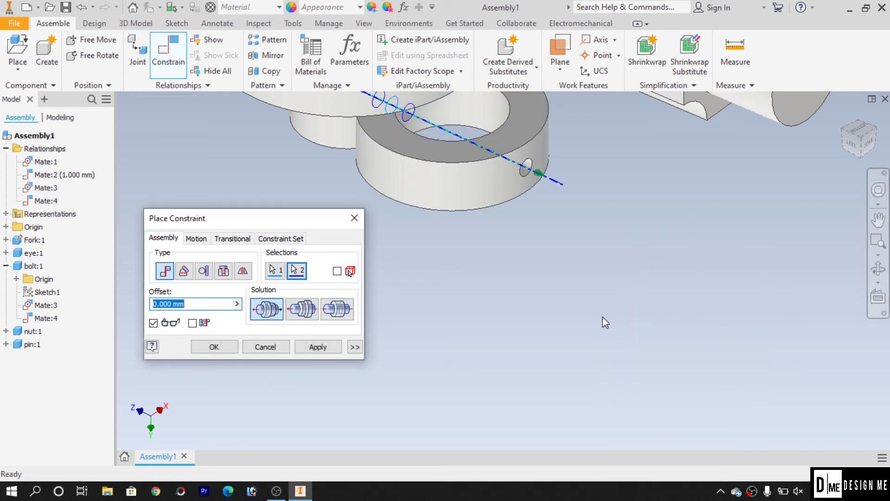
pyautogui.moveTo(463, 332); pyautogui.dragTo(580, 397, button='middle')
pyautogui.moveTo(555, 356); pyautogui.dragTo(612, 393, button='middle')
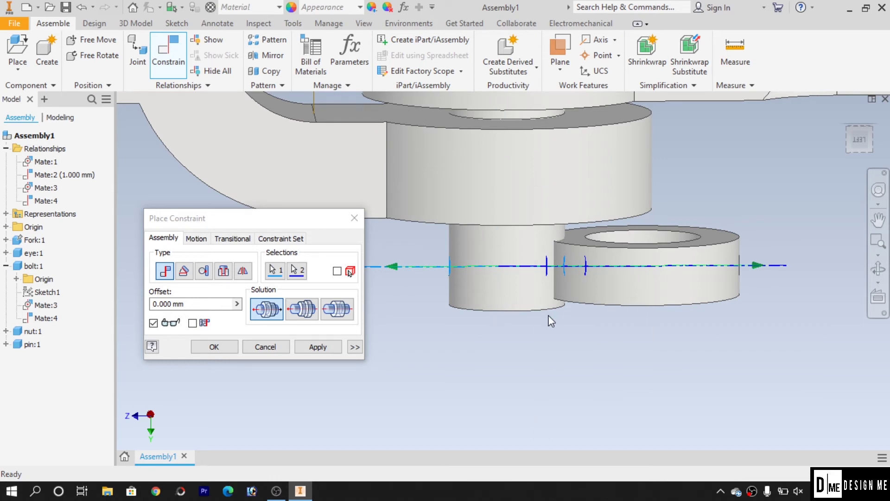
pyautogui.click(315, 346)
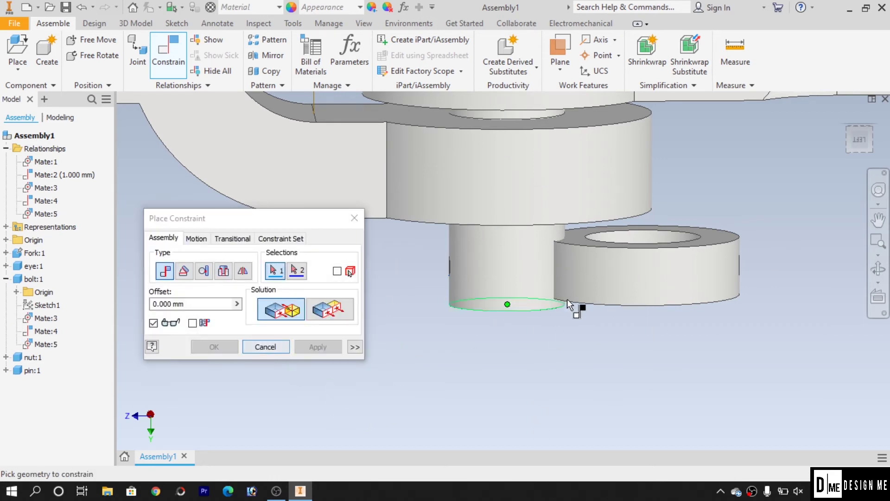
# - Mate the axis of the bolt's shank to the nut's central axis with a 0 mm offset
pyautogui.click(536, 293)
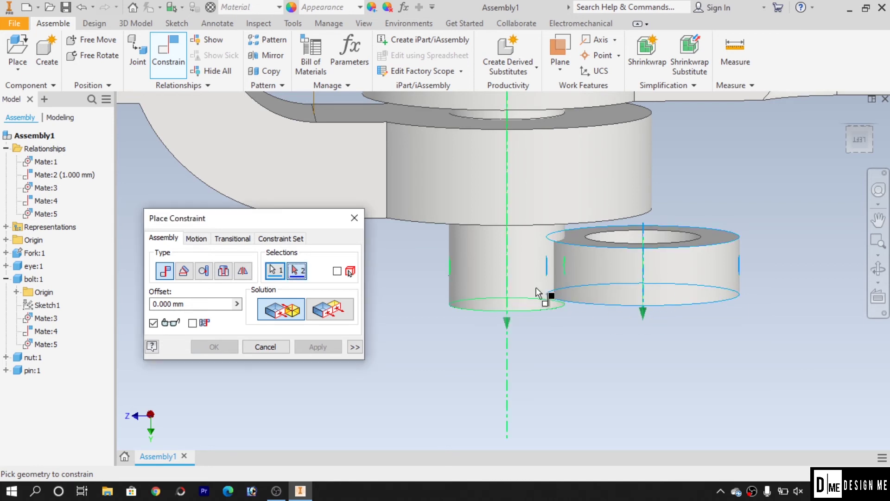
pyautogui.click(536, 293)
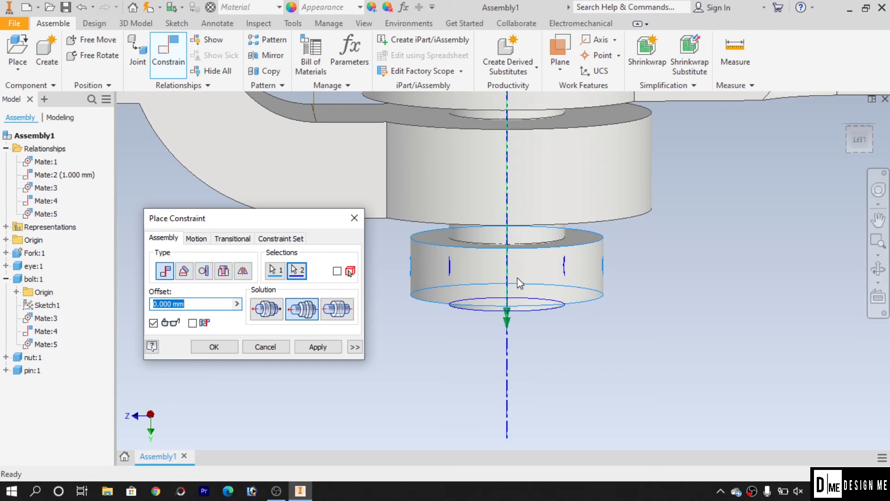
pyautogui.click(319, 347)
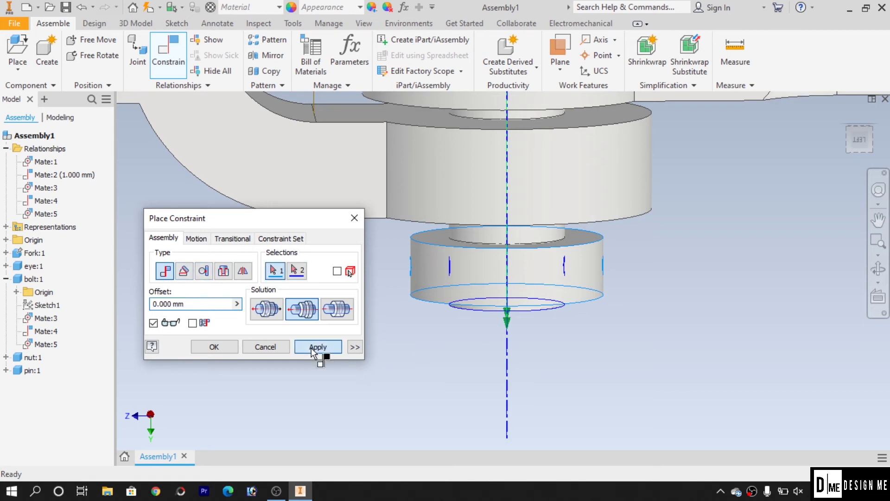
pyautogui.click(261, 347)
# - Mate the pin's axis to the axis of the nut's small side hole with a 0 mm offset
pyautogui.scroll(-3, 623, 295)
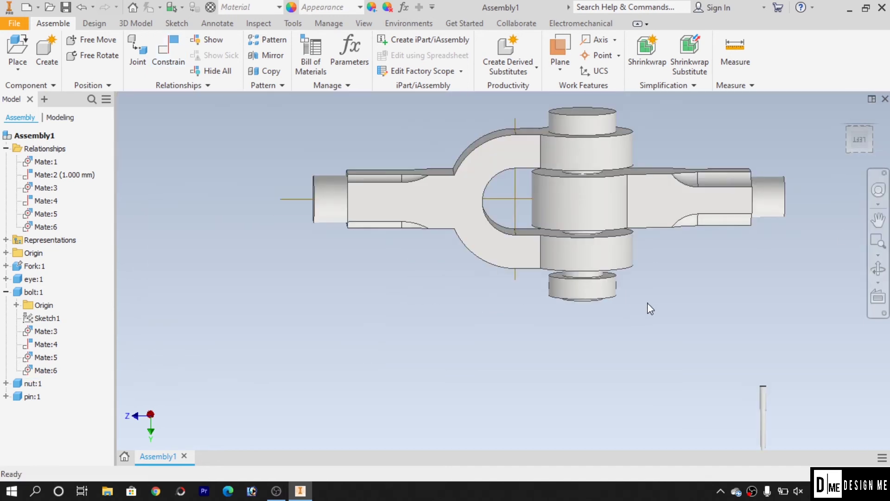
pyautogui.moveTo(670, 282)
pyautogui.keyDown('shift'); pyautogui.mouseDown(button='middle')
pyautogui.moveTo(596, 272)
pyautogui.moveTo(517, 285)
pyautogui.moveTo(552, 272)
pyautogui.moveTo(647, 282)
pyautogui.moveTo(605, 271)
pyautogui.moveTo(550, 278)
pyautogui.moveTo(582, 282)
pyautogui.moveTo(600, 252)
pyautogui.moveTo(664, 267)
pyautogui.mouseUp(button='middle'); pyautogui.keyUp('shift')
pyautogui.scroll(-6, 584, 284)
pyautogui.scroll(-2, 663, 267)
pyautogui.scroll(6, 664, 260)
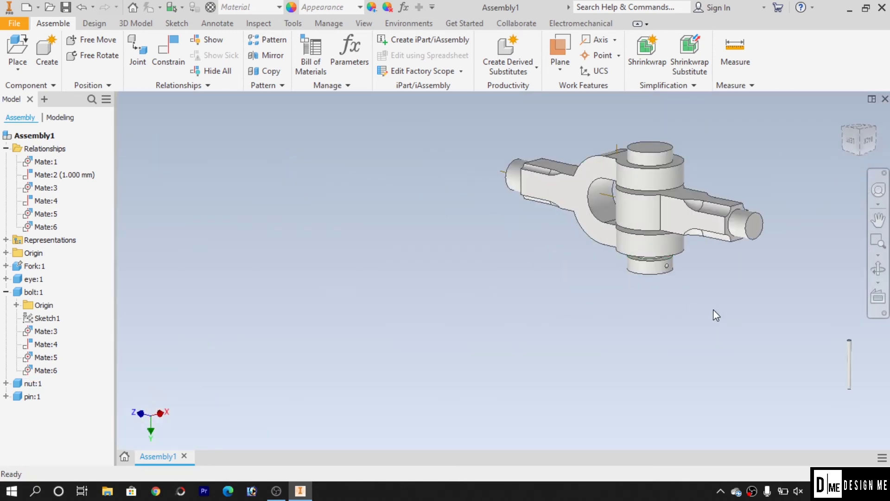
pyautogui.scroll(-3, 713, 309)
pyautogui.keyDown('shift'); pyautogui.moveTo(709, 298); pyautogui.dragTo(540, 324, button='middle'); pyautogui.keyUp('shift')
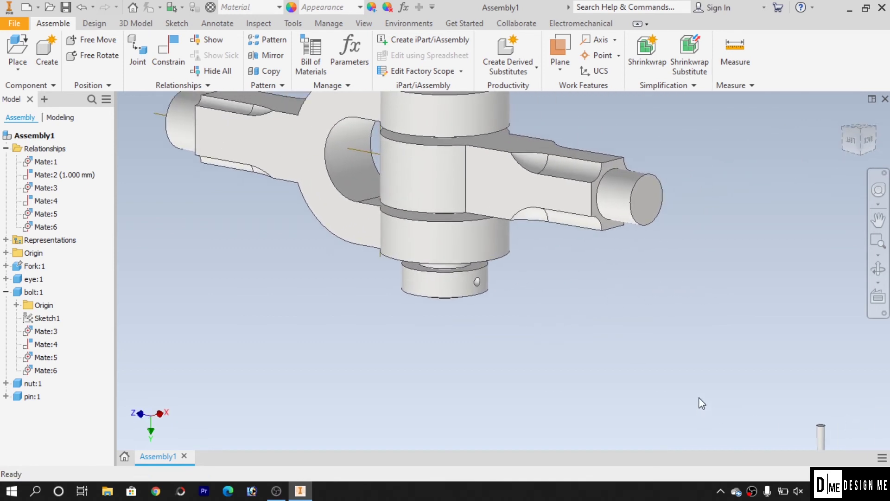
pyautogui.moveTo(796, 442); pyautogui.dragTo(689, 267, button='middle')
pyautogui.click(168, 52)
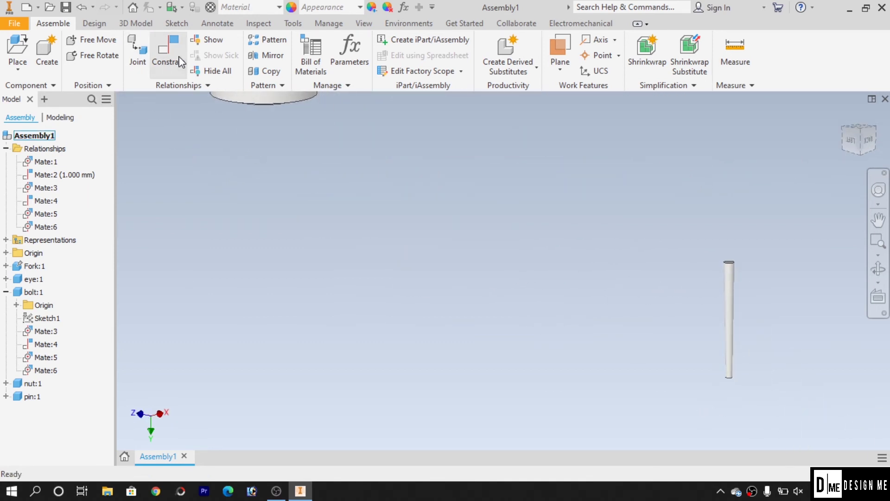
pyautogui.click(734, 299)
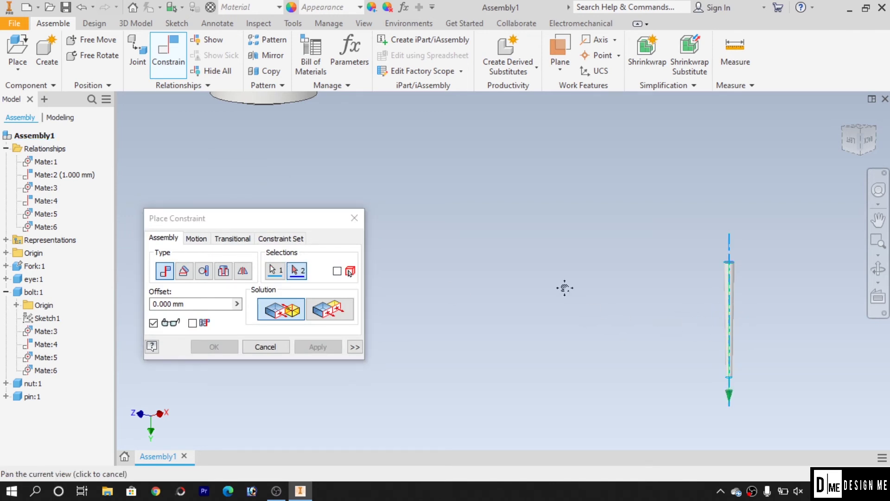
pyautogui.moveTo(564, 291); pyautogui.dragTo(750, 454, button='middle')
pyautogui.scroll(5, 491, 250)
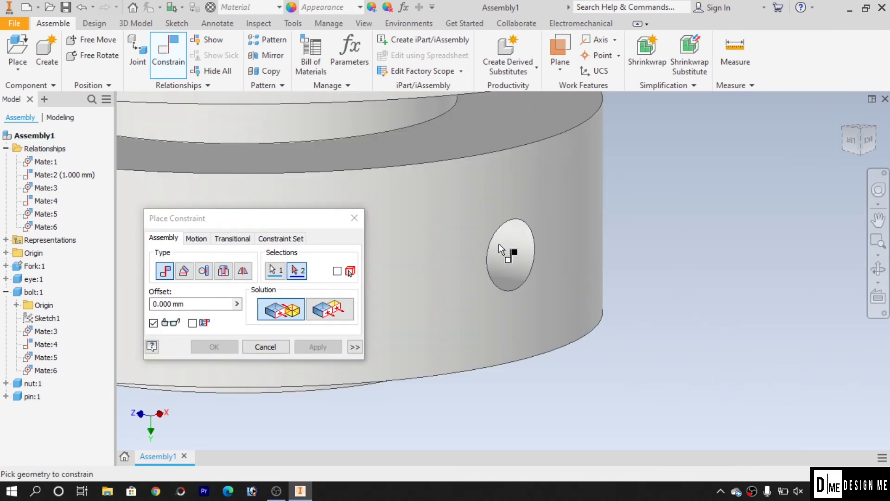
pyautogui.click(512, 250)
pyautogui.scroll(-5, 558, 218)
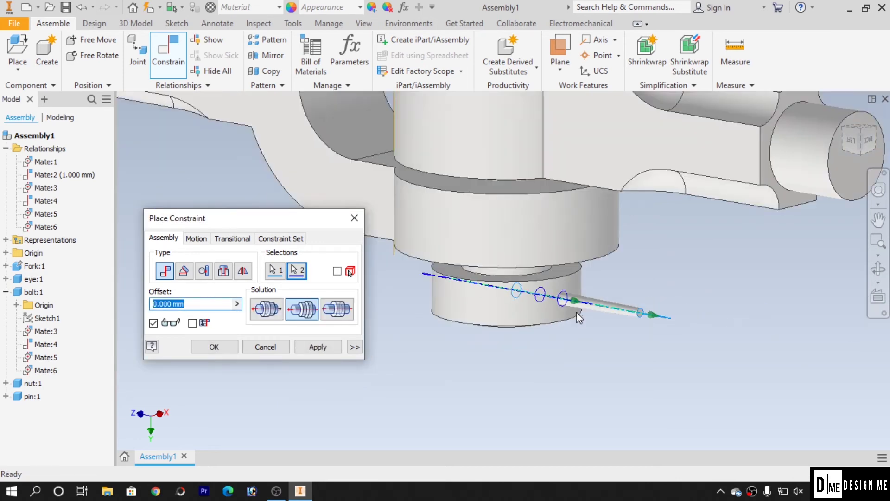
pyautogui.keyDown('shift'); pyautogui.moveTo(538, 338); pyautogui.dragTo(622, 289, button='middle'); pyautogui.keyUp('shift')
pyautogui.click(324, 343)
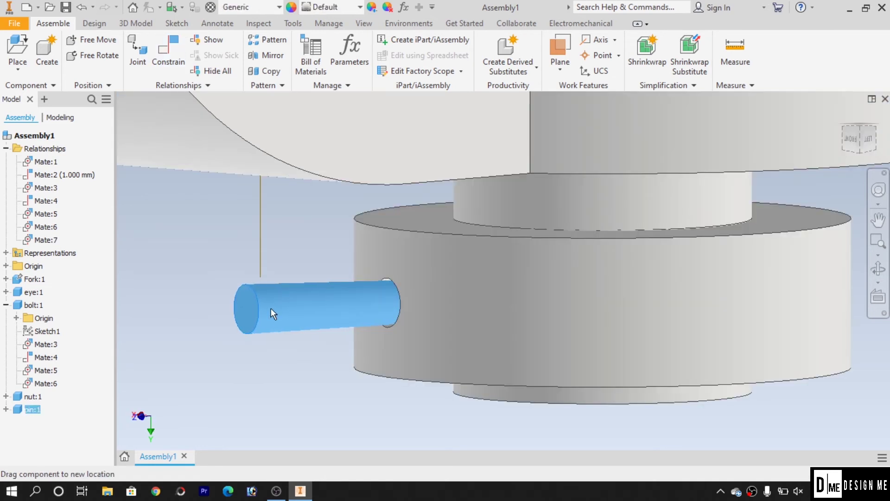
# - Slide the pin along its axis through the side holes of the nut and bolt
pyautogui.click(278, 384)
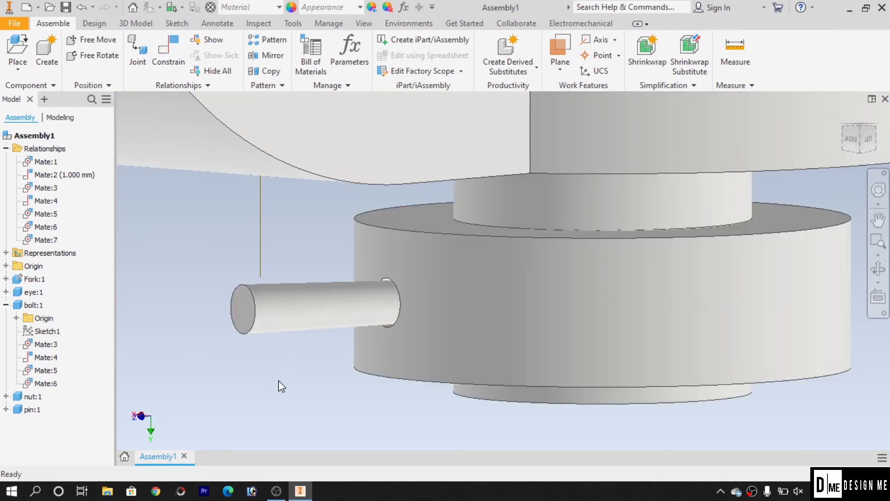
pyautogui.moveTo(274, 324); pyautogui.dragTo(402, 311)
pyautogui.click(397, 430)
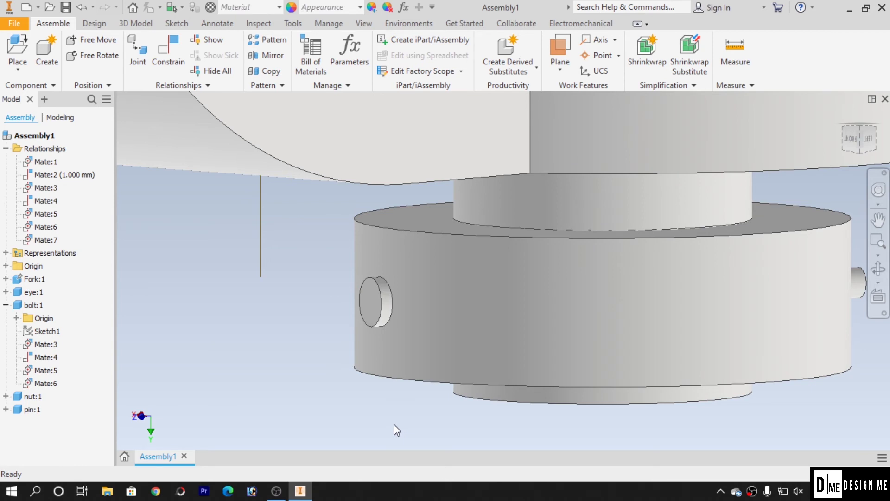
# - Delete all the assembly's mate constraints, Mate:1 through Mate:7
pyautogui.scroll(-5, 397, 429)
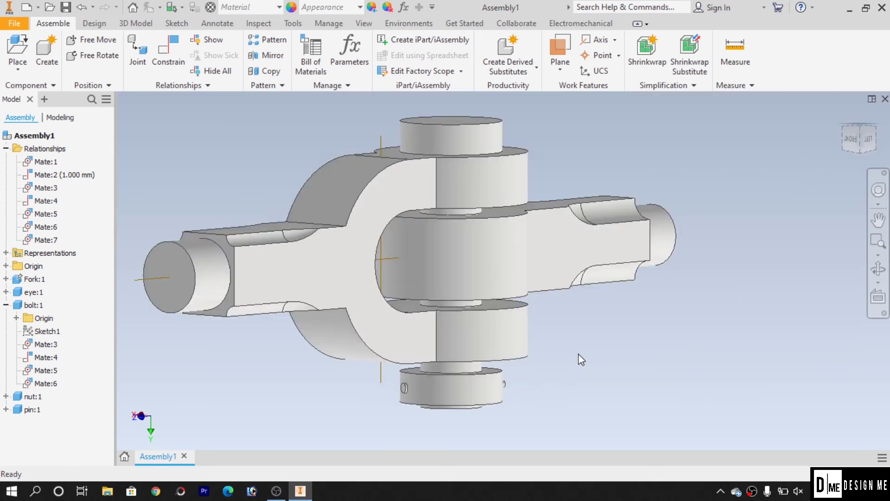
pyautogui.scroll(-2, 578, 354)
pyautogui.keyDown('shift'); pyautogui.moveTo(694, 309); pyautogui.dragTo(668, 321, button='middle'); pyautogui.keyUp('shift')
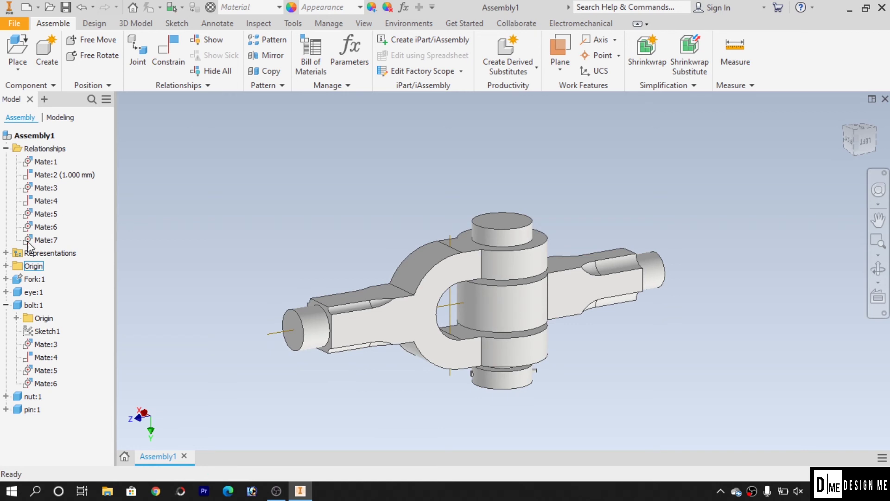
pyautogui.click(55, 239)
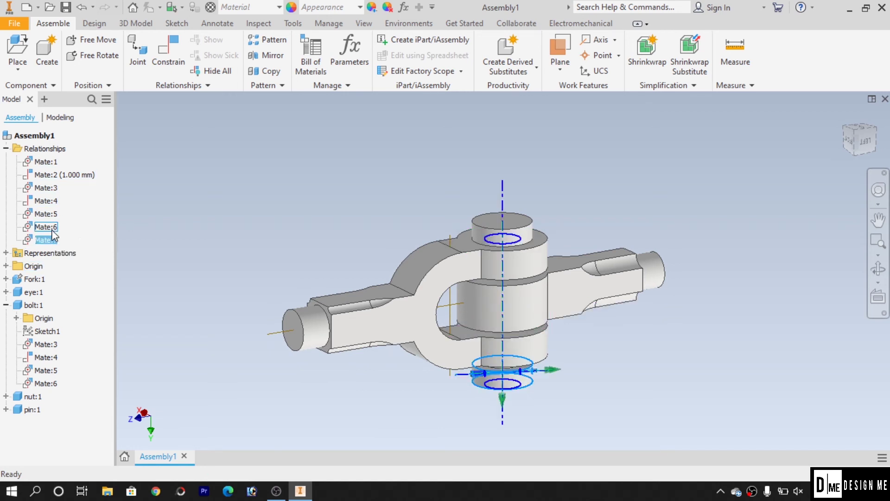
pyautogui.keyDown('shift'); pyautogui.click(45, 215); pyautogui.keyUp('shift')
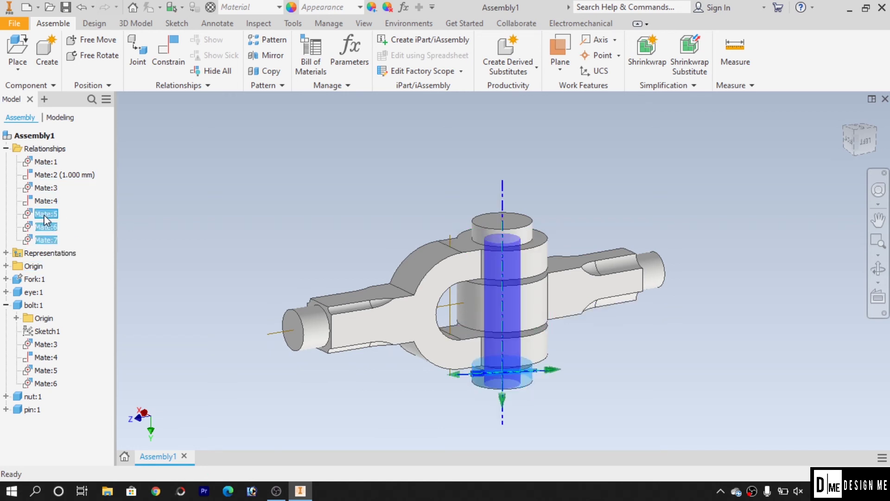
pyautogui.keyDown('ctrl'); pyautogui.click(46, 161); pyautogui.keyUp('ctrl')
pyautogui.keyDown('ctrl'); pyautogui.click(49, 175); pyautogui.keyUp('ctrl')
pyautogui.keyDown('ctrl'); pyautogui.click(47, 188); pyautogui.keyUp('ctrl')
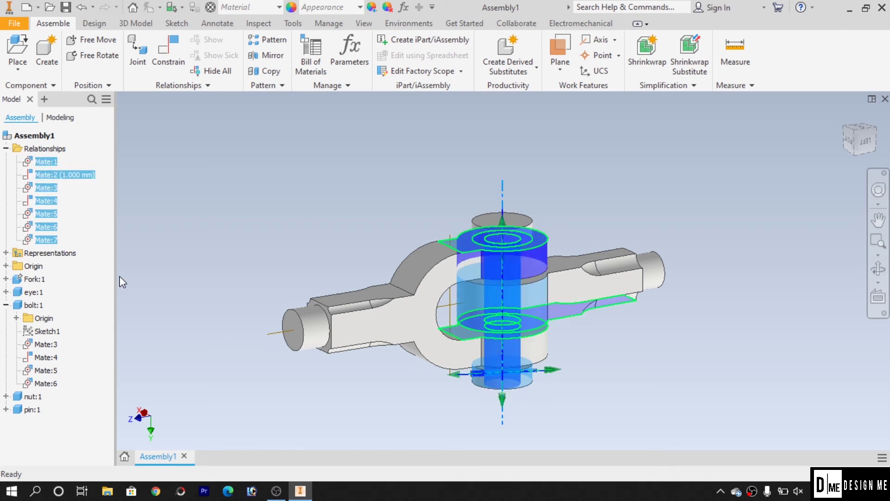
pyautogui.press('Delete')
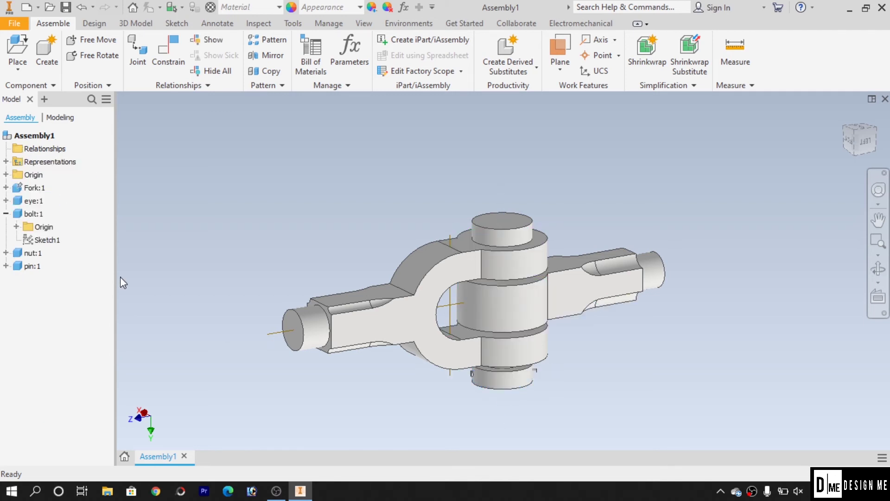
# - Freely move the eye beside the Fork, the bolt above it, and the nut and pin below it in the left view
pyautogui.press('g')
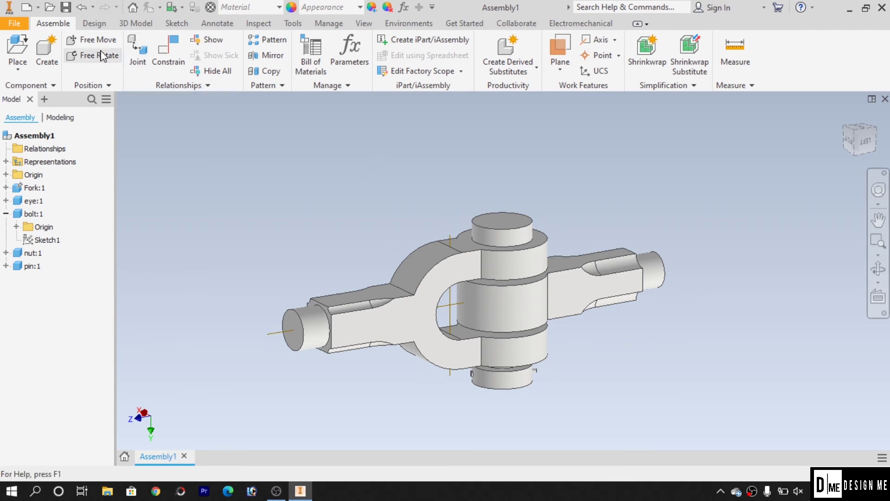
pyautogui.press('v')
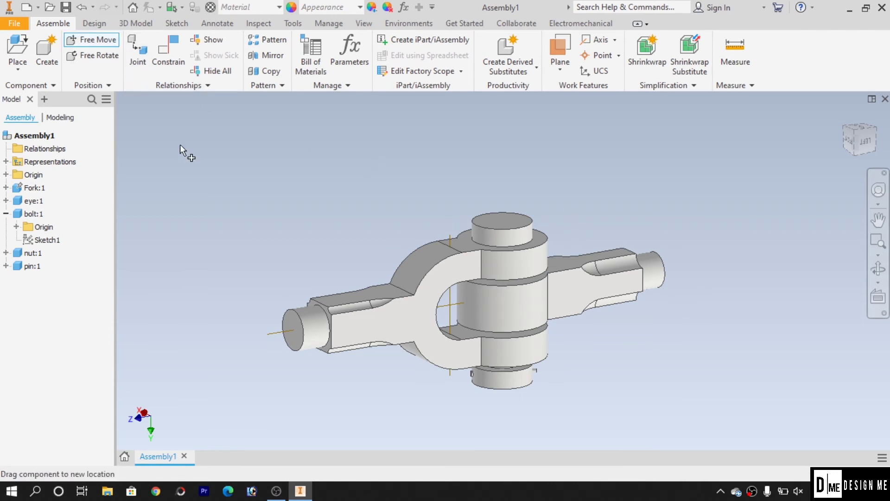
pyautogui.click(865, 144)
pyautogui.moveTo(538, 252); pyautogui.dragTo(476, 272)
pyautogui.moveTo(344, 252); pyautogui.dragTo(343, 174)
pyautogui.moveTo(337, 301); pyautogui.dragTo(410, 357)
pyautogui.moveTo(329, 296); pyautogui.dragTo(260, 351)
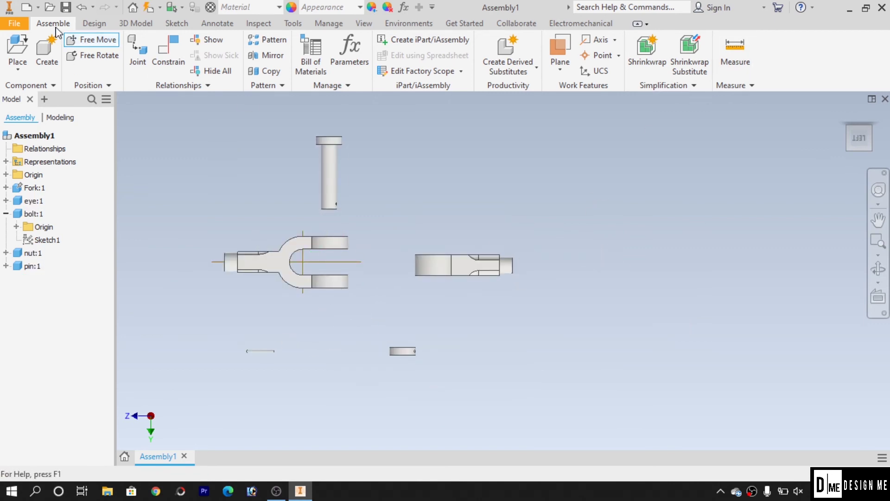
# - Start a joint and review the available joint types, keeping the type set to Automatic
pyautogui.keyDown('shift'); pyautogui.moveTo(598, 264); pyautogui.dragTo(583, 415, button='middle'); pyautogui.keyUp('shift')
pyautogui.scroll(-5, 482, 350)
pyautogui.moveTo(485, 351); pyautogui.dragTo(610, 279, button='middle')
pyautogui.scroll(4, 432, 336)
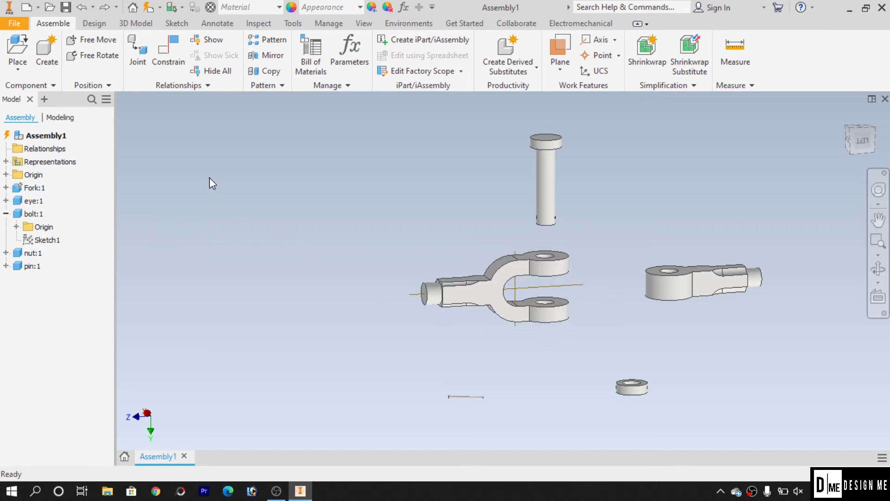
pyautogui.click(139, 52)
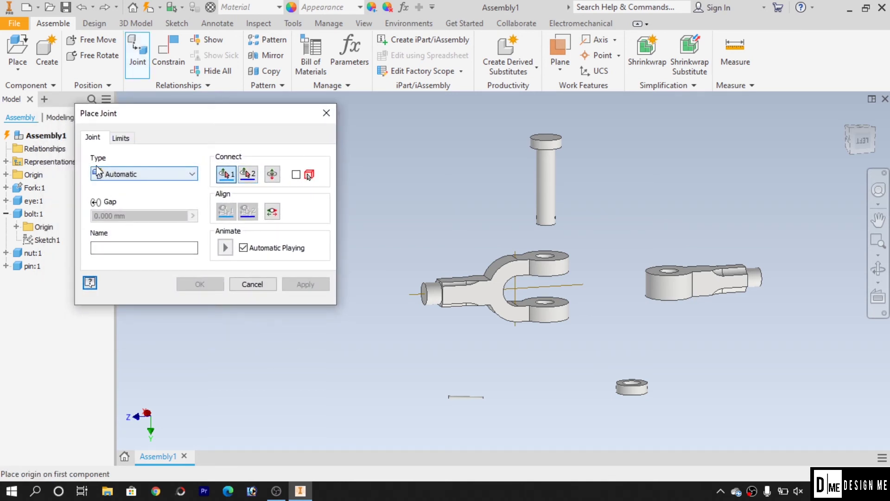
pyautogui.click(178, 178)
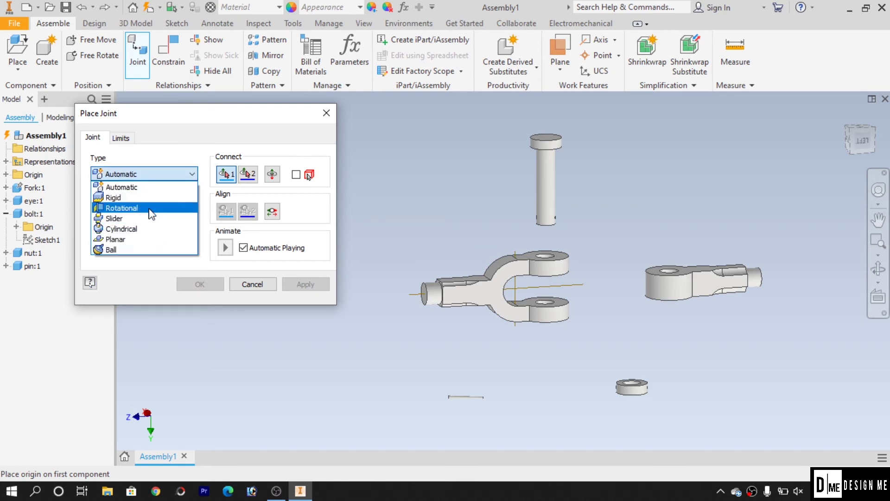
pyautogui.click(156, 188)
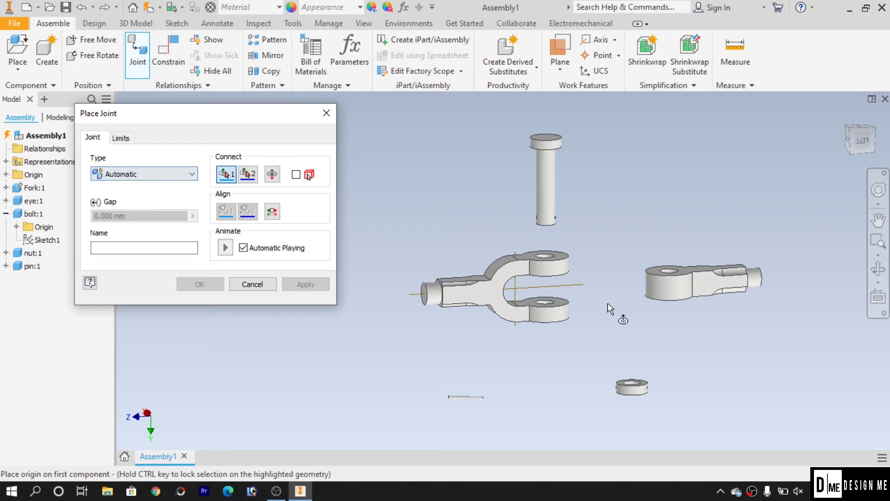
pyautogui.click(190, 179)
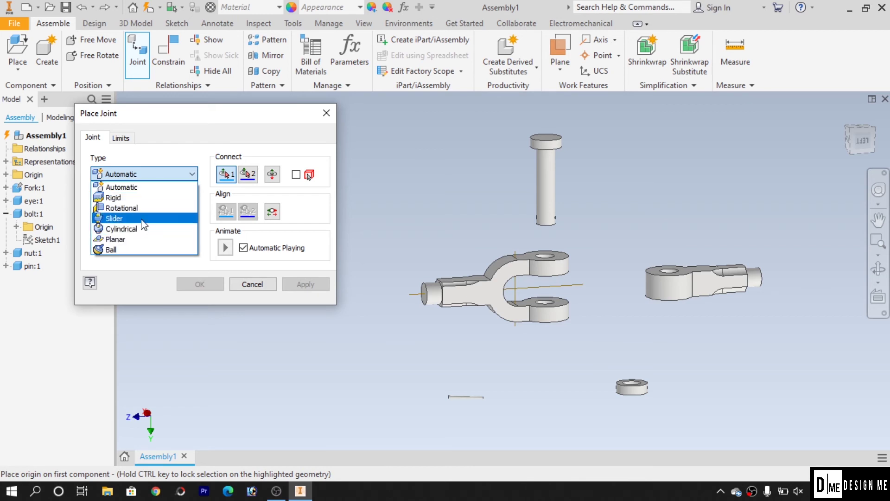
pyautogui.click(163, 192)
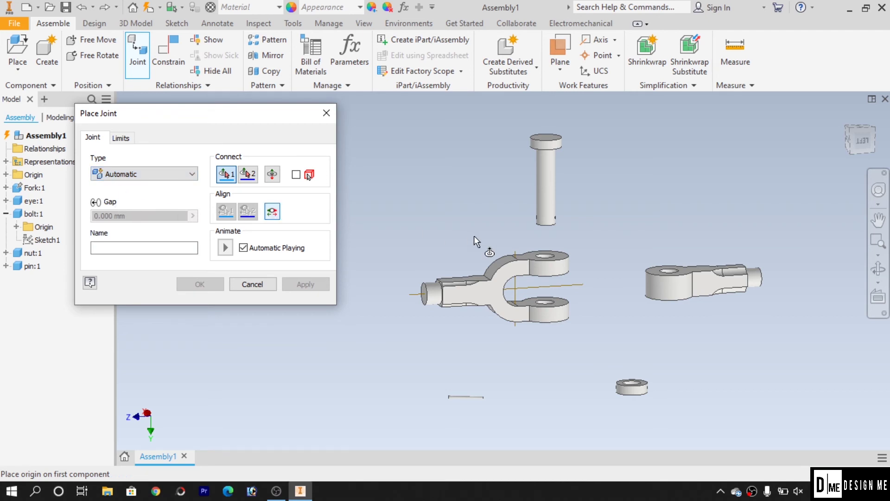
# - Connect the hole centre on the eye's top face to the hole centre on the underside of the Fork's upper arm
pyautogui.scroll(3, 643, 286)
pyautogui.scroll(-3, 598, 285)
pyautogui.scroll(4, 583, 294)
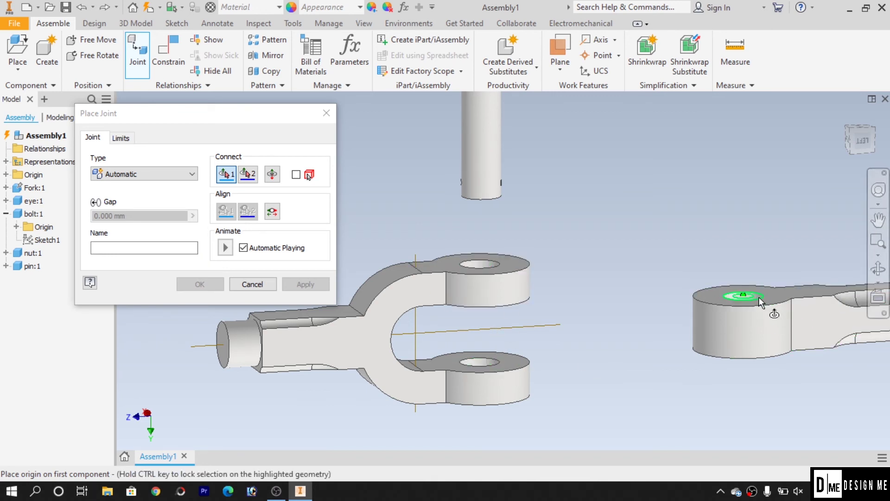
pyautogui.moveTo(758, 297)
pyautogui.click(753, 297)
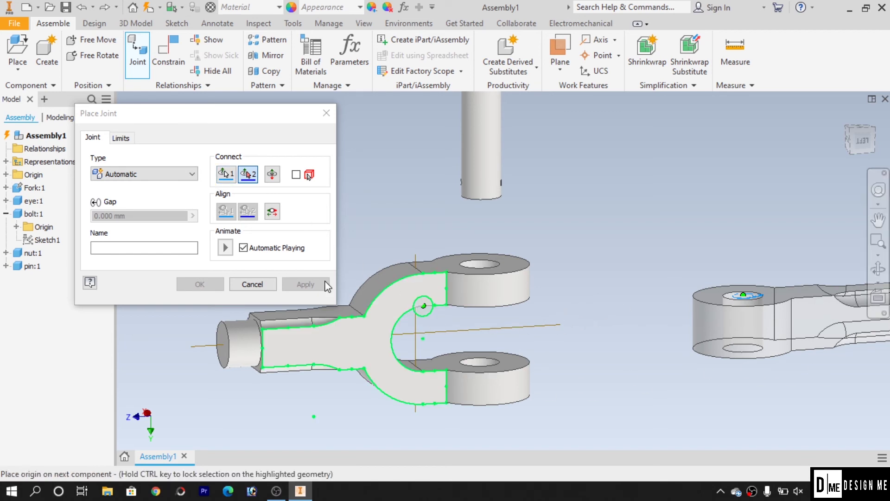
pyautogui.moveTo(503, 349)
pyautogui.keyDown('shift'); pyautogui.mouseDown(button='middle')
pyautogui.moveTo(517, 320)
pyautogui.moveTo(529, 338)
pyautogui.moveTo(510, 364)
pyautogui.mouseUp(button='middle'); pyautogui.keyUp('shift')
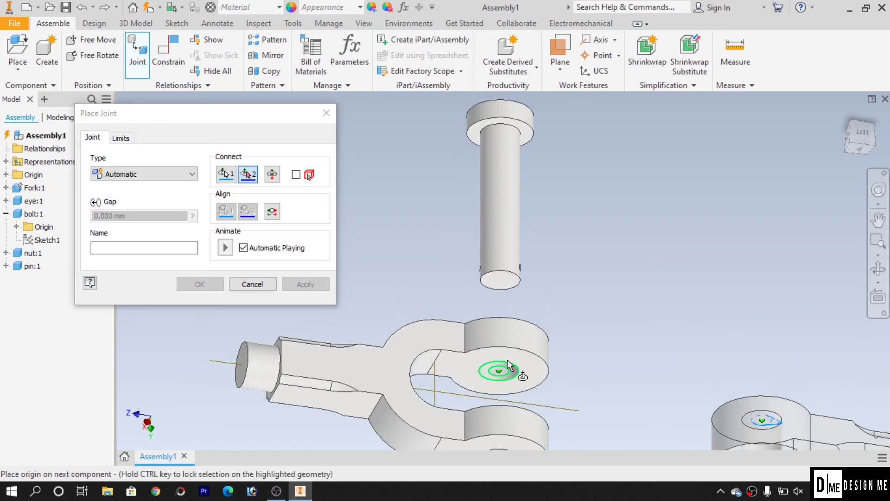
pyautogui.click(513, 370)
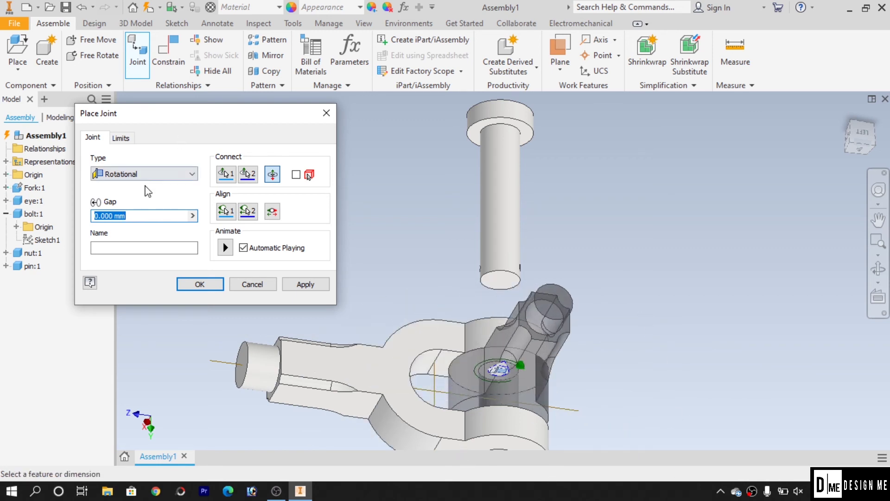
# - Try gaps of 5 mm and 10 mm for the rotational joint between the eye and the Fork
pyautogui.keyDown('shift'); pyautogui.moveTo(473, 214); pyautogui.dragTo(462, 253, button='middle'); pyautogui.keyUp('shift')
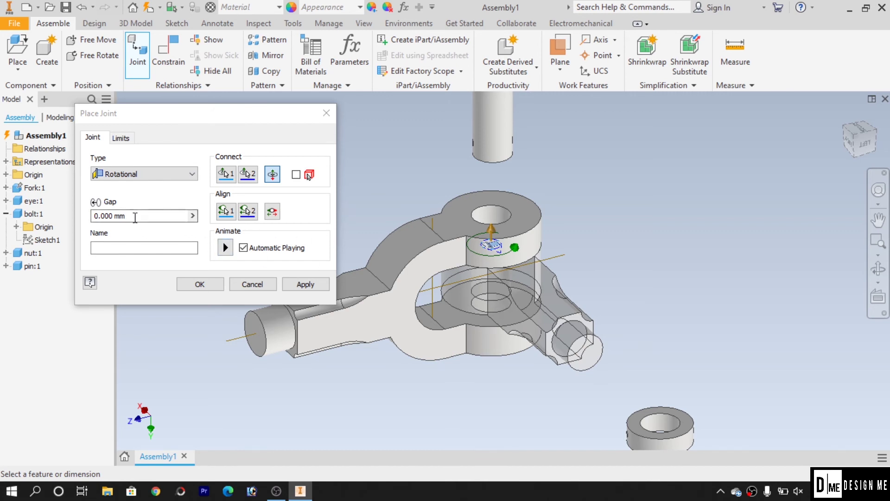
pyautogui.click(92, 216)
pyautogui.write('5')
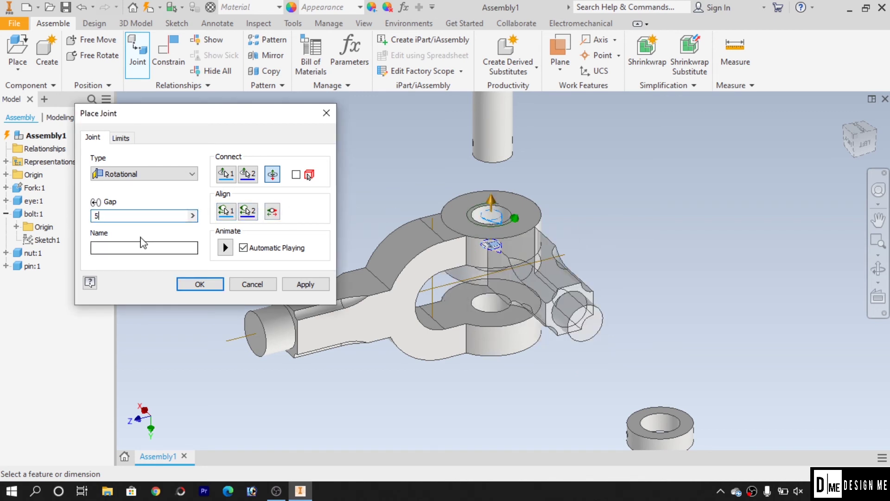
pyautogui.moveTo(127, 216); pyautogui.dragTo(88, 217)
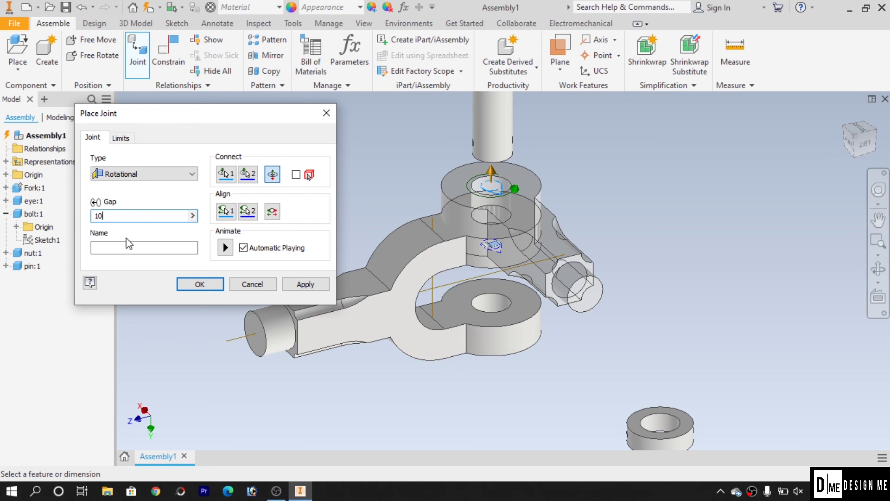
# - Set the gap of the eye's rotational joint to -1 mm, apply the joint and leave the joint command
pyautogui.press('BackSpace')
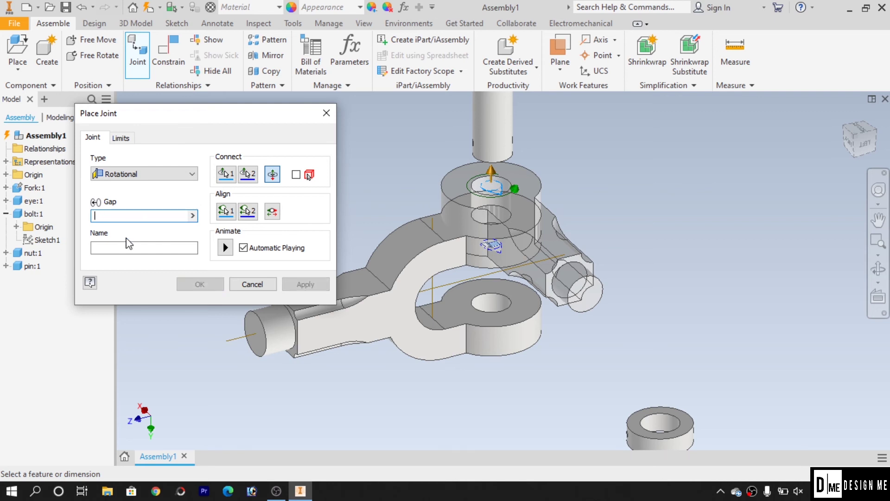
pyautogui.write('-1')
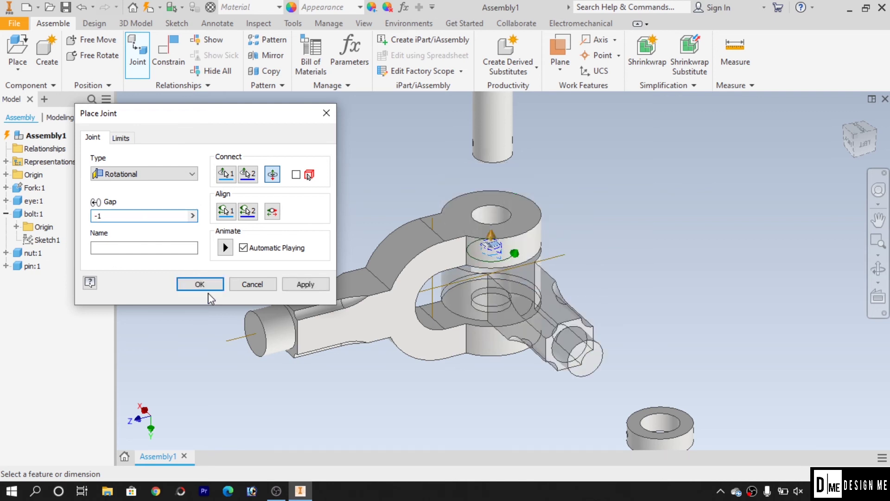
pyautogui.scroll(-3, 500, 335)
pyautogui.keyDown('shift'); pyautogui.moveTo(449, 419); pyautogui.dragTo(422, 396, button='middle'); pyautogui.keyUp('shift')
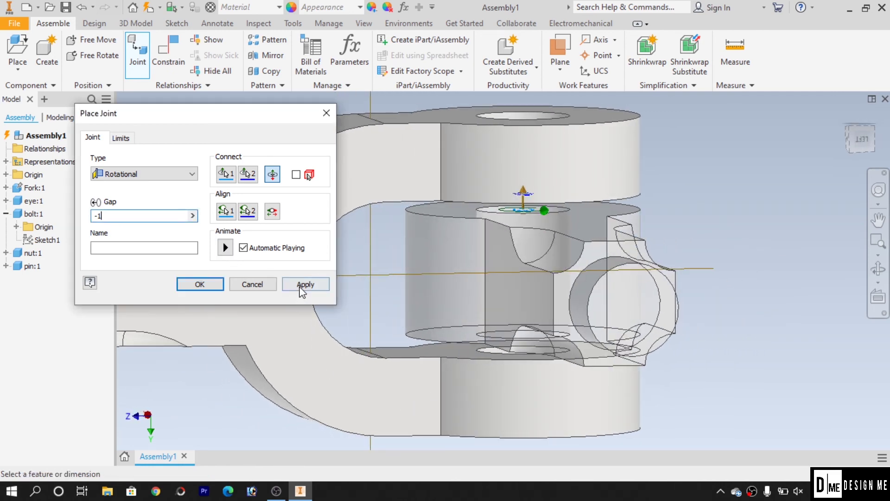
pyautogui.click(303, 285)
pyautogui.click(250, 283)
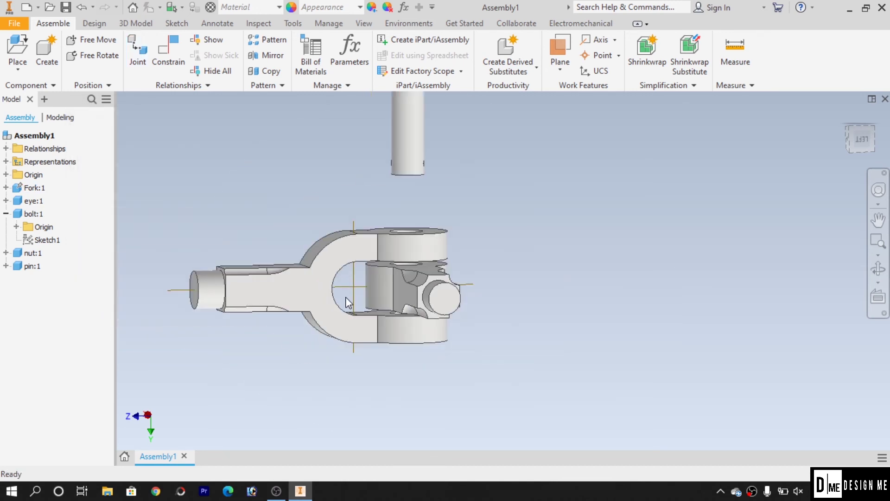
# - Swing the eye around the Fork's hole until it points away from the Fork, and expand the assembly's relationships
pyautogui.moveTo(358, 338); pyautogui.dragTo(427, 349, button='middle')
pyautogui.moveTo(489, 349); pyautogui.dragTo(599, 217)
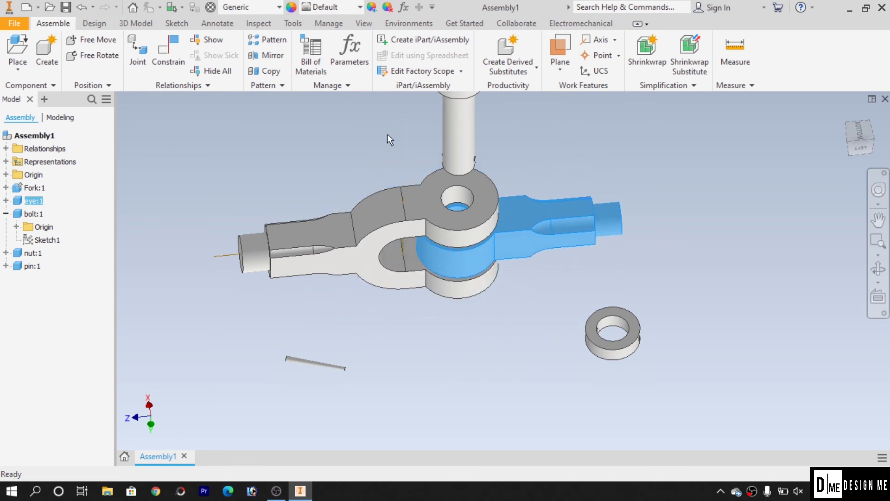
pyautogui.moveTo(353, 346)
pyautogui.keyDown('shift'); pyautogui.mouseDown(button='middle')
pyautogui.moveTo(345, 301)
pyautogui.moveTo(360, 362)
pyautogui.moveTo(369, 330)
pyautogui.moveTo(343, 332)
pyautogui.mouseUp(button='middle'); pyautogui.keyUp('shift')
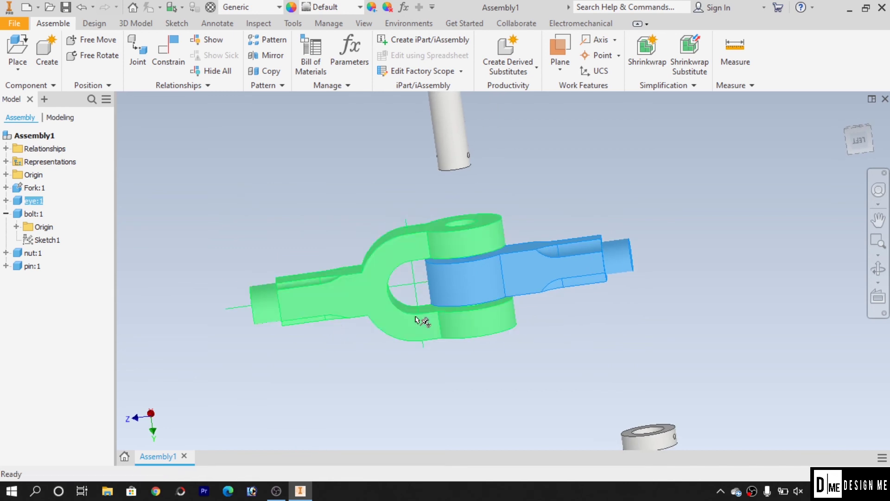
pyautogui.moveTo(521, 261); pyautogui.dragTo(581, 269)
pyautogui.moveTo(466, 360); pyautogui.dragTo(463, 334, button='middle')
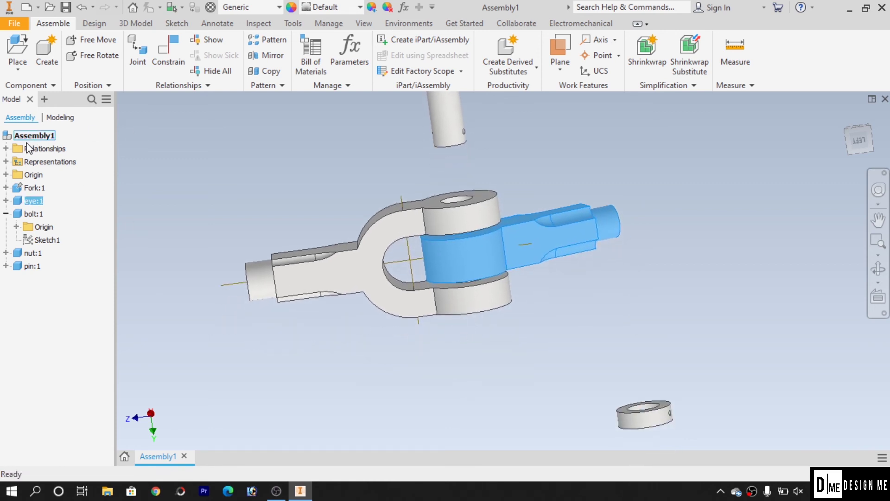
pyautogui.click(5, 148)
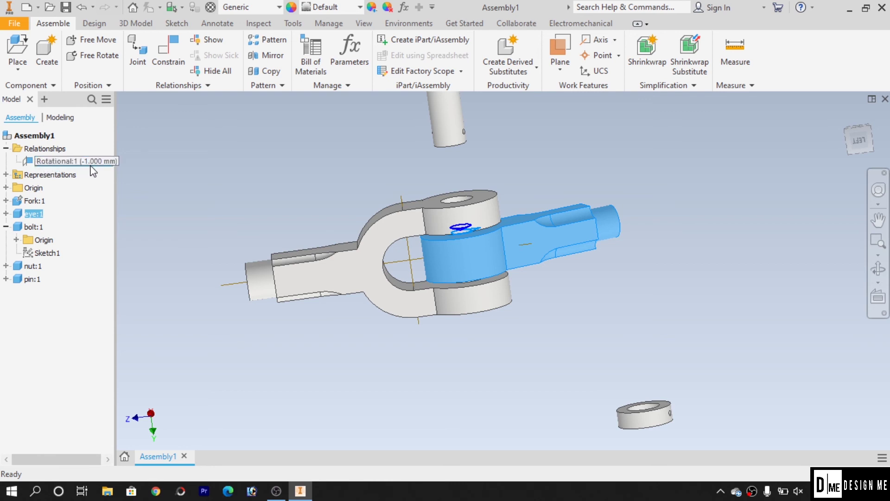
pyautogui.moveTo(500, 249); pyautogui.dragTo(558, 239)
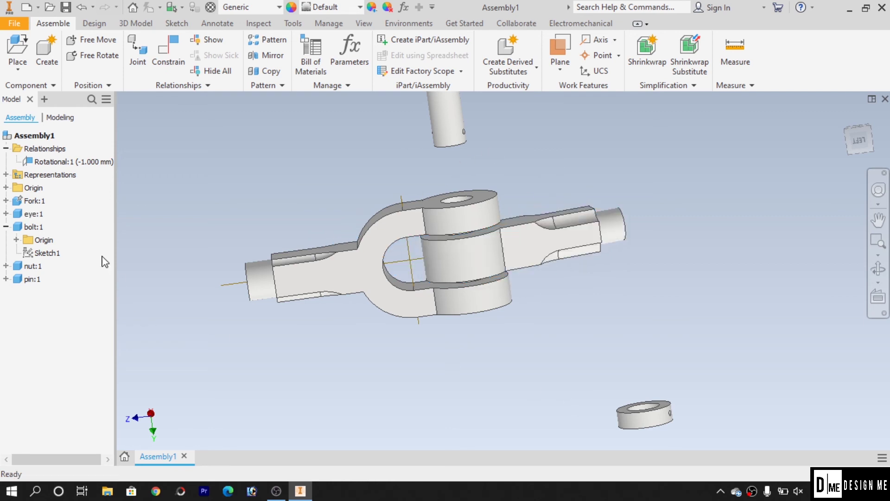
# - Start a joint connecting the centre of the bolt head's underside to the hole centre on the Fork's upper face
pyautogui.scroll(3, 439, 279)
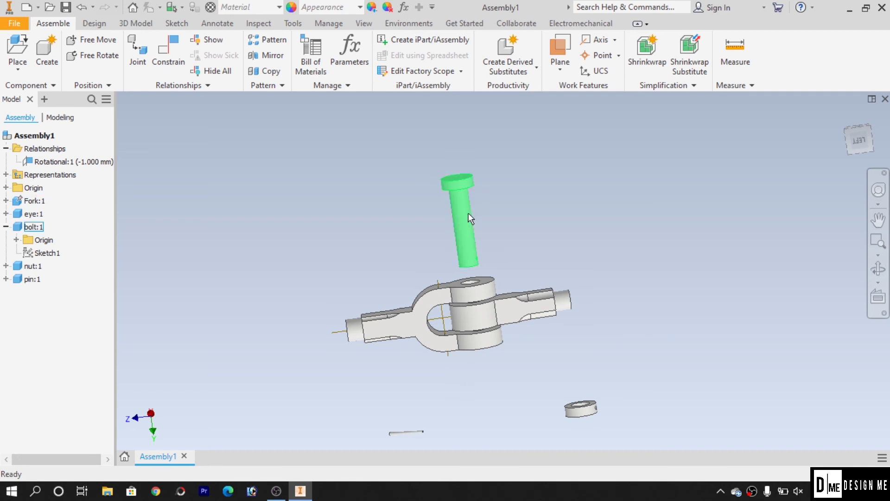
pyautogui.scroll(-3, 482, 285)
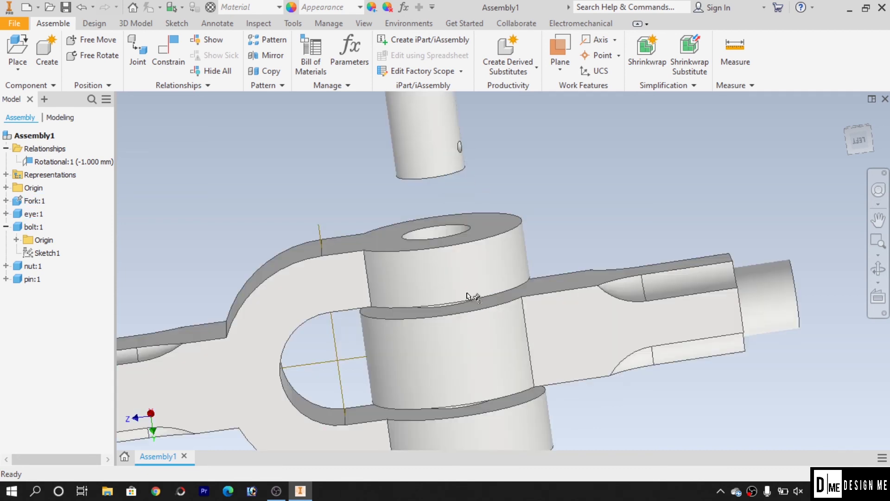
pyautogui.scroll(2, 469, 297)
pyautogui.click(134, 49)
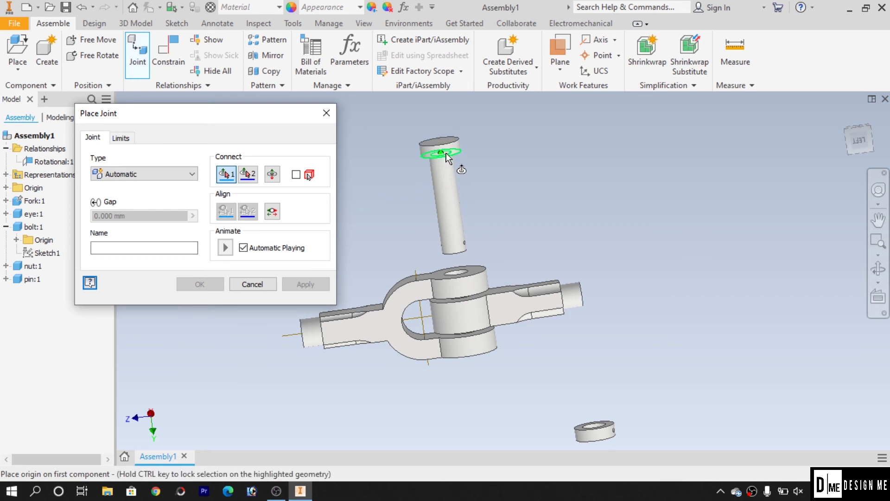
pyautogui.click(448, 159)
pyautogui.scroll(-3, 441, 153)
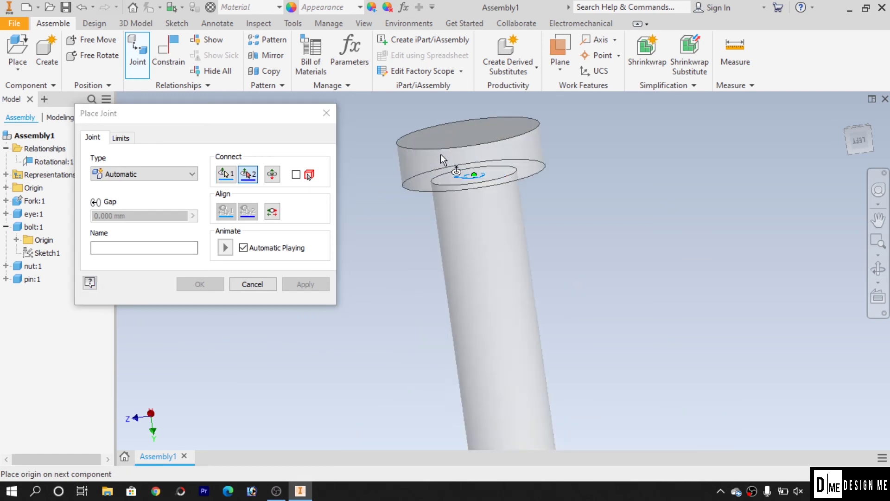
pyautogui.scroll(4, 528, 279)
pyautogui.scroll(-5, 552, 260)
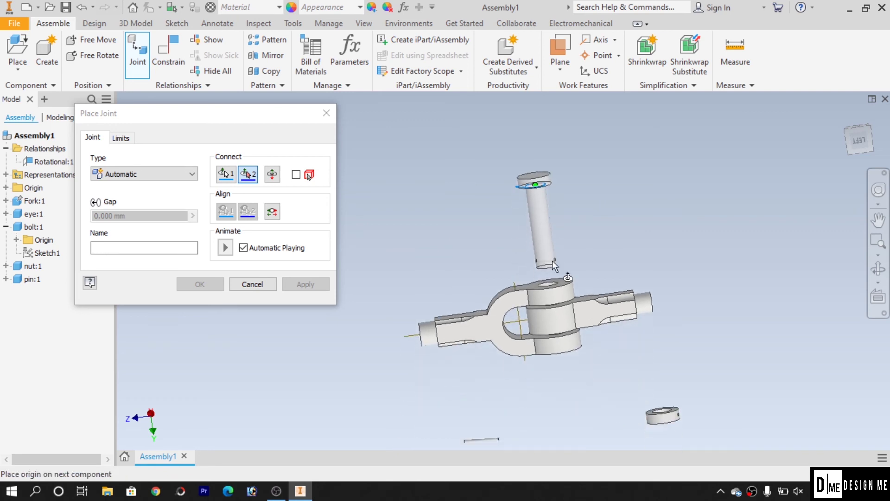
pyautogui.click(580, 254)
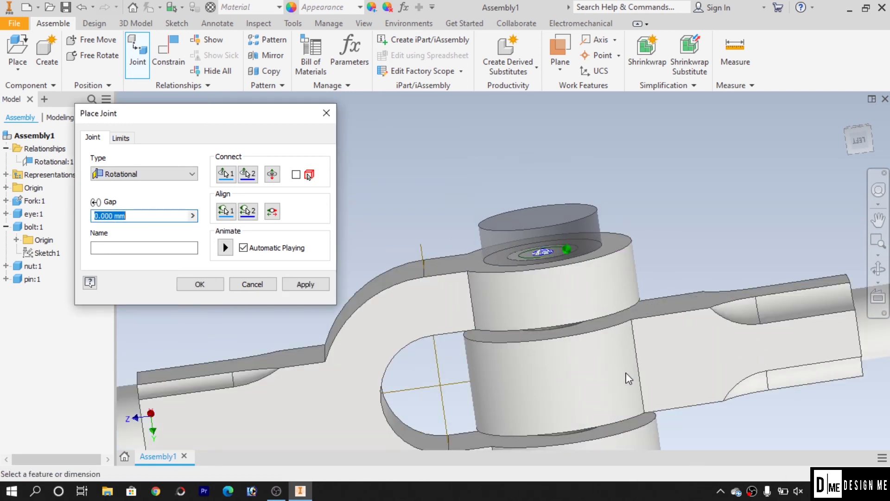
# - Change the bolt's joint type to Rigid, preview its animation, apply it and test whether the bolt can be moved
pyautogui.scroll(5, 628, 378)
pyautogui.scroll(-4, 630, 385)
pyautogui.moveTo(559, 355); pyautogui.dragTo(550, 323, button='middle')
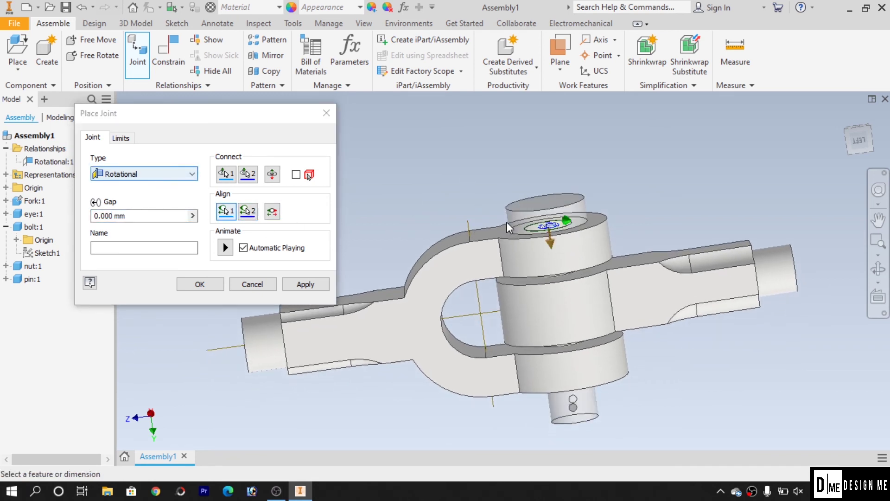
pyautogui.click(159, 175)
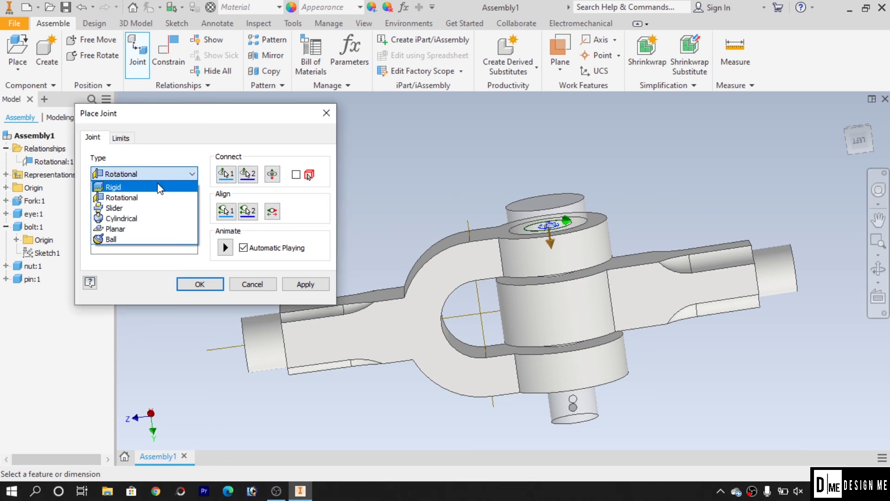
pyautogui.click(159, 187)
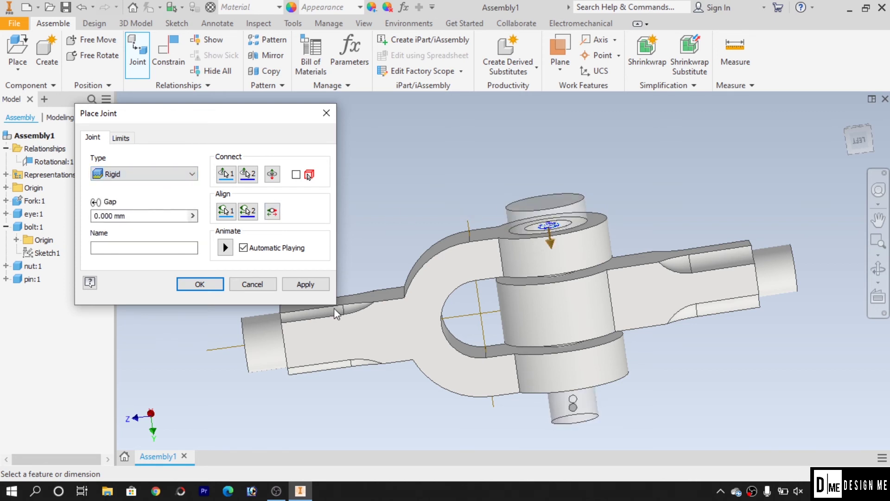
pyautogui.click(225, 248)
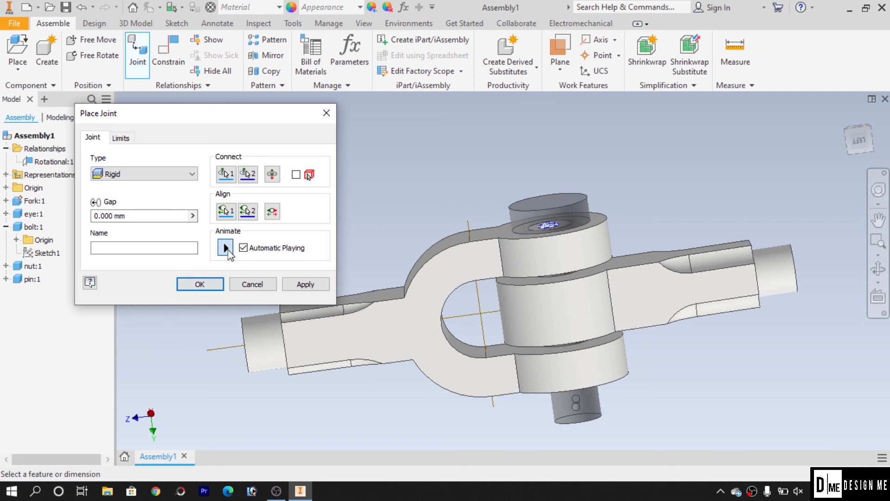
pyautogui.click(302, 284)
pyautogui.click(252, 284)
pyautogui.moveTo(555, 208)
pyautogui.mouseDown()
pyautogui.moveTo(535, 213)
pyautogui.moveTo(559, 213)
pyautogui.moveTo(545, 208)
pyautogui.mouseUp()
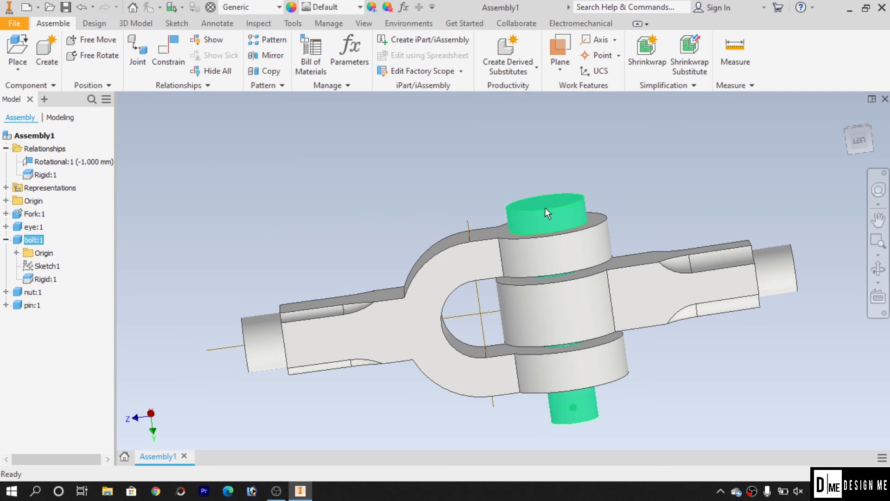
pyautogui.click(670, 390)
# - Start a joint for the nut, taking the outer opening of its pin hole as the first origin
pyautogui.scroll(2, 669, 389)
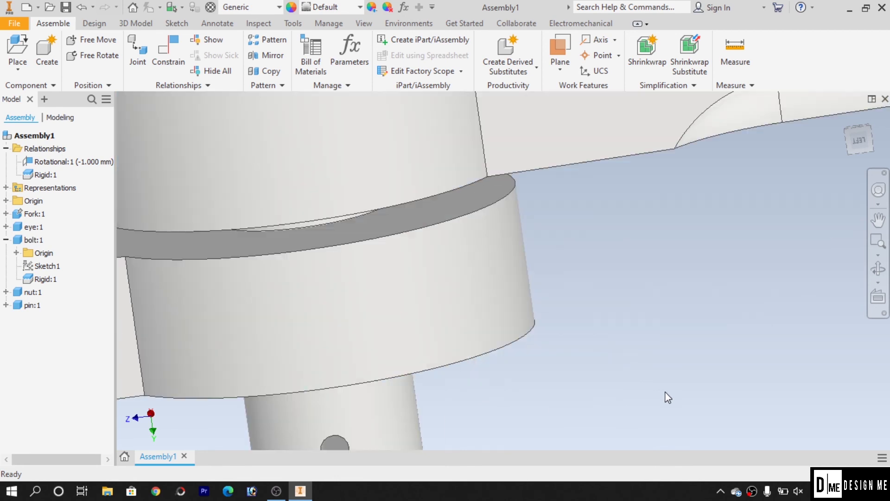
pyautogui.moveTo(659, 410); pyautogui.dragTo(636, 268, button='middle')
pyautogui.scroll(-3, 633, 310)
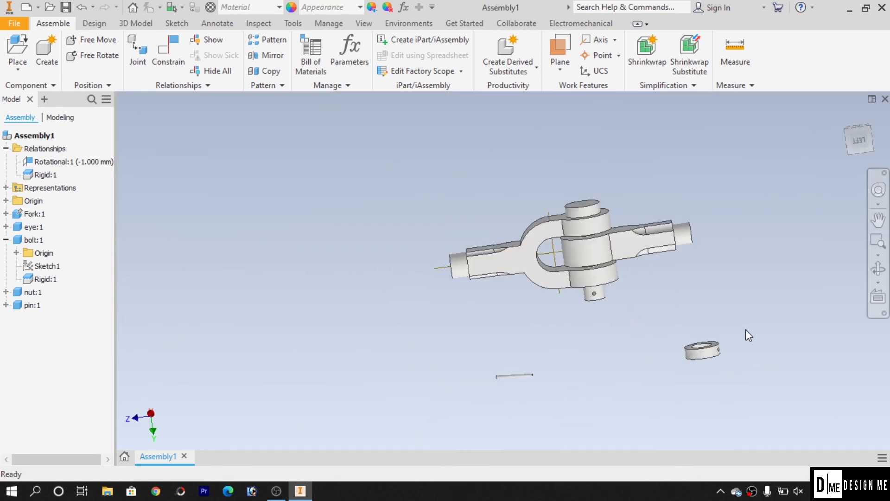
pyautogui.scroll(5, 663, 378)
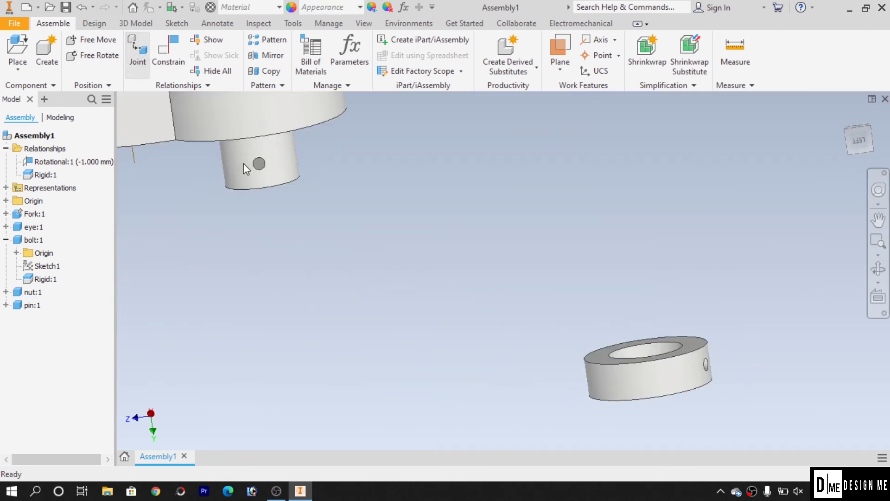
pyautogui.press('j')
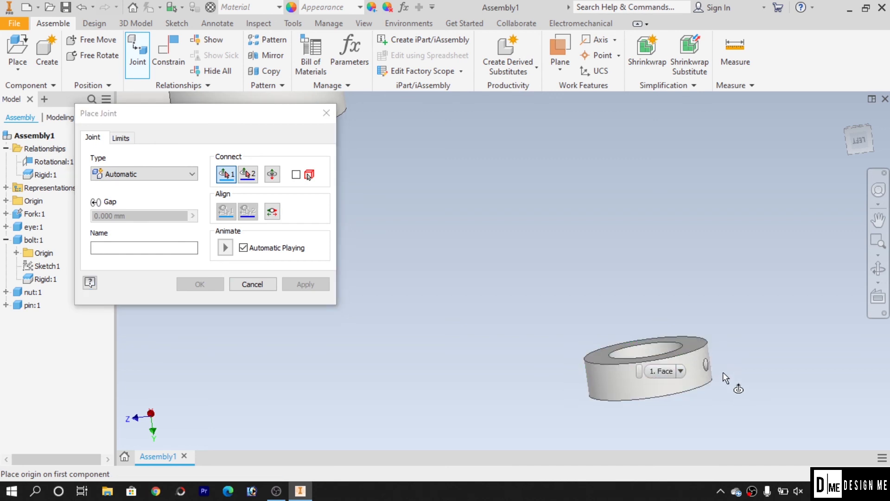
pyautogui.scroll(-5, 714, 371)
pyautogui.click(685, 356)
pyautogui.scroll(5, 672, 367)
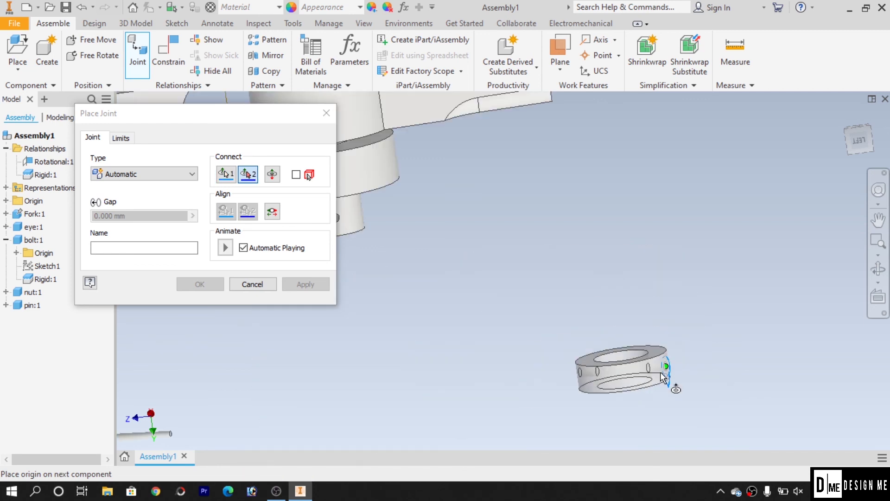
# - Reselect the nut's pin hole at its inner opening as the first origin and connect it to the bolt's pin hole
pyautogui.scroll(-5, 618, 365)
pyautogui.moveTo(588, 334)
pyautogui.mouseDown(button='middle')
pyautogui.moveTo(574, 330)
pyautogui.moveTo(515, 354)
pyautogui.moveTo(639, 316)
pyautogui.moveTo(634, 330)
pyautogui.moveTo(642, 322)
pyautogui.moveTo(584, 350)
pyautogui.mouseUp(button='middle')
pyautogui.moveTo(471, 318); pyautogui.dragTo(652, 355, button='middle')
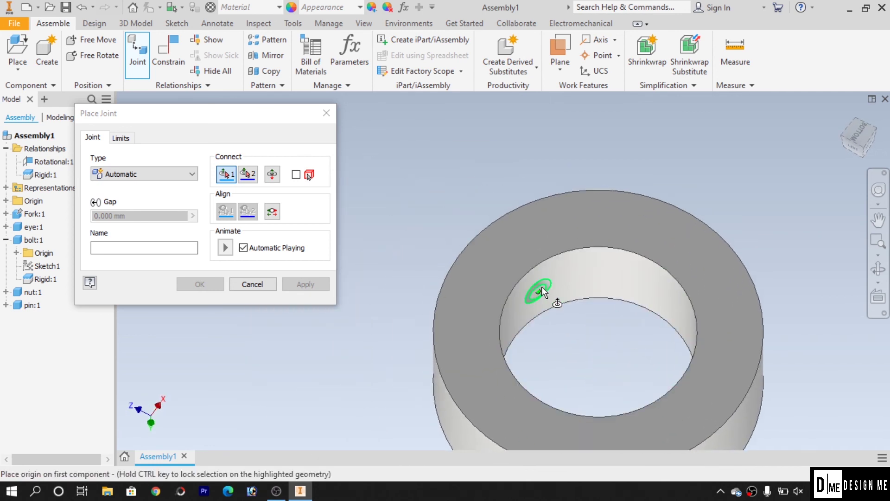
pyautogui.click(541, 287)
pyautogui.scroll(5, 542, 287)
pyautogui.moveTo(446, 326); pyautogui.dragTo(571, 332, button='middle')
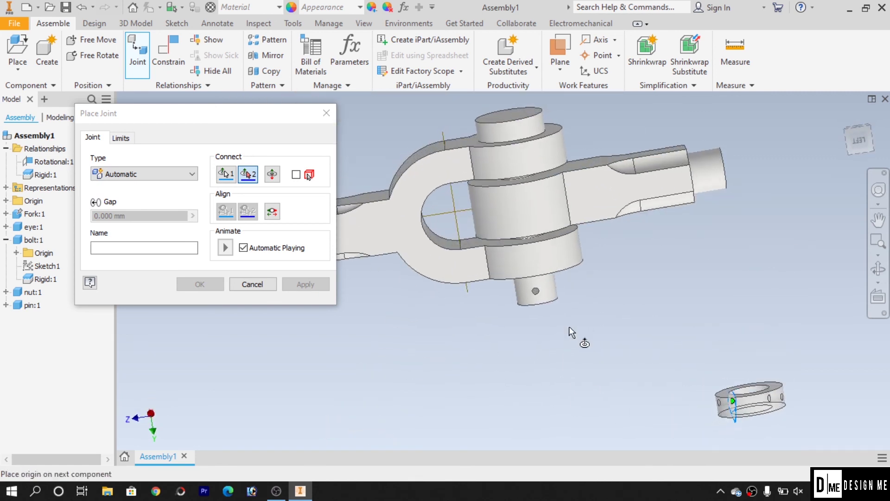
pyautogui.click(537, 292)
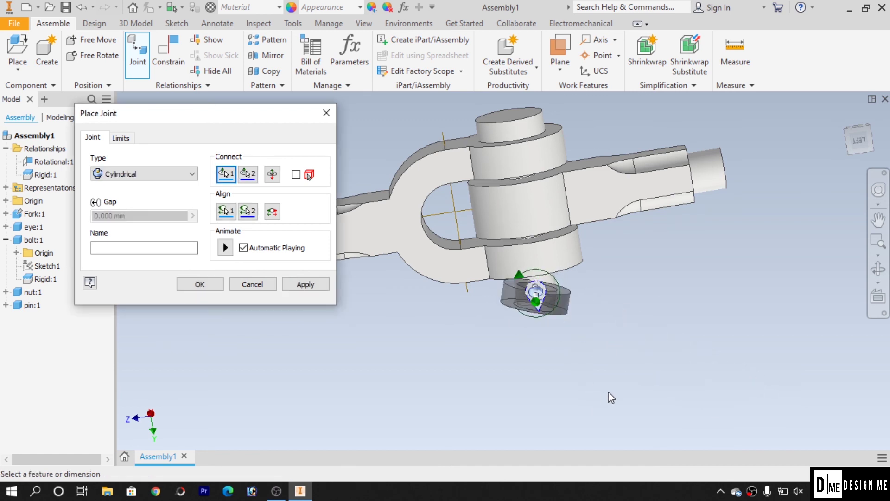
# - Flip the nut's connection direction so it seats around the bolt's lower end
pyautogui.moveTo(669, 351); pyautogui.dragTo(499, 357, button='middle')
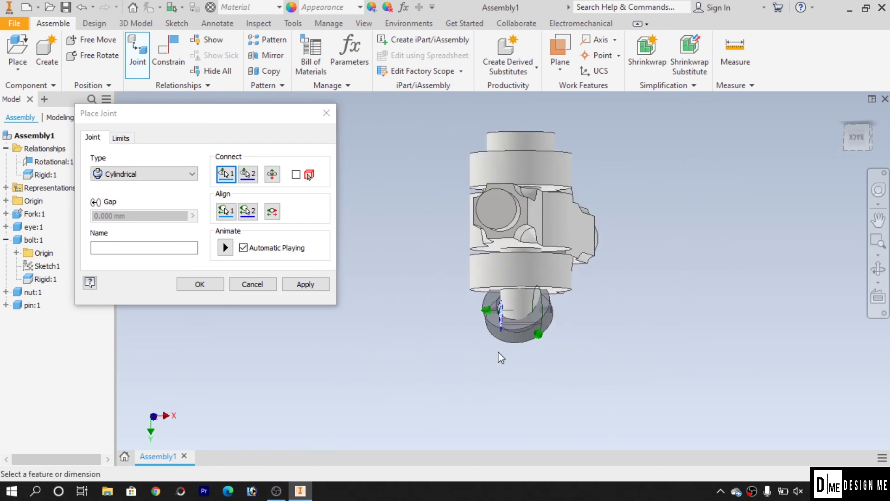
pyautogui.click(272, 174)
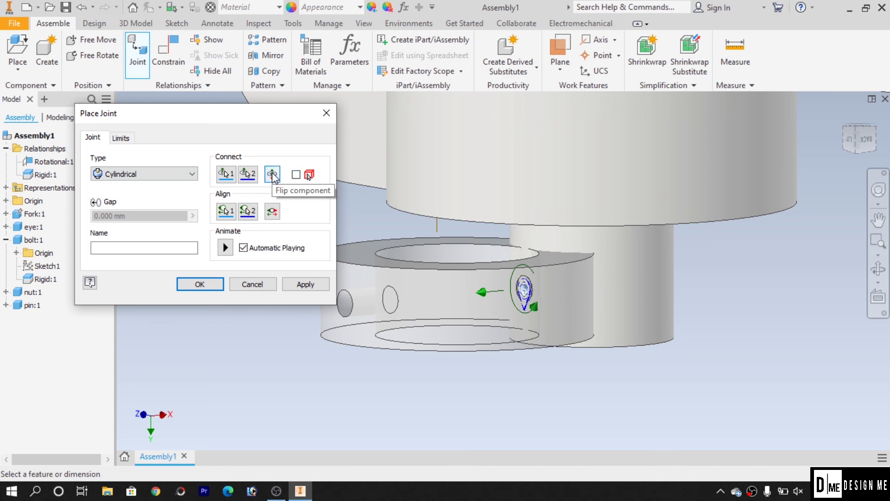
pyautogui.click(273, 175)
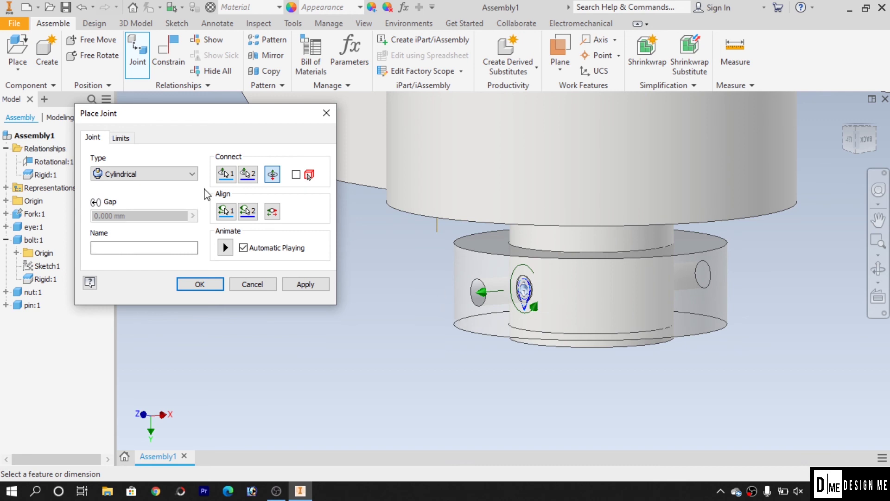
# - Change the nut's joint type to Rigid, apply the joint and end the joint command
pyautogui.click(182, 176)
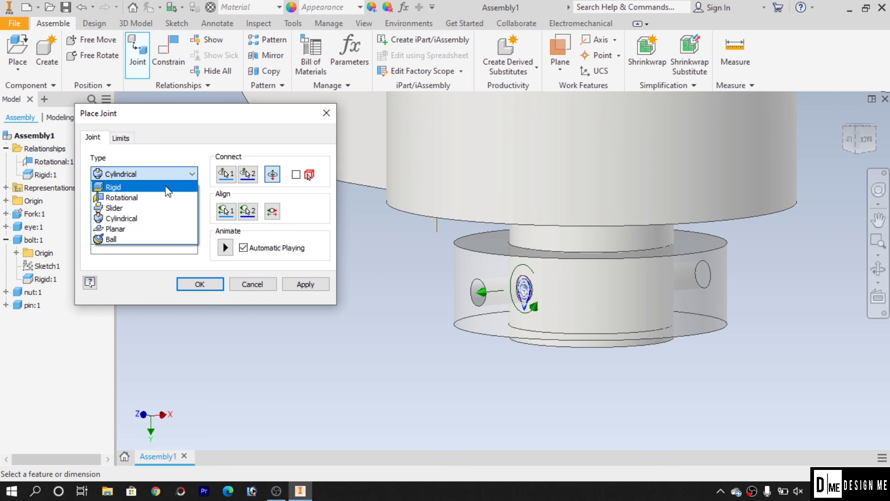
pyautogui.click(167, 189)
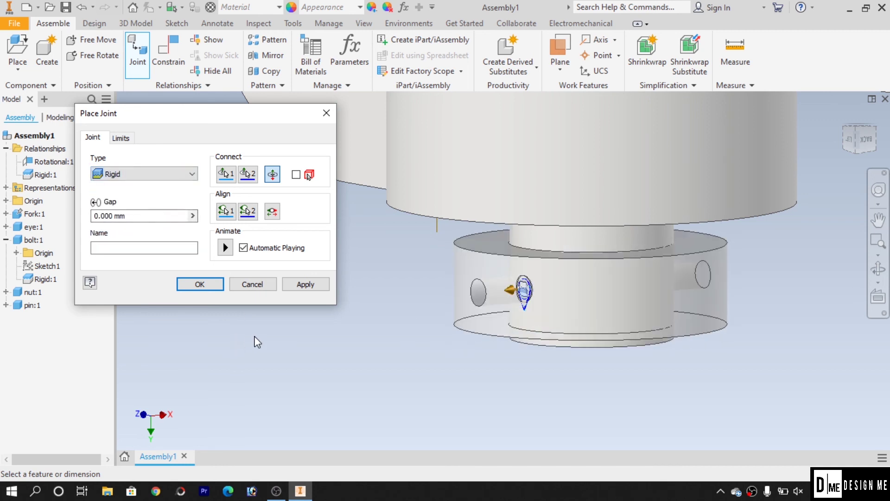
pyautogui.click(306, 284)
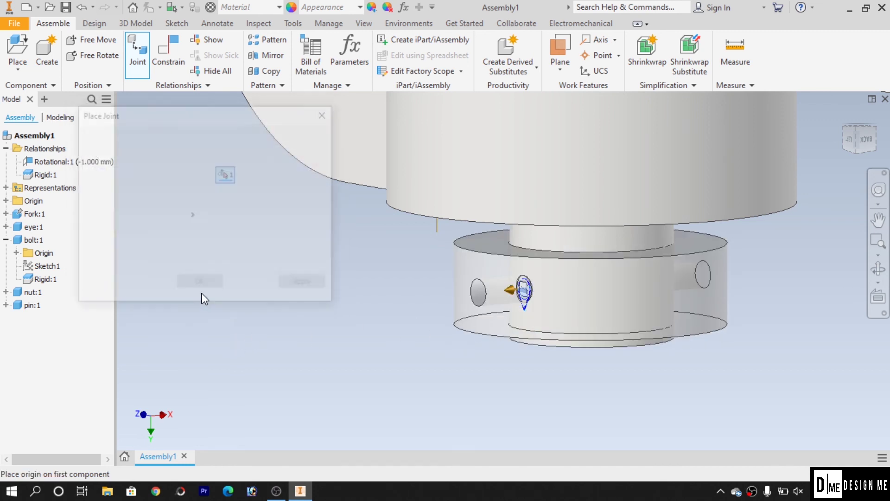
pyautogui.click(252, 285)
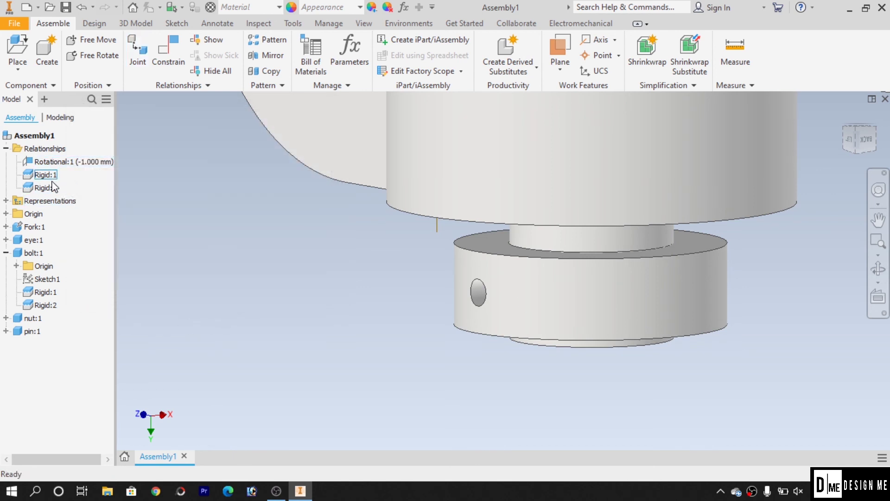
# - Start a joint connecting the centre of the pin's larger end face to the outer opening of the nut's pin hole
pyautogui.scroll(7, 152, 242)
pyautogui.moveTo(249, 242); pyautogui.dragTo(405, 303, button='middle')
pyautogui.scroll(-6, 372, 284)
pyautogui.scroll(-3, 353, 317)
pyautogui.moveTo(341, 354); pyautogui.dragTo(319, 134, button='middle')
pyautogui.scroll(-5, 279, 267)
pyautogui.scroll(9, 292, 307)
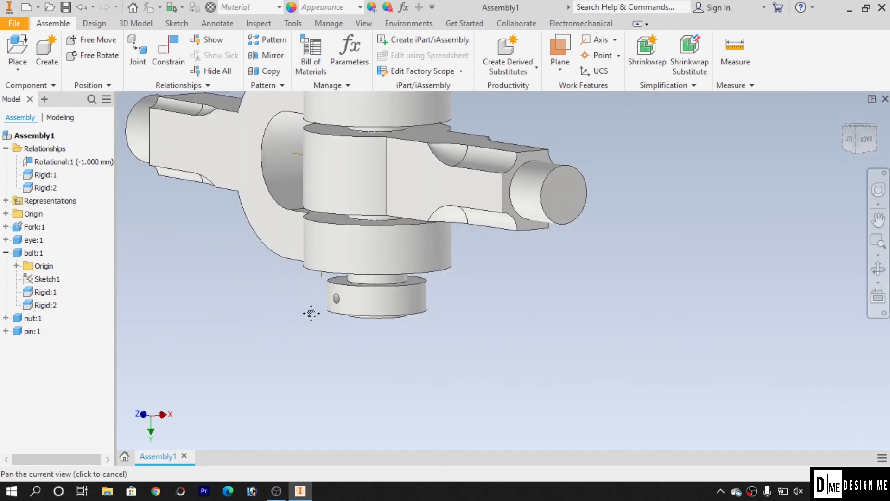
pyautogui.moveTo(303, 333); pyautogui.dragTo(385, 230, button='middle')
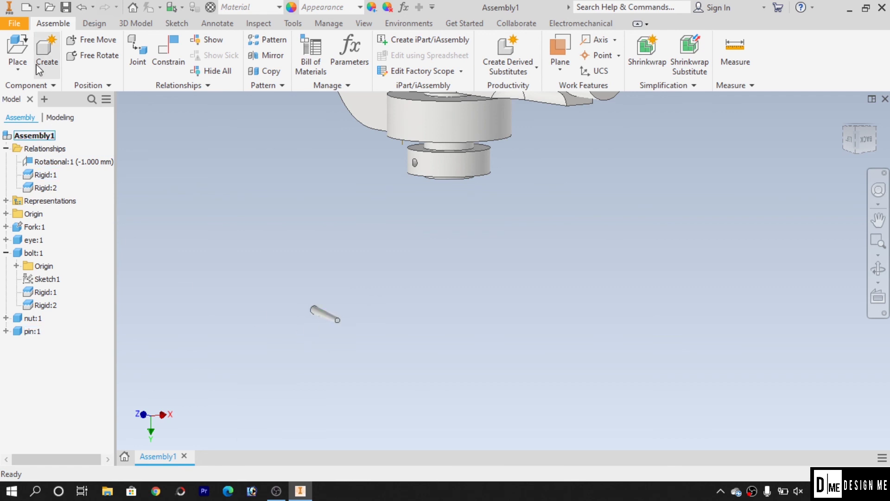
pyautogui.click(181, 49)
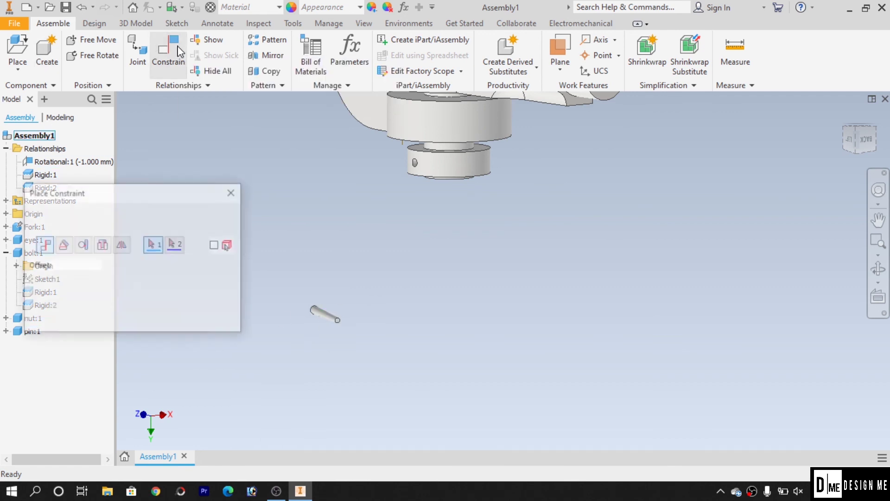
pyautogui.click(232, 192)
pyautogui.click(138, 48)
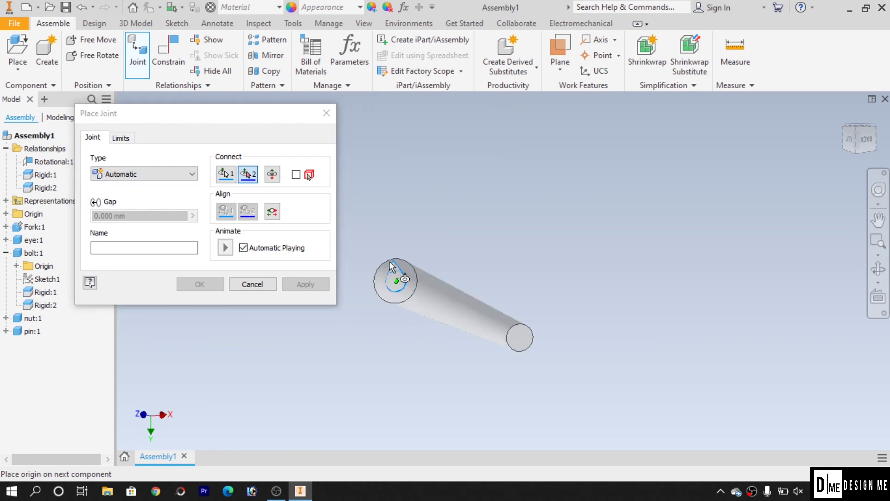
pyautogui.scroll(-5, 407, 297)
pyautogui.scroll(5, 494, 167)
pyautogui.moveTo(511, 168); pyautogui.dragTo(411, 497, button='middle')
pyautogui.click(592, 231)
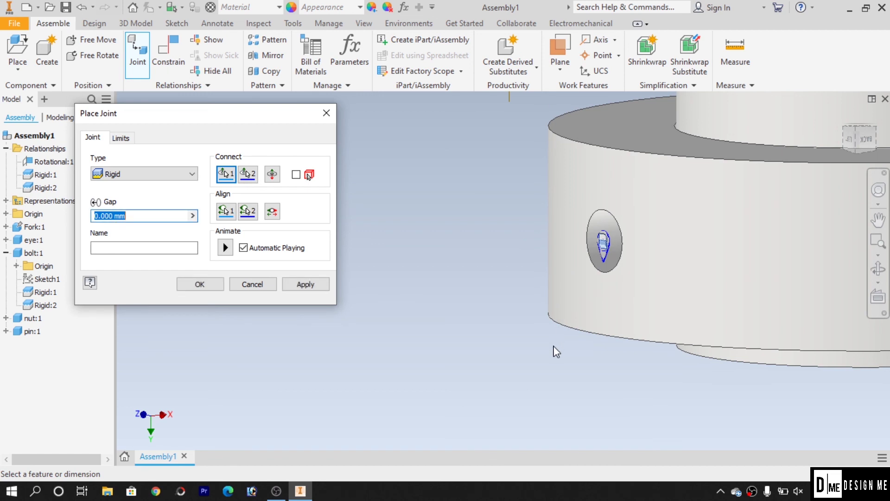
# - Flip the pin so it runs through the nut and bolt, and apply its Rigid joint with a 0 mm gap
pyautogui.scroll(-3, 556, 352)
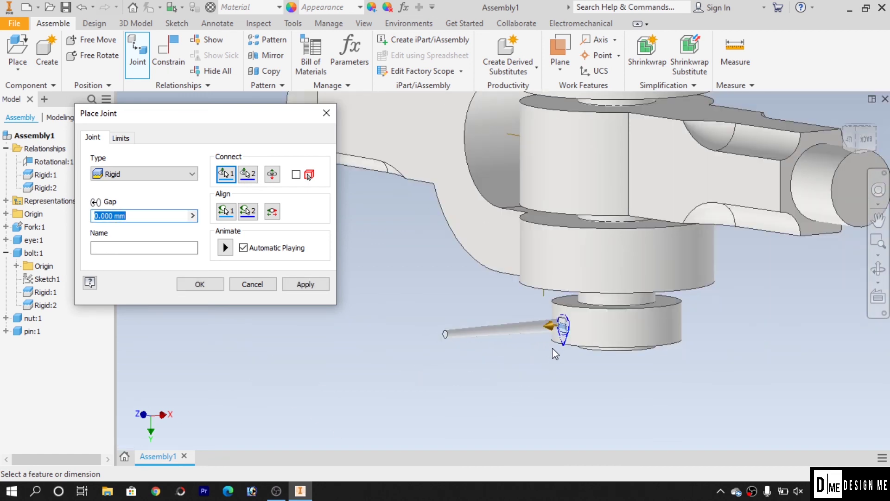
pyautogui.scroll(3, 571, 338)
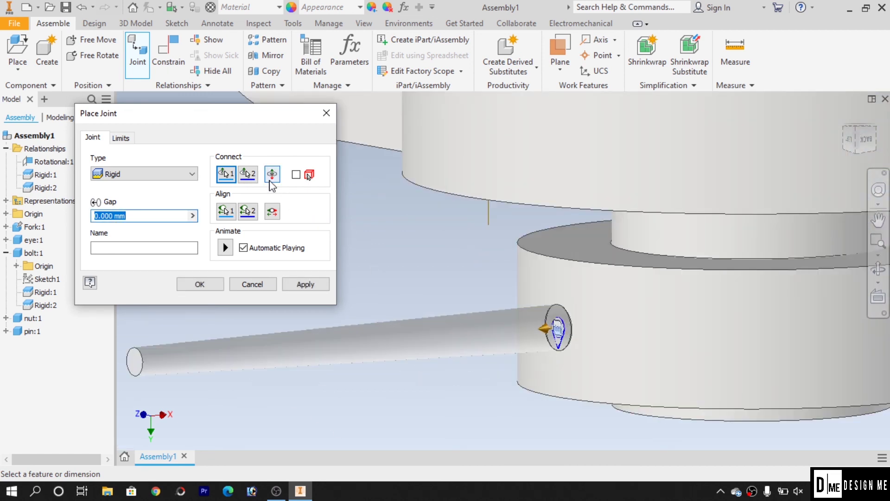
pyautogui.click(271, 180)
pyautogui.scroll(-4, 425, 352)
pyautogui.moveTo(644, 352); pyautogui.dragTo(709, 331, button='middle')
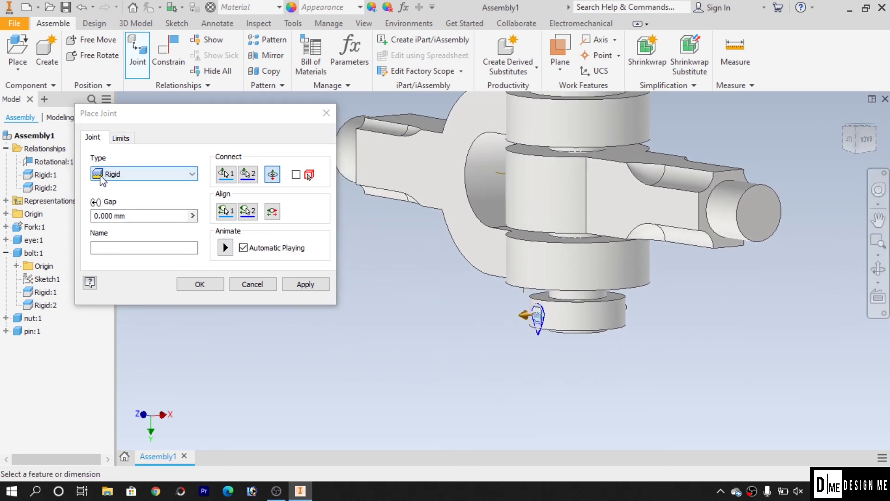
pyautogui.click(318, 286)
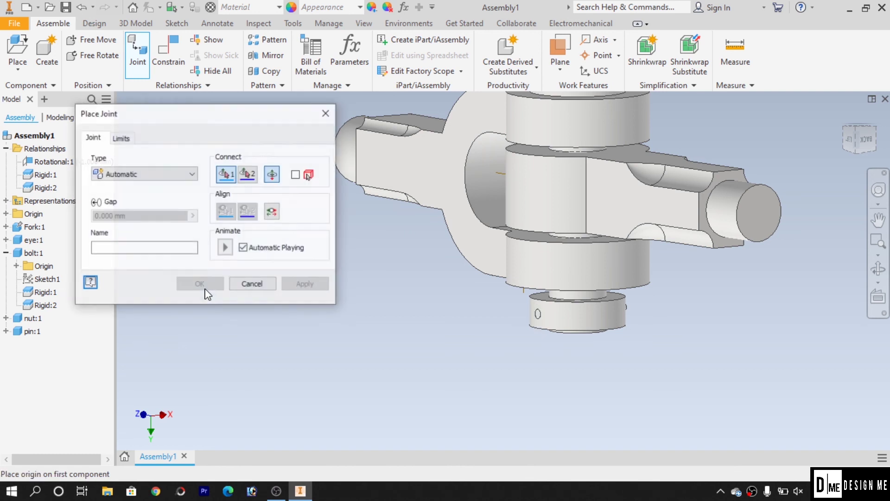
pyautogui.click(240, 293)
# - Examine the fully jointed assembly from the side and from a tilted view, along with its listed relationships
pyautogui.scroll(-4, 348, 335)
pyautogui.scroll(5, 366, 317)
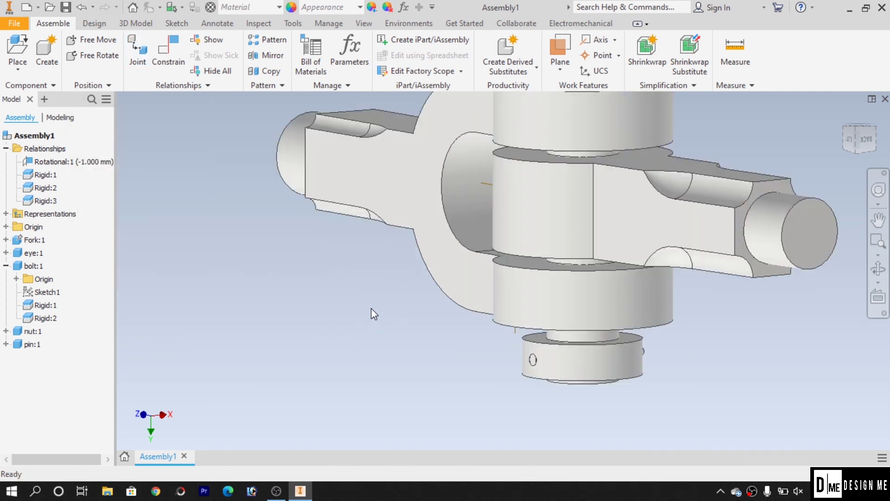
pyautogui.scroll(-2, 371, 314)
pyautogui.moveTo(373, 314); pyautogui.dragTo(459, 301, button='middle')
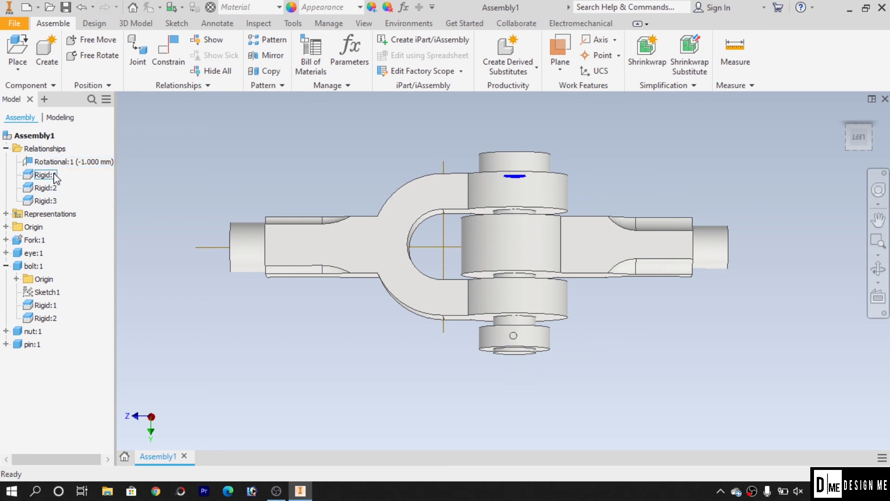
pyautogui.keyDown('shift'); pyautogui.moveTo(414, 332); pyautogui.dragTo(408, 355, button='middle'); pyautogui.keyUp('shift')
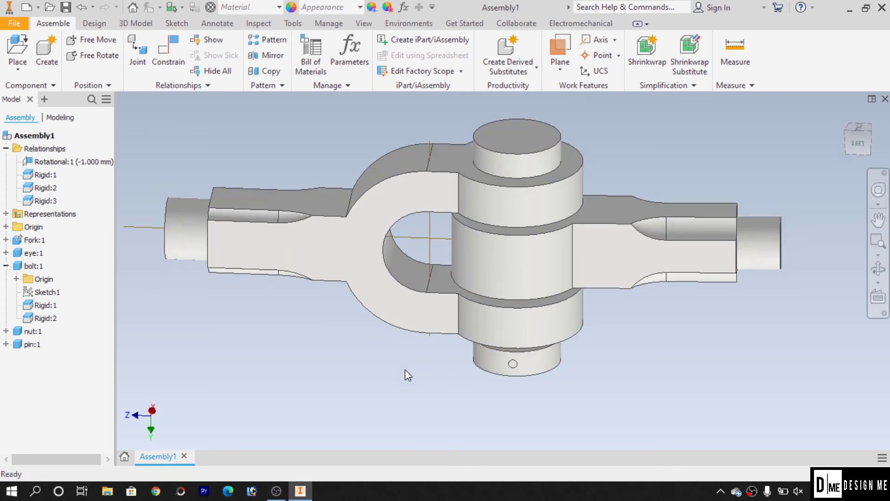